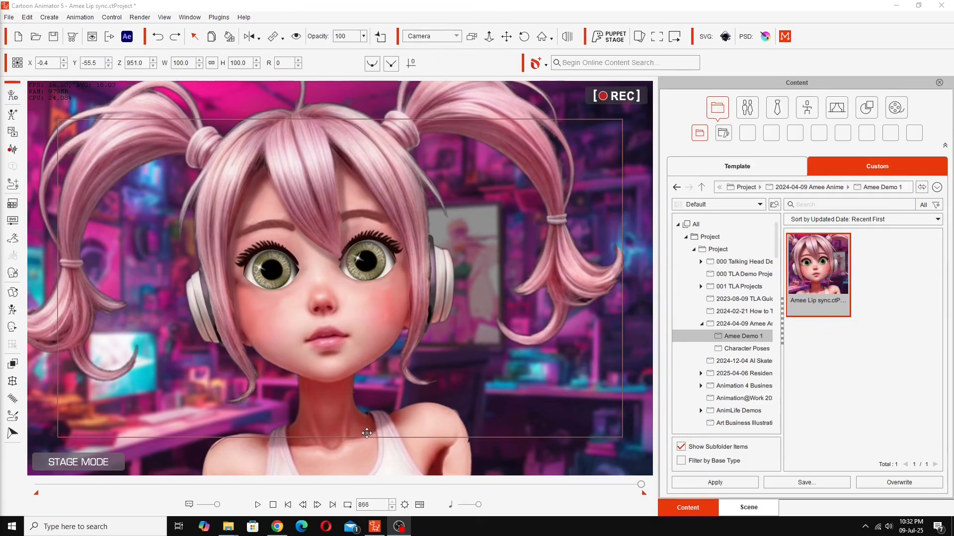
- Stop playback at frame 0 and show the timeline with the girl's motion clips
left_click(273, 505)
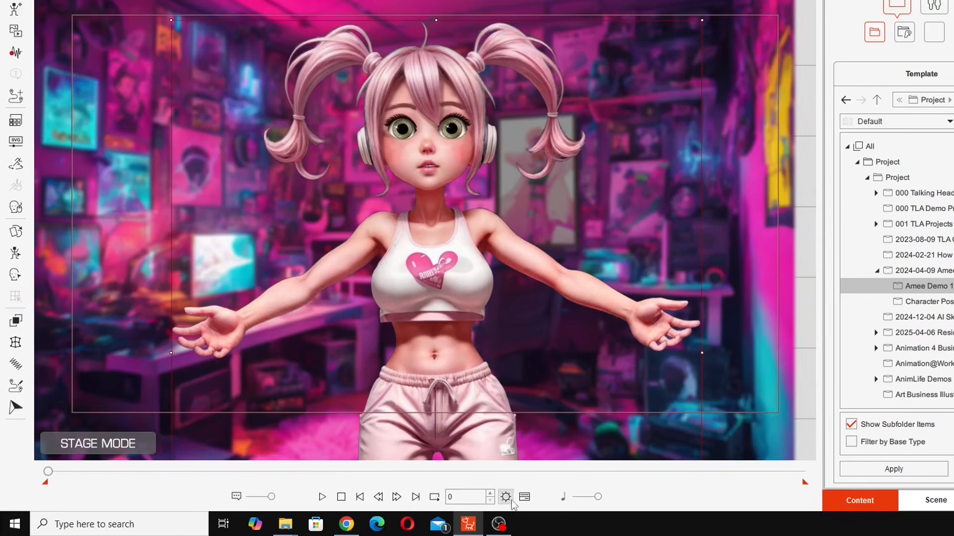
left_click(524, 498)
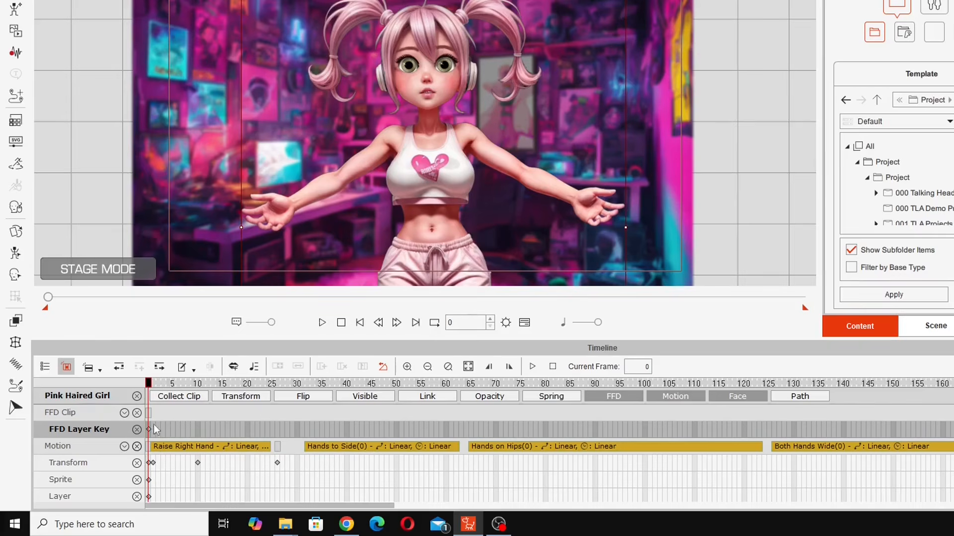
left_click_drag(151, 386, 143, 391)
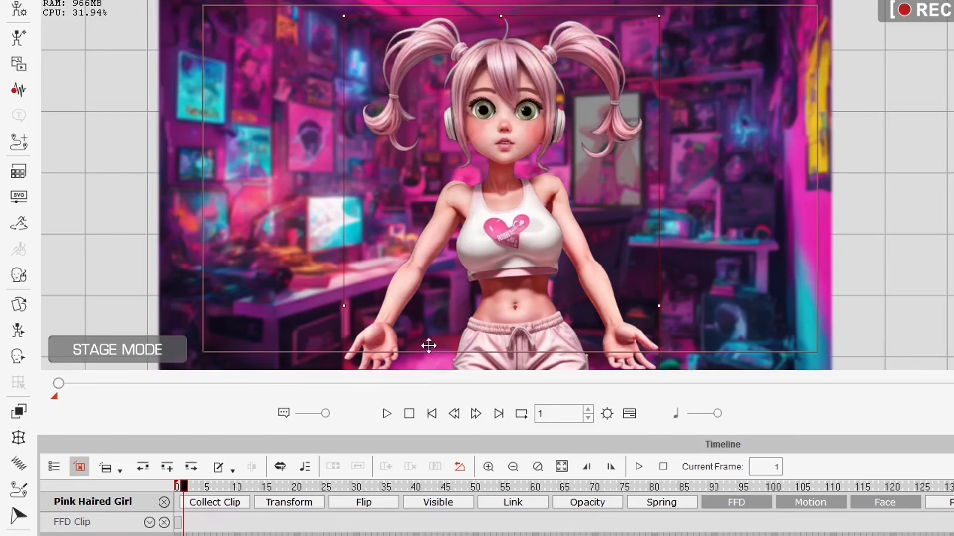
- Play the animation, pause around frame 223, then scrub back to frame 206
left_click(387, 414)
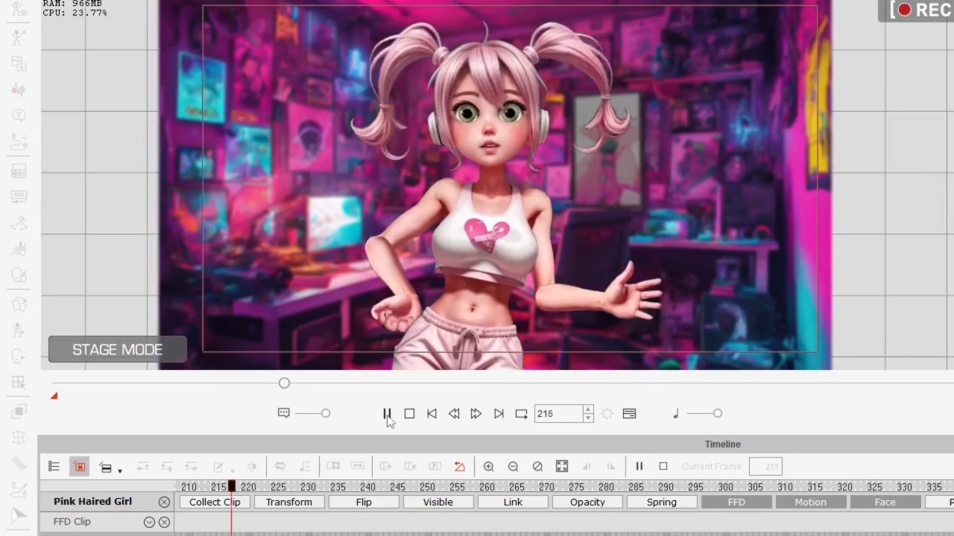
left_click(387, 414)
left_click(452, 114)
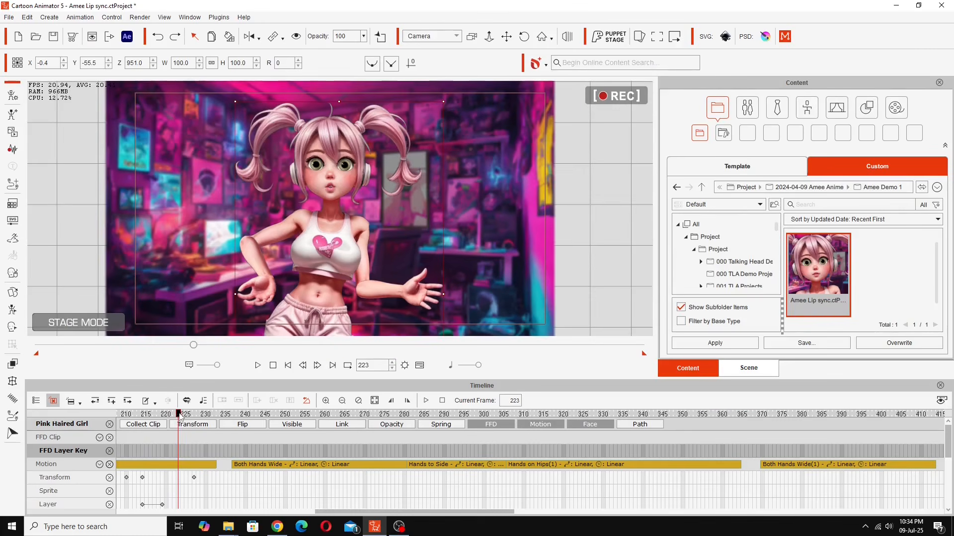
left_click_drag(178, 416, 111, 421)
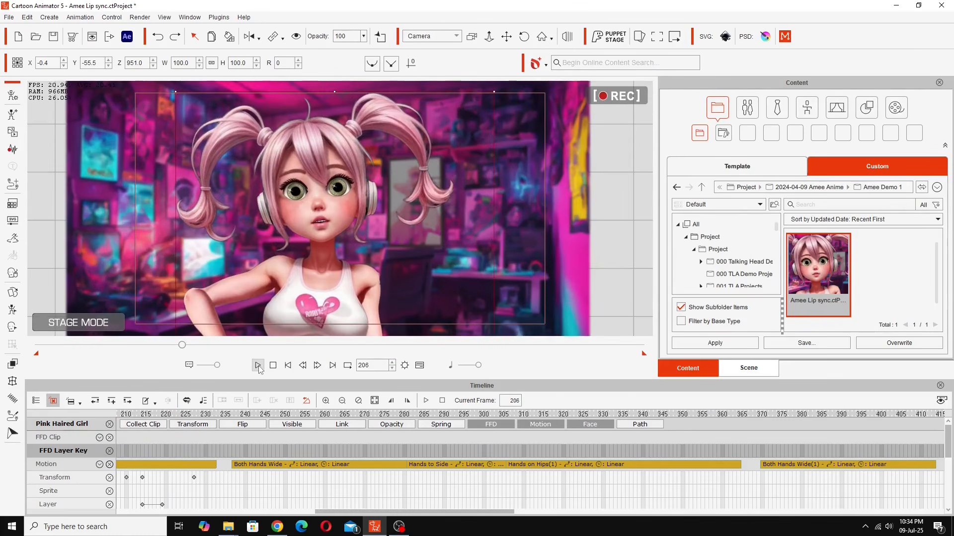
- Rewind to frame 0 and swap the Motion tracks for the Voice Clip and Lips tracks
left_click(273, 365)
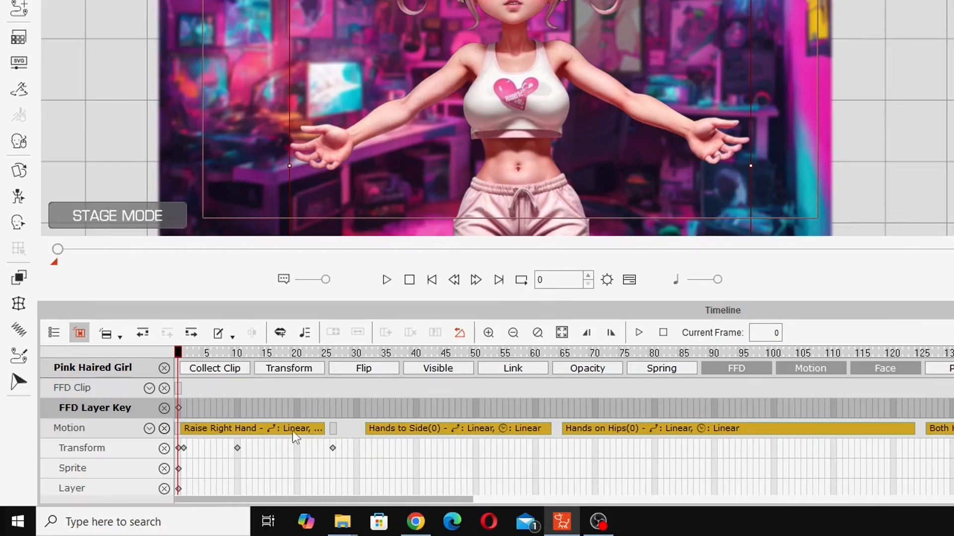
left_click(801, 369)
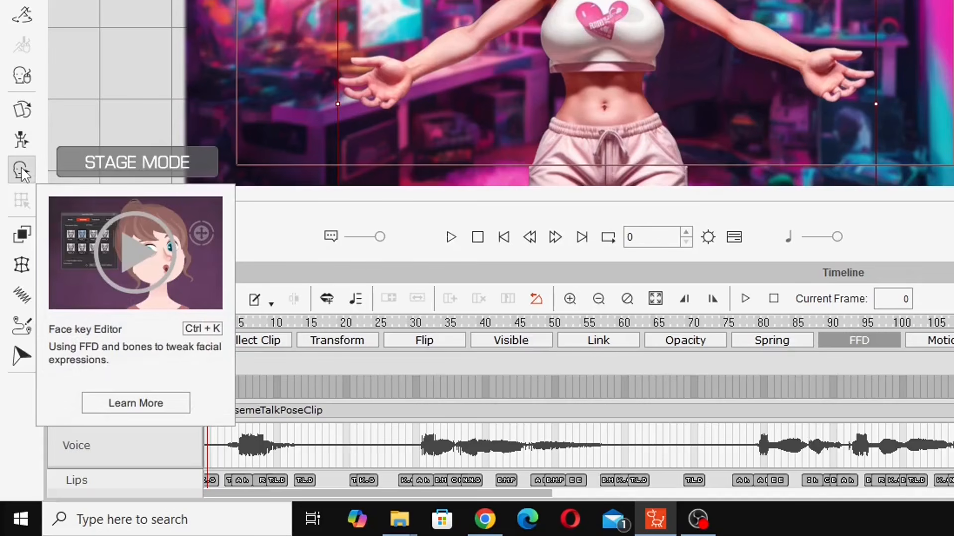
- In the Face Key Editor, swing the girl's head left, tilt it up-left, then back near straight
left_click(20, 169)
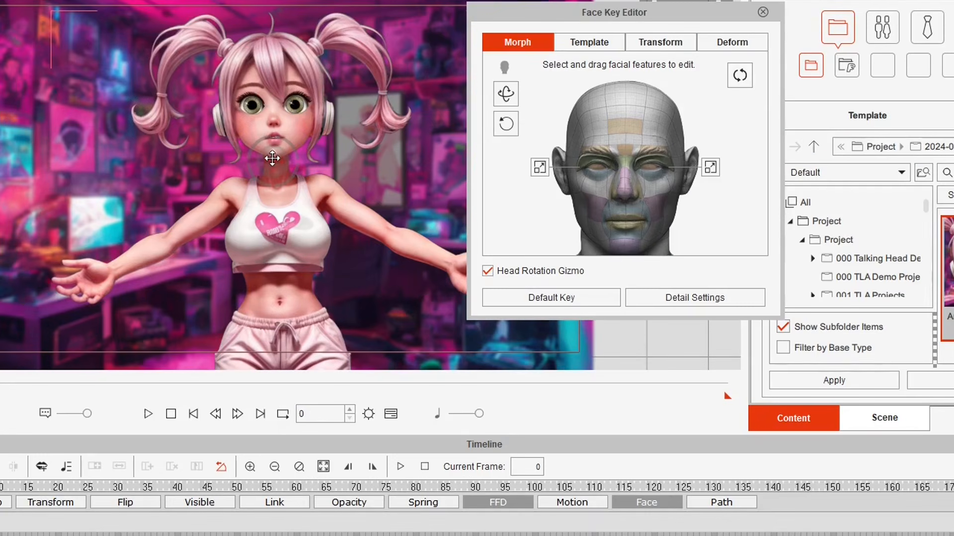
left_click_drag(272, 157, 249, 159)
left_click_drag(284, 139, 266, 131)
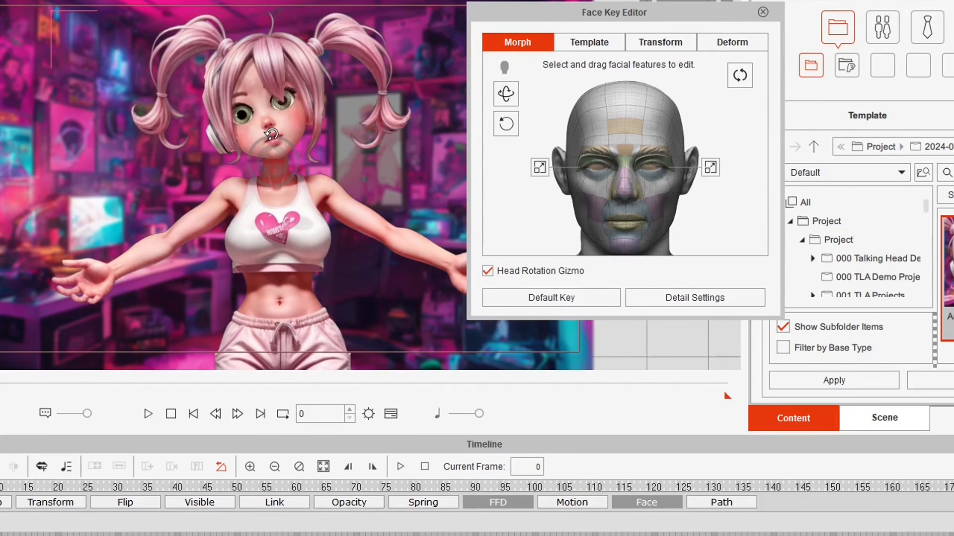
mouse_move(271, 134)
left_mouse_down()
mouse_move(308, 149)
mouse_move(287, 143)
left_mouse_up()
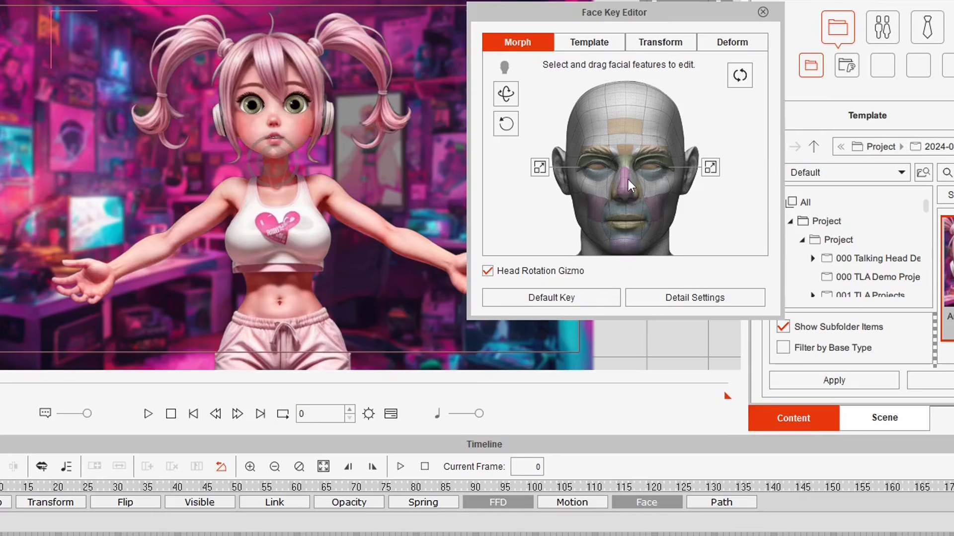
- Show the expression templates, hide the head rotation gizmo, and try Neutral through Happy_3
left_click(591, 43)
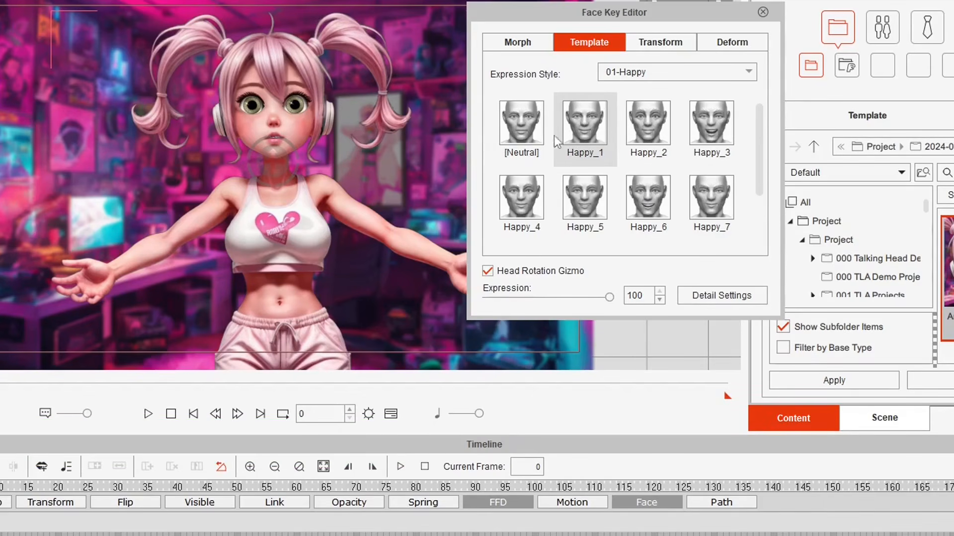
left_click(488, 271)
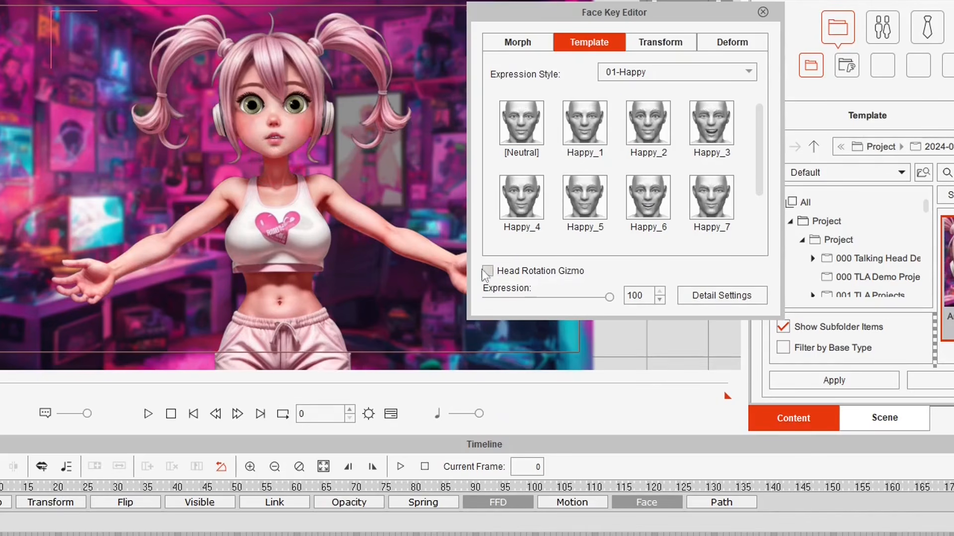
left_click(516, 124)
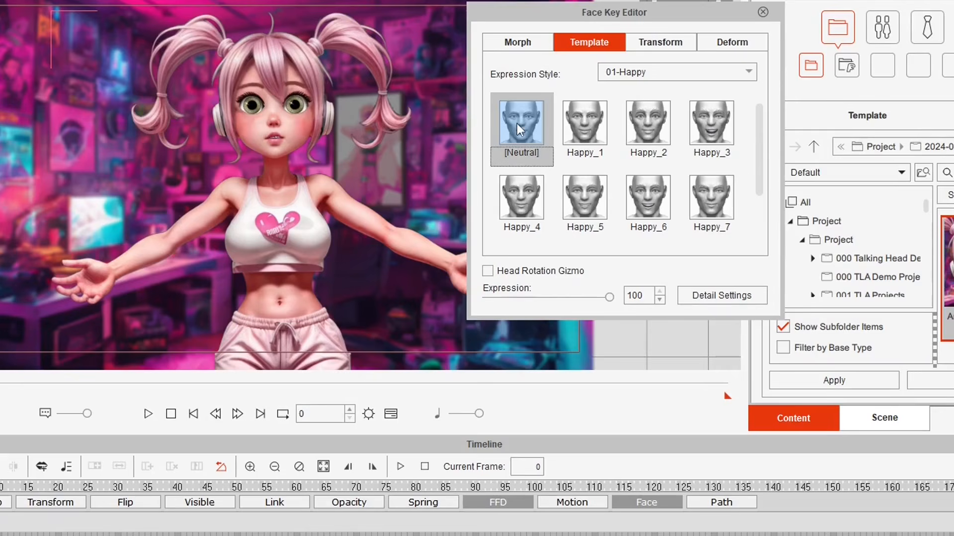
left_click(586, 126)
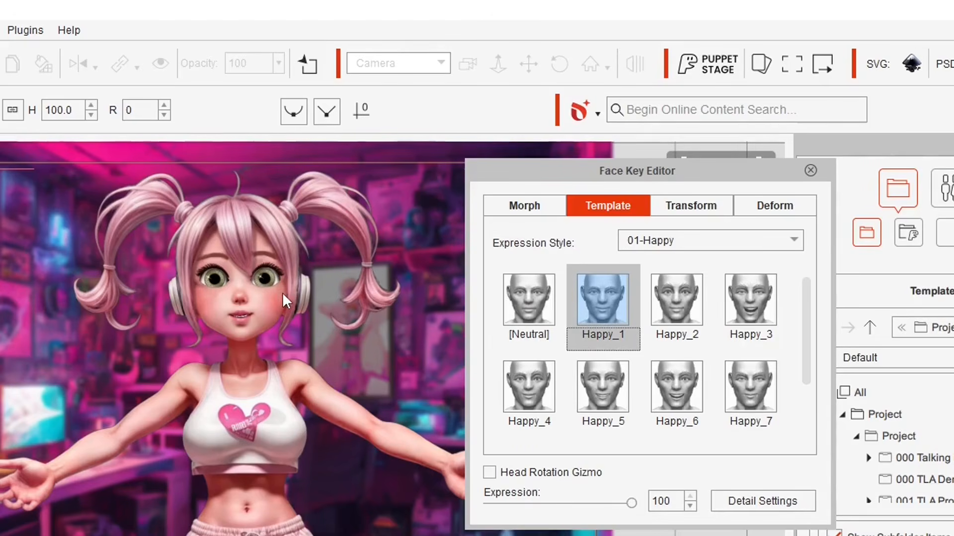
left_click(666, 309)
left_click(742, 308)
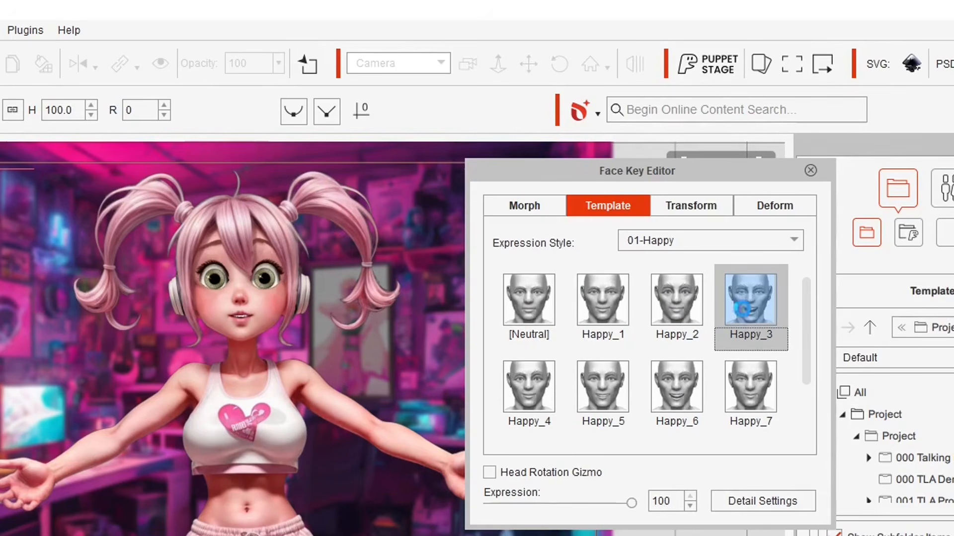
- Try Happy_4 to Happy_7, settle on Happy_6, and set its strength to 63
left_click(508, 382)
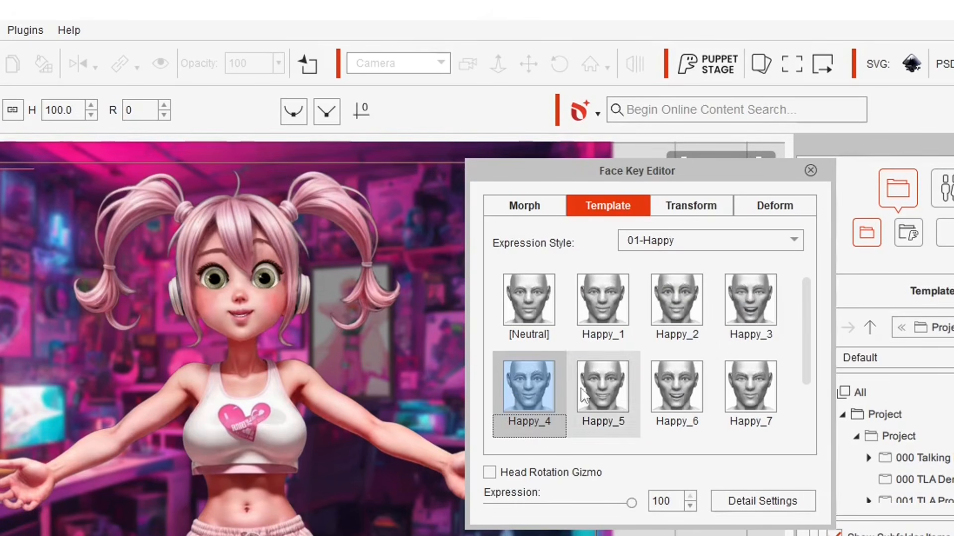
left_click(597, 387)
left_click(671, 392)
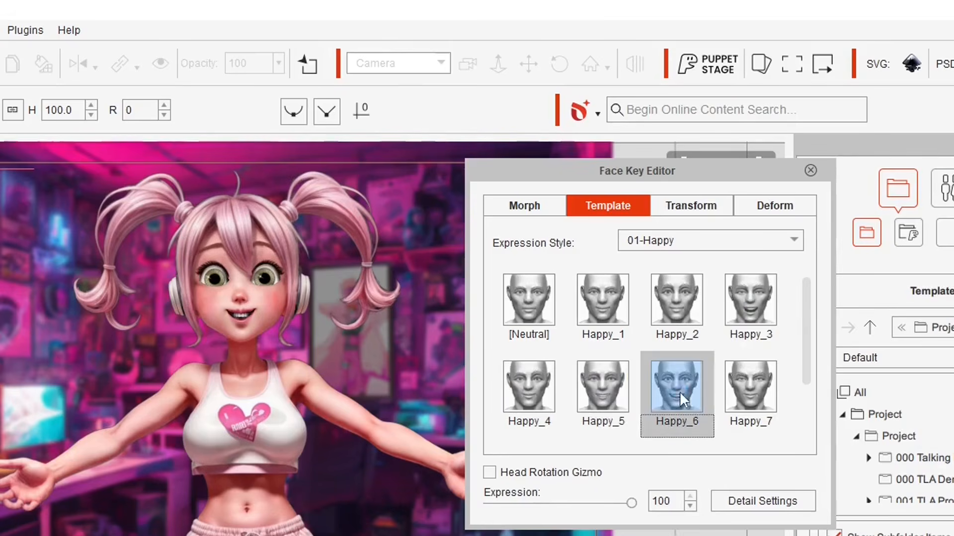
left_click(746, 398)
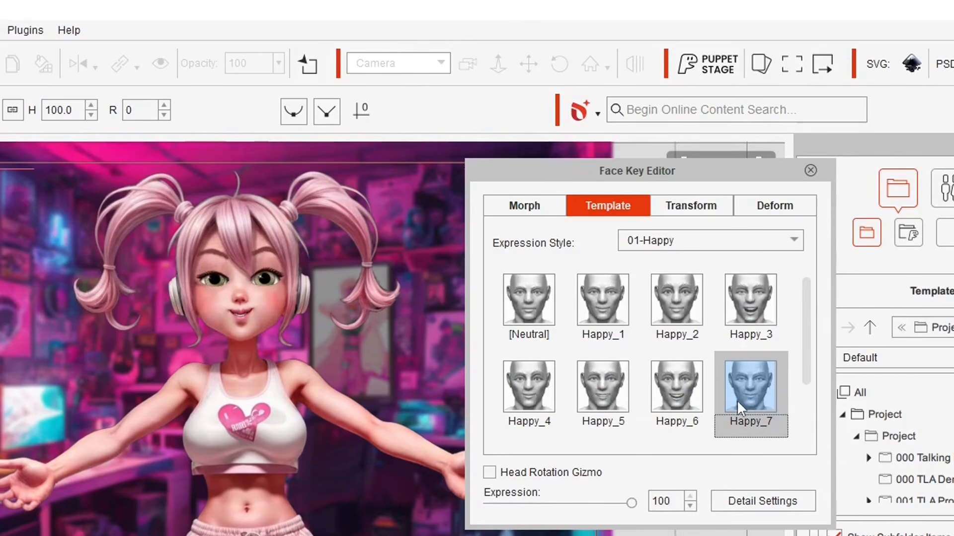
left_click(681, 403)
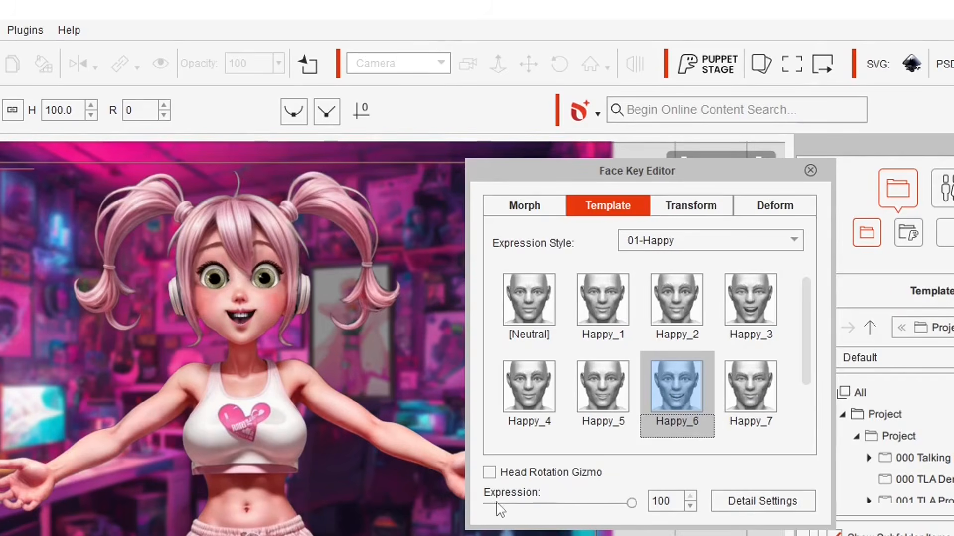
mouse_move(631, 505)
left_mouse_down()
mouse_move(541, 505)
mouse_move(646, 512)
mouse_move(470, 509)
mouse_move(664, 534)
mouse_move(575, 517)
mouse_move(646, 512)
left_mouse_up()
- In Detail Settings, adjust Brow Raise Right, test Brows Narrow and Brow Raise Inner Left, then view the Eye sliders
left_click(754, 501)
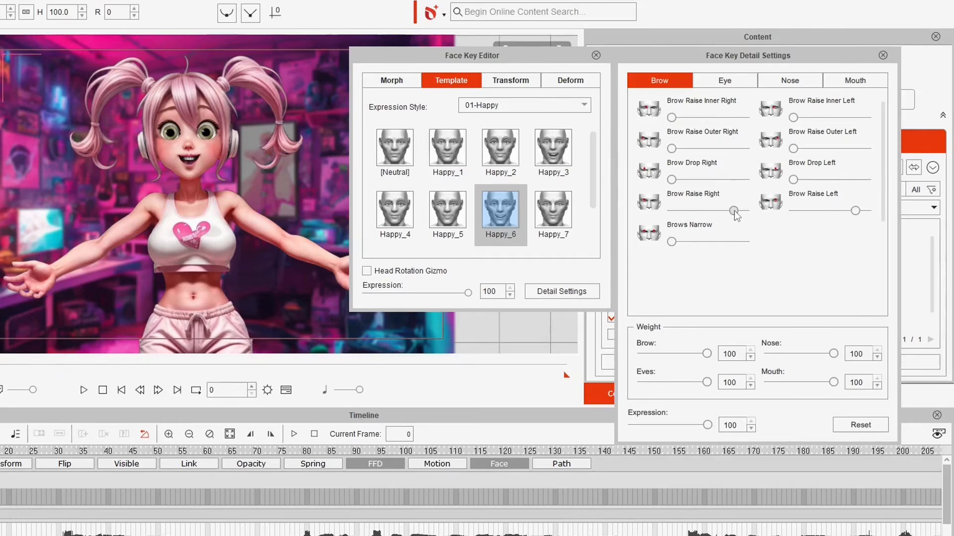
left_click_drag(734, 211, 676, 213)
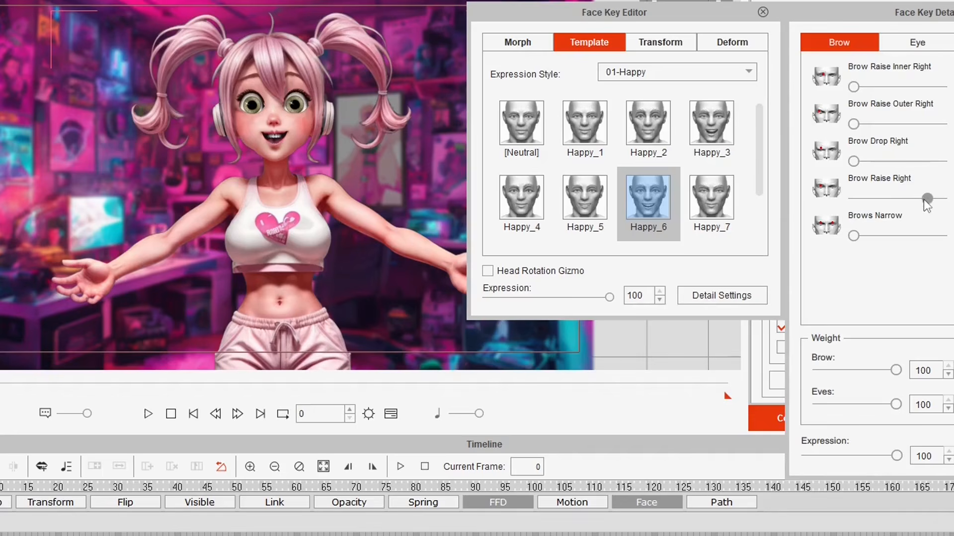
mouse_move(858, 201)
left_mouse_down()
mouse_move(828, 201)
mouse_move(926, 201)
mouse_move(815, 200)
mouse_move(842, 201)
left_mouse_up()
left_click_drag(842, 202, 895, 206)
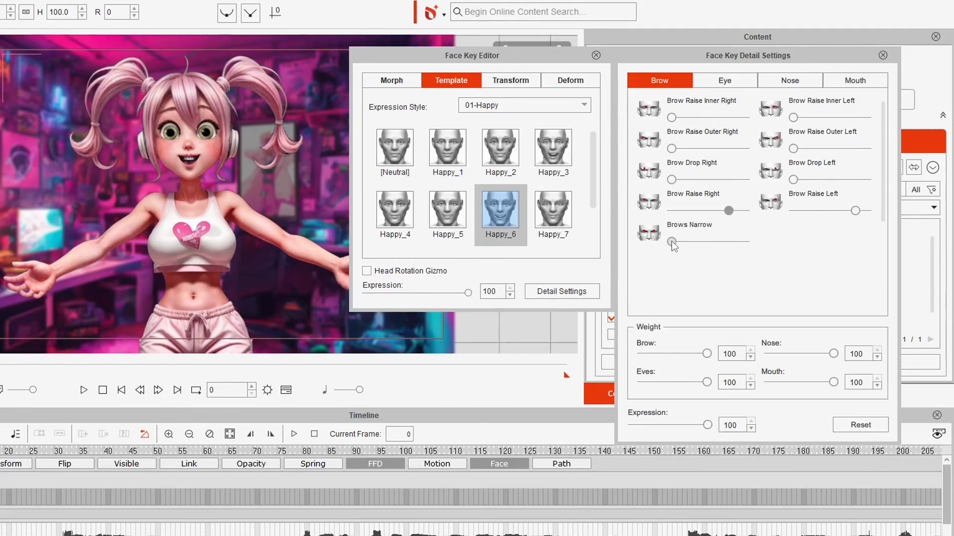
left_click_drag(708, 244, 659, 254)
left_click_drag(793, 118, 775, 154)
left_click(725, 81)
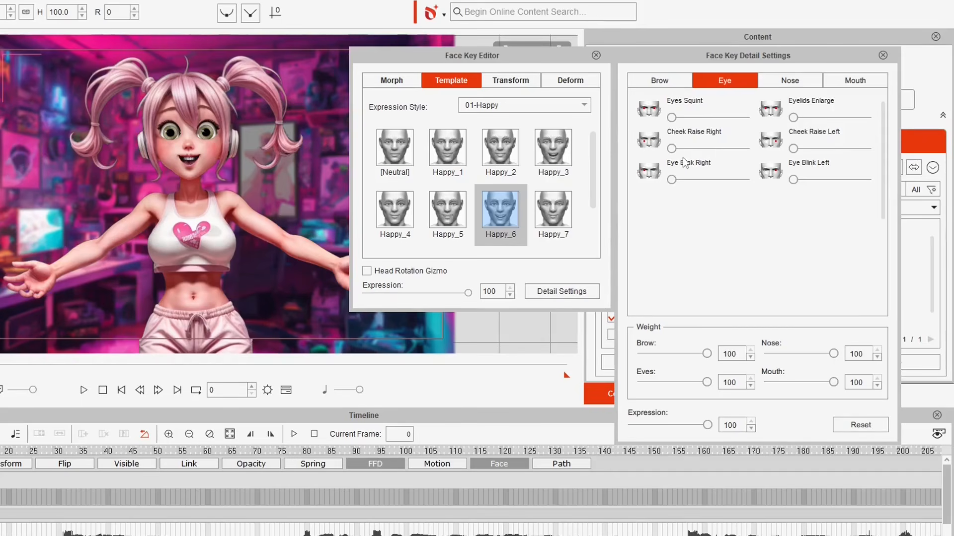
- Check the Nose and Mouth sliders, test Turn Jaw Up/Down, reset to Neutral, and close Detail Settings
left_click(790, 80)
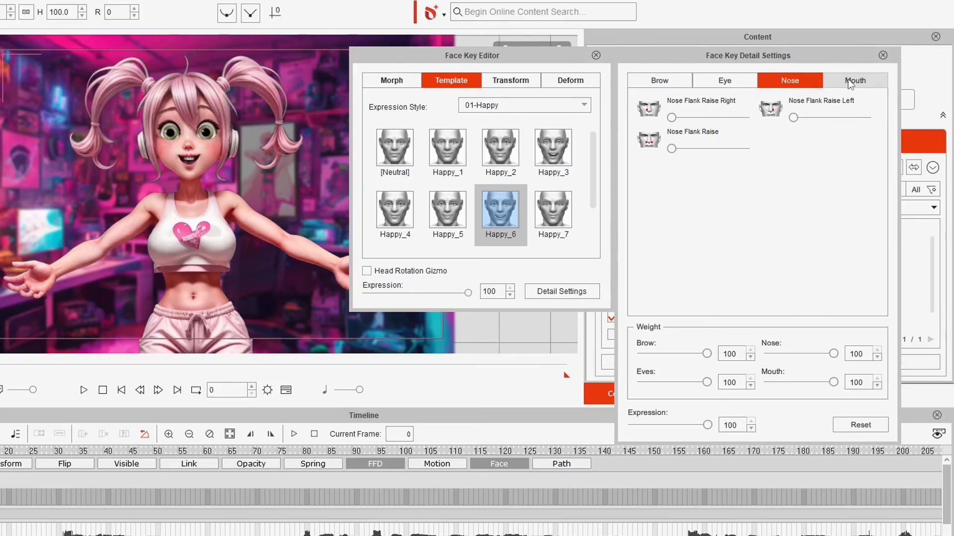
left_click(851, 80)
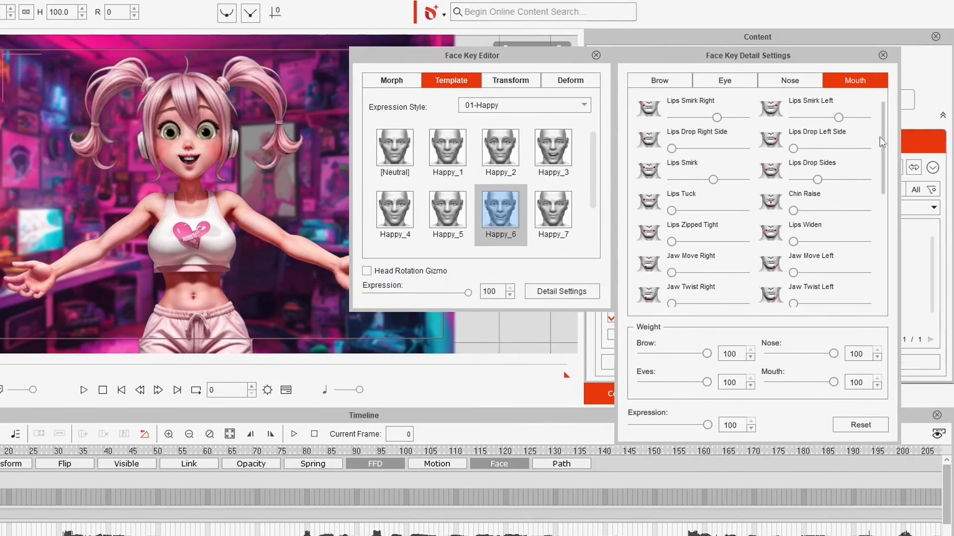
left_click_drag(883, 143, 886, 234)
mouse_move(674, 281)
left_mouse_down()
mouse_move(742, 287)
mouse_move(571, 276)
mouse_move(753, 277)
mouse_move(670, 279)
mouse_move(669, 268)
mouse_move(677, 279)
left_mouse_up()
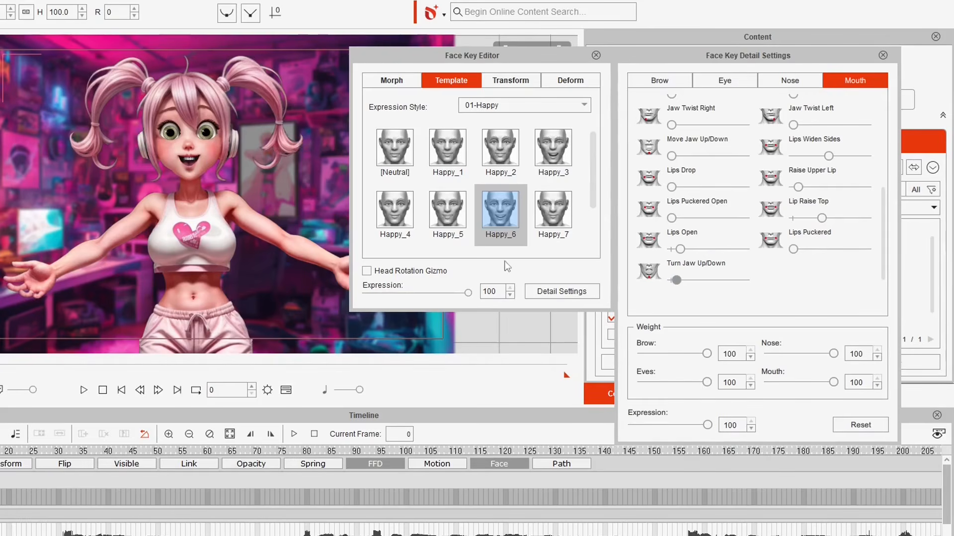
left_click(859, 424)
left_click(395, 147)
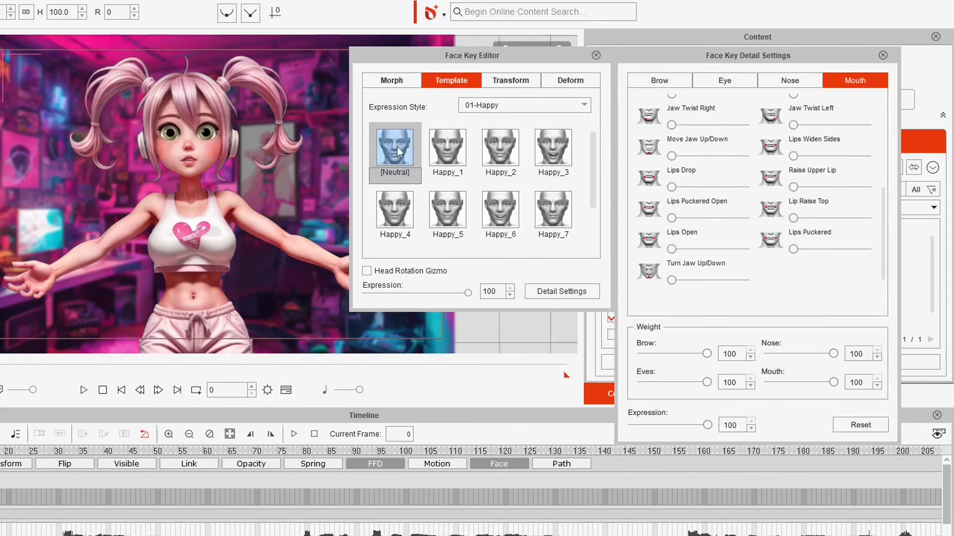
left_click(882, 56)
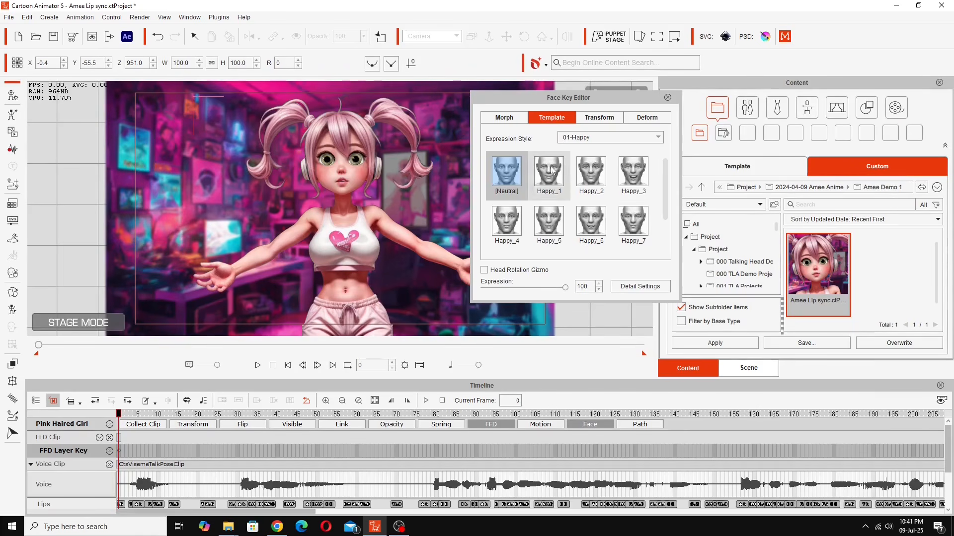
- Expand the Facial Clip's Head, Face and Eye rows and key the Happy_7 smile
left_click_drag(948, 428, 949, 457)
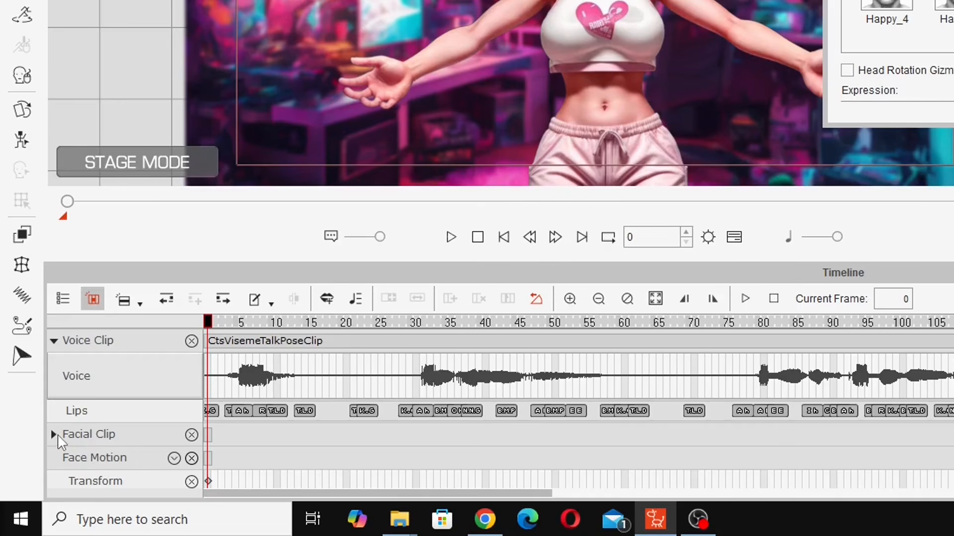
left_click(57, 435)
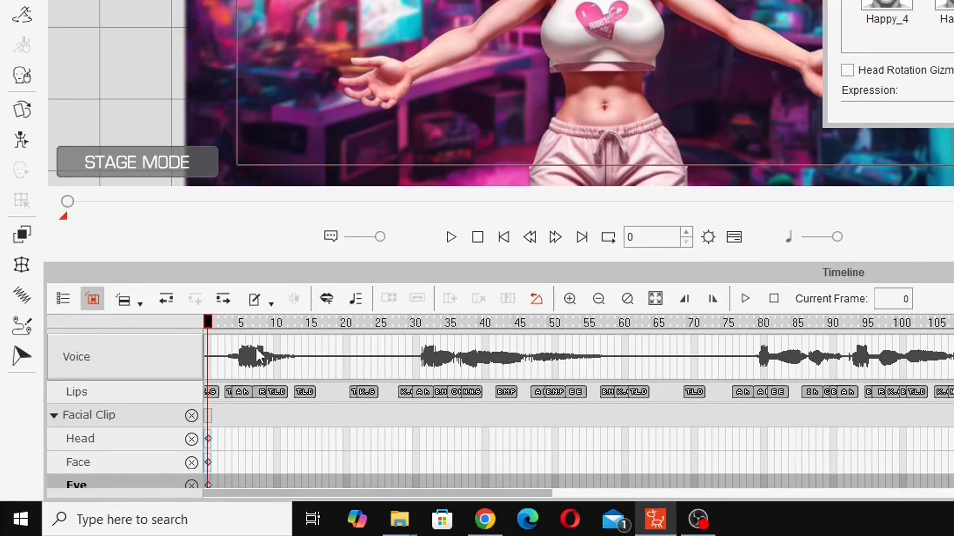
left_click_drag(208, 323, 281, 339)
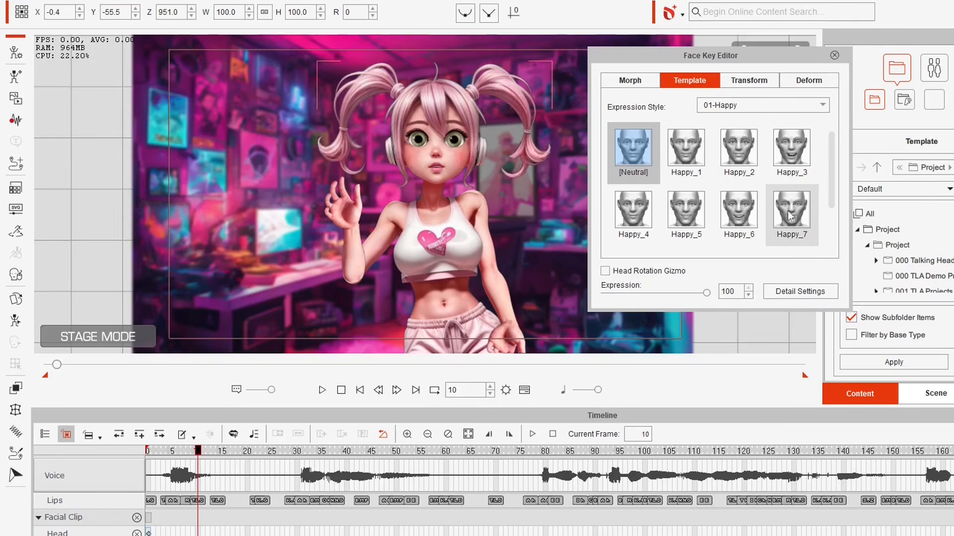
left_click(782, 210)
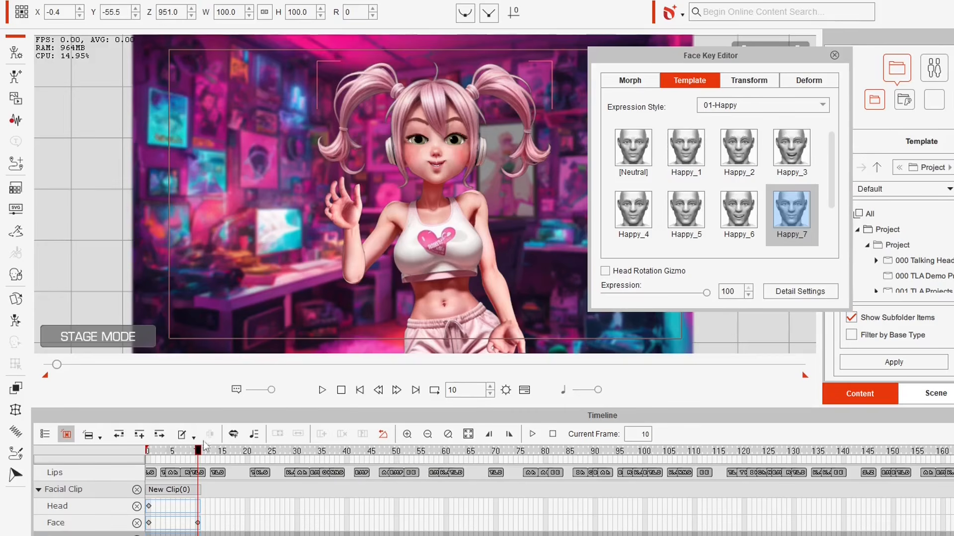
- Retime the smile face key, returning it to frame 10, and scrub ahead to preview
mouse_move(198, 451)
left_mouse_down()
mouse_move(159, 450)
mouse_move(198, 449)
left_mouse_up()
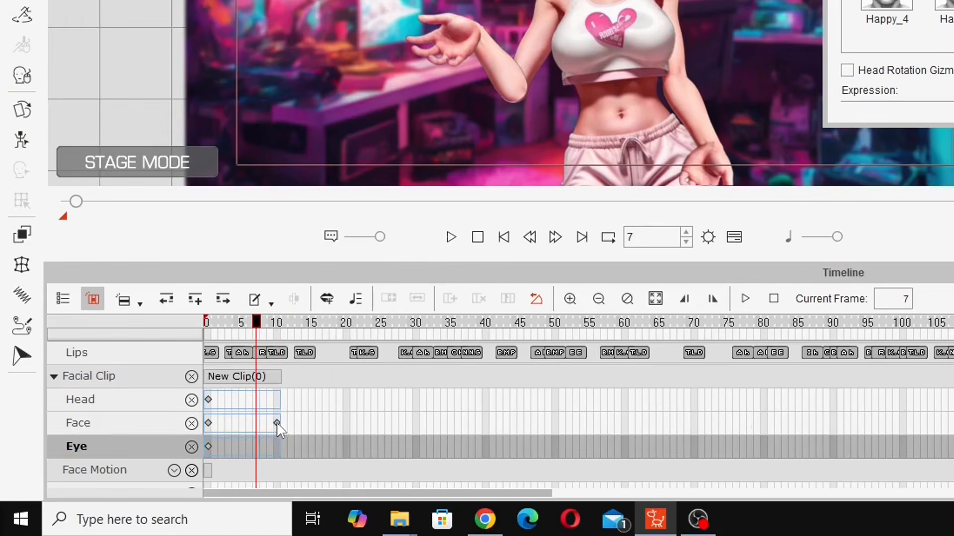
left_click(197, 523)
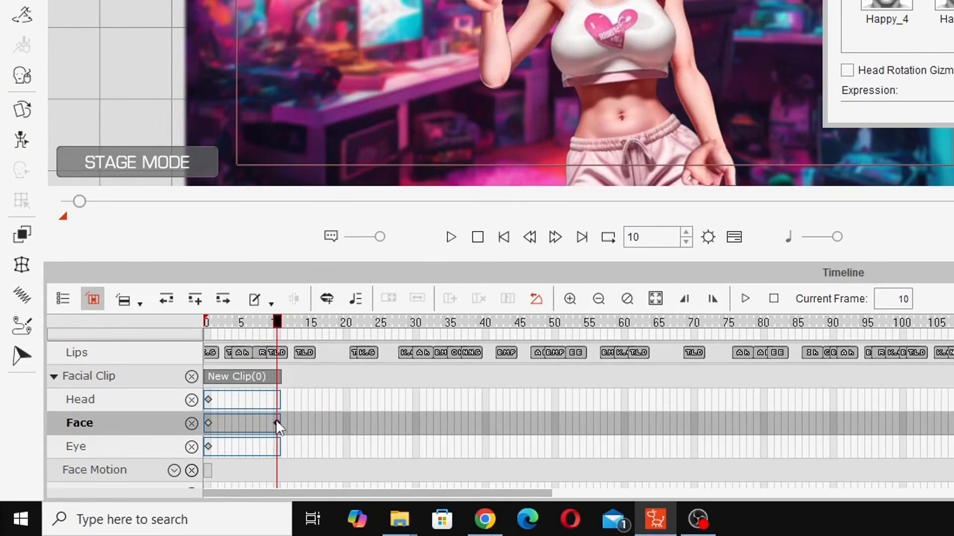
left_click_drag(247, 425, 243, 424)
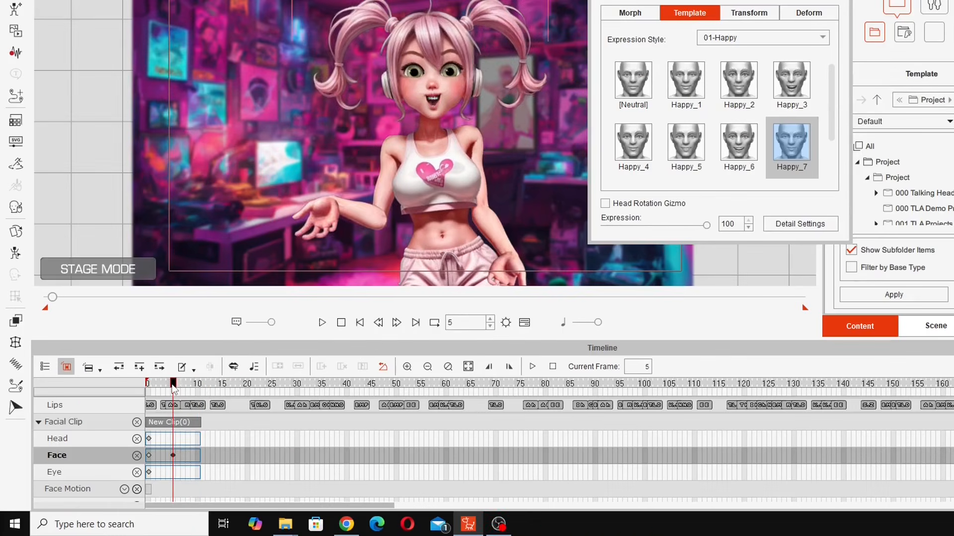
mouse_move(173, 386)
left_mouse_down()
mouse_move(193, 387)
mouse_move(148, 388)
mouse_move(219, 398)
mouse_move(164, 397)
left_mouse_up()
left_click_drag(173, 455, 200, 466)
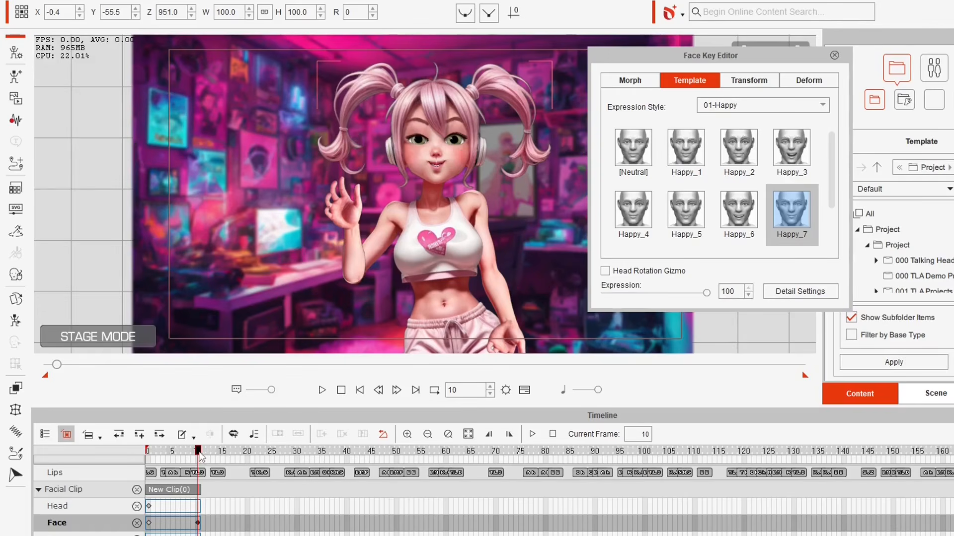
left_click_drag(197, 452, 347, 471)
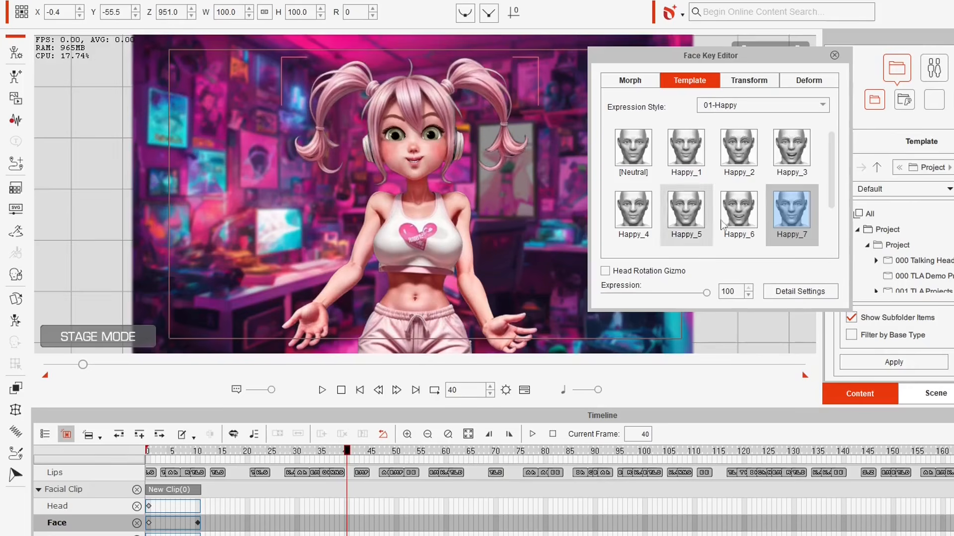
- Switch to the 02-Angry style, key Angry_6 at frame 40, and scrub back to preview it
left_click(746, 106)
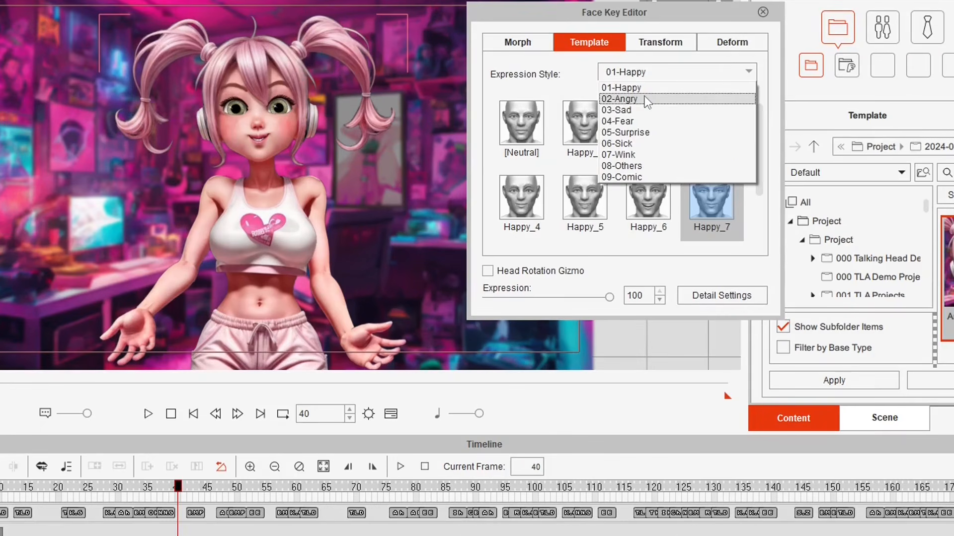
left_click(645, 97)
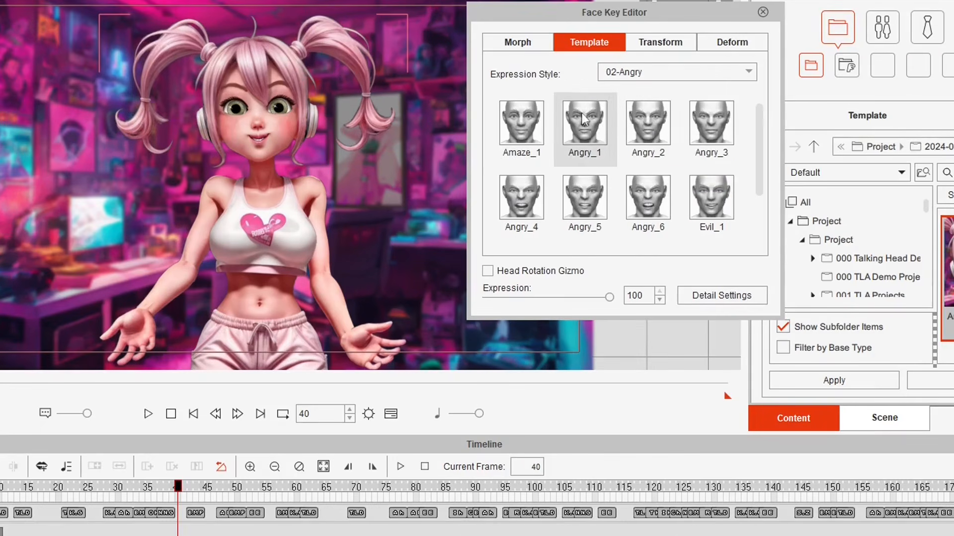
left_click(649, 199)
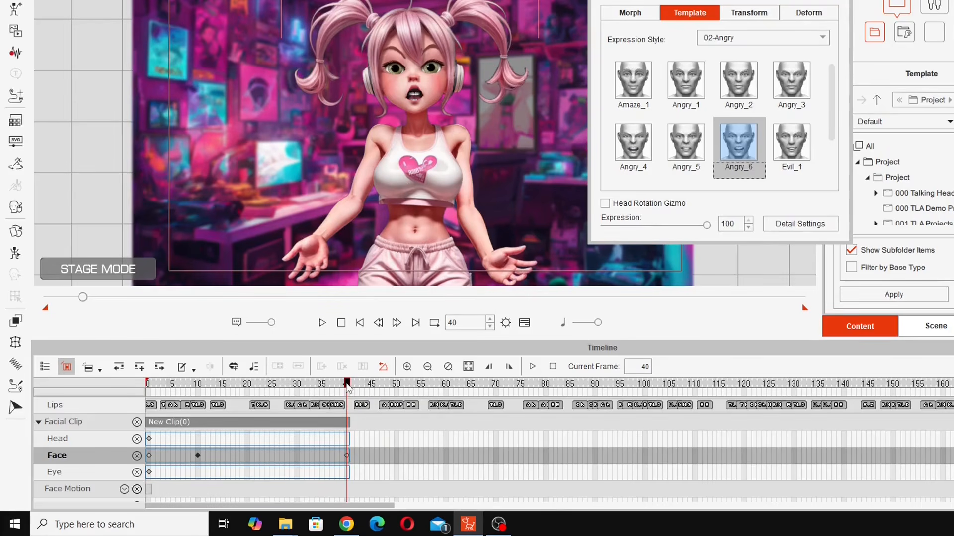
left_click_drag(346, 385, 266, 380)
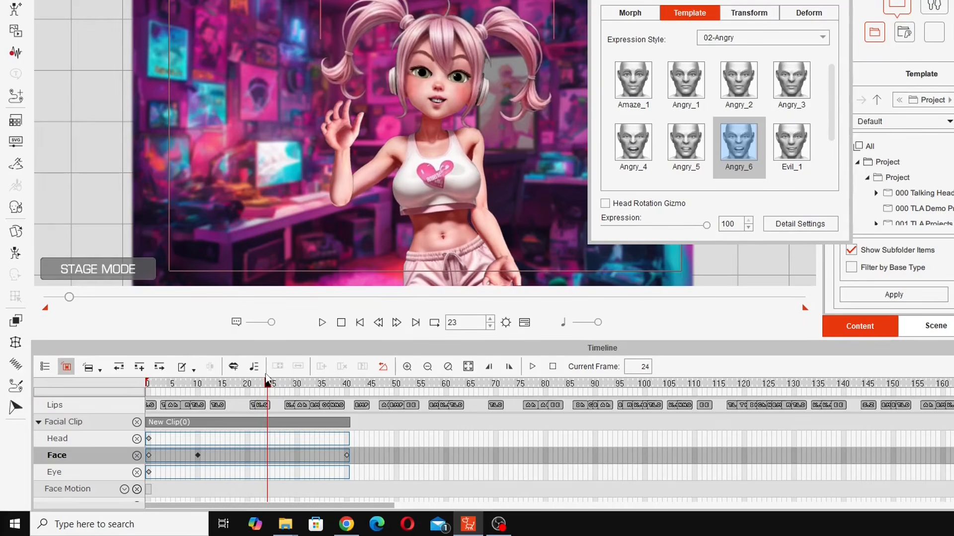
left_click(346, 454)
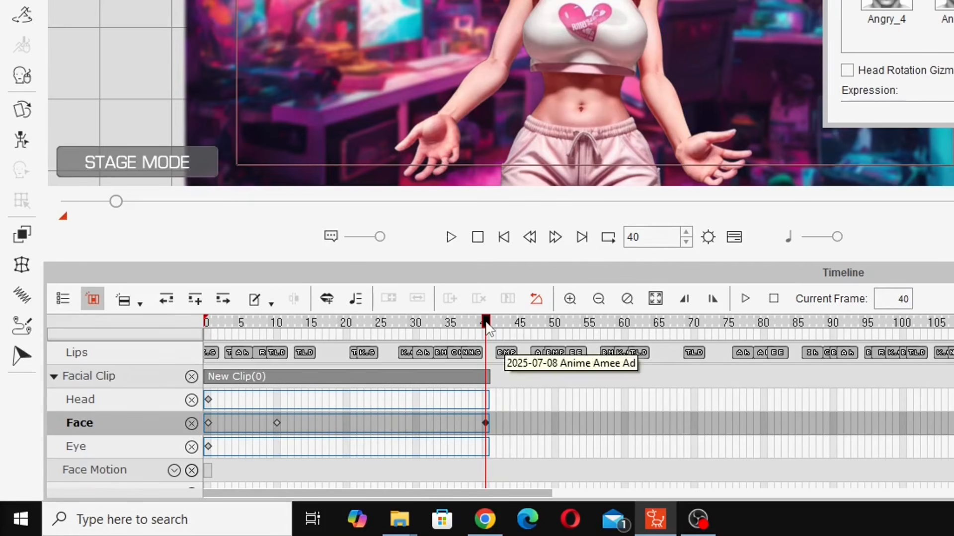
- At frame 39, switch back to 01-Happy, key Happy_5, and compare frames 39 and 40
left_click_drag(483, 323, 480, 327)
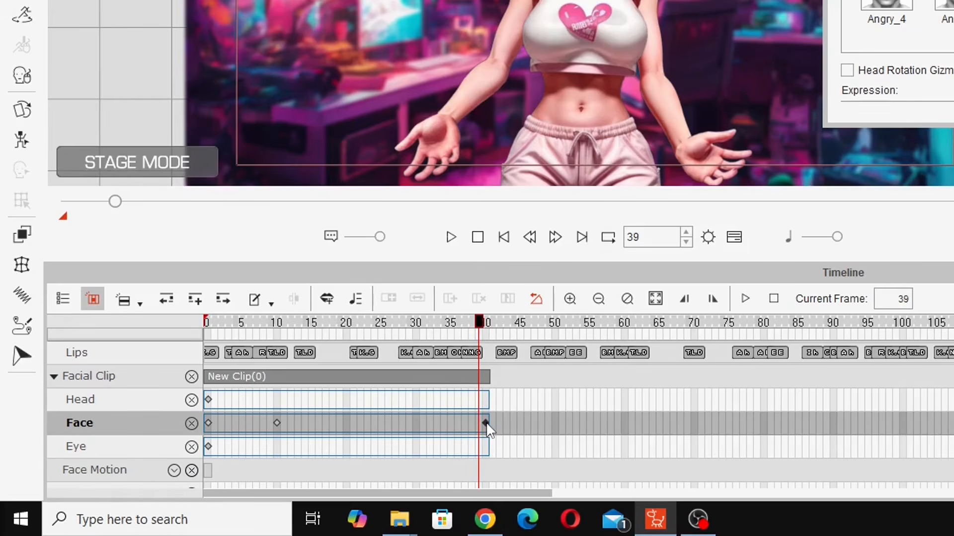
left_click(652, 74)
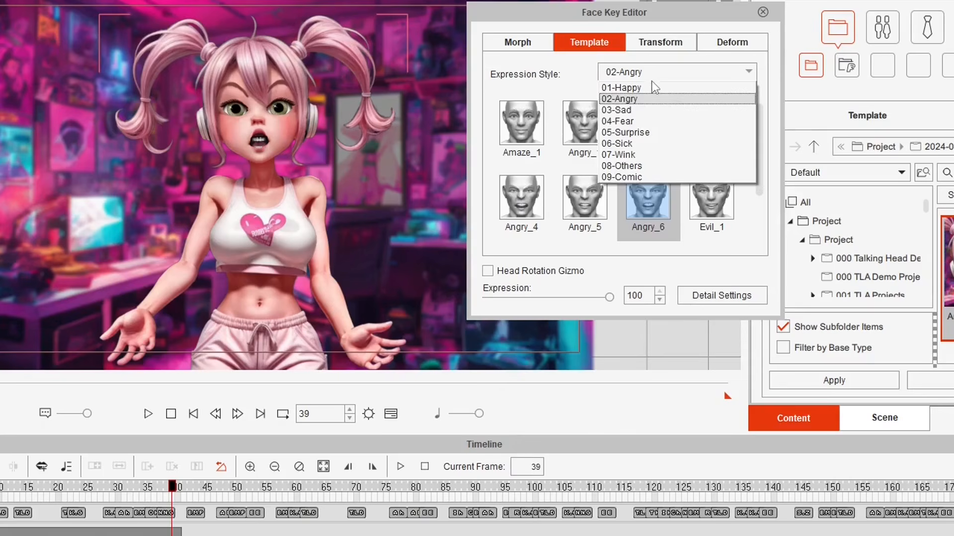
left_click(645, 86)
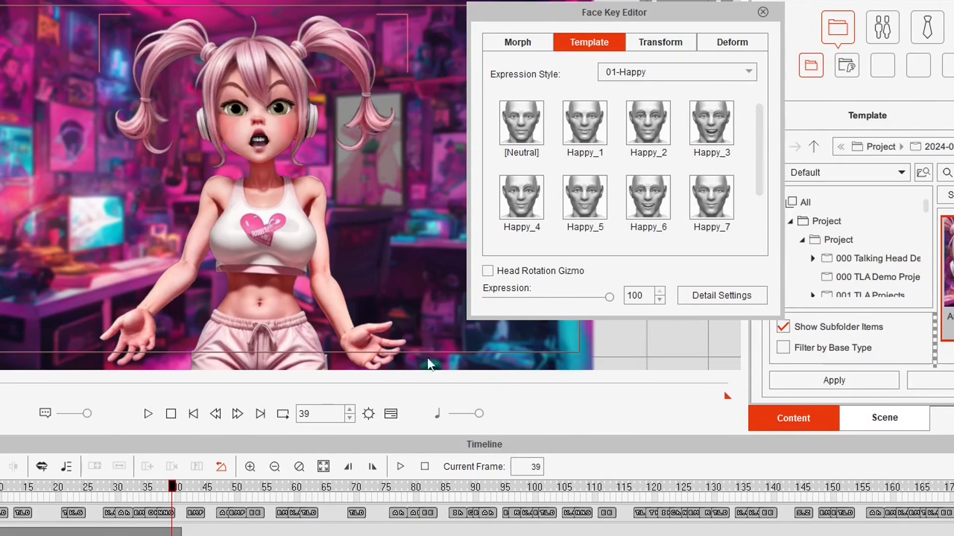
left_click(654, 198)
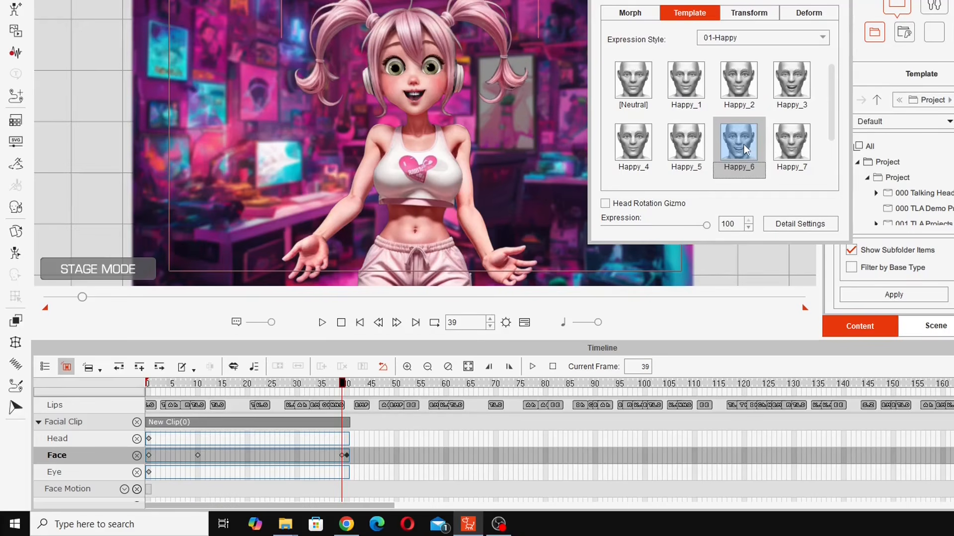
left_click(676, 155)
mouse_move(342, 383)
left_mouse_down()
mouse_move(252, 380)
mouse_move(342, 382)
left_mouse_up()
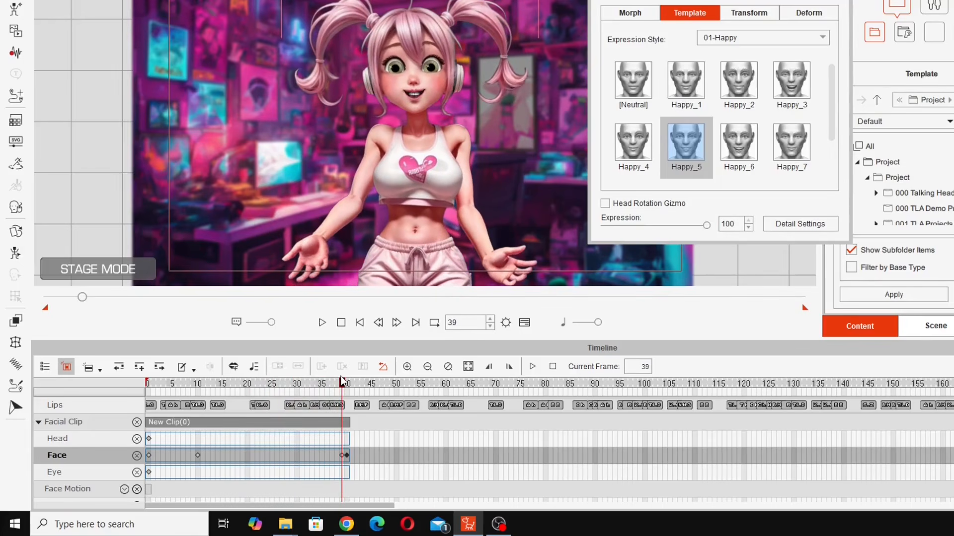
left_click_drag(344, 374, 342, 377)
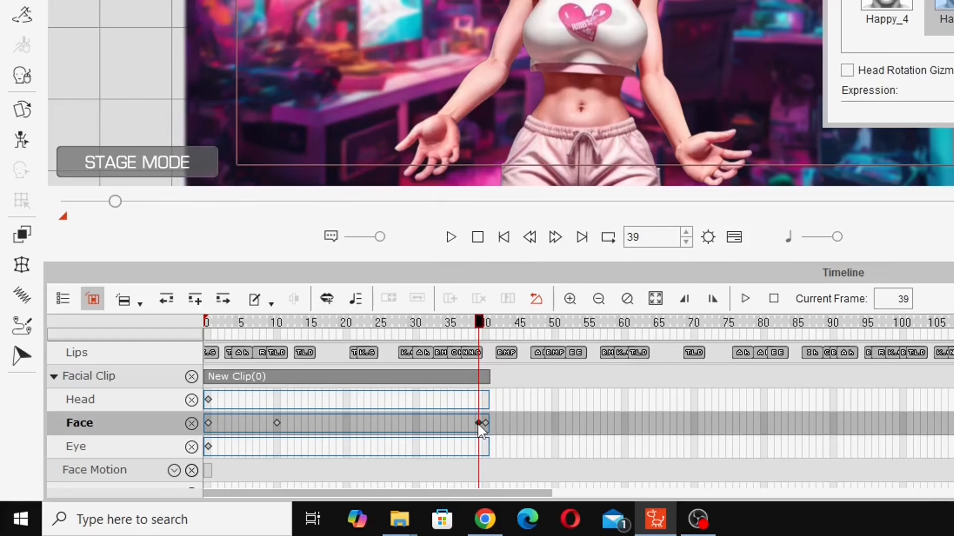
- With the Happy_5 key at frame 33, preview the gradual turn to angry through frame 64
double_click(437, 424)
left_click_drag(438, 321, 445, 321)
left_click_drag(318, 387, 265, 429)
left_click(346, 455)
key("Left")
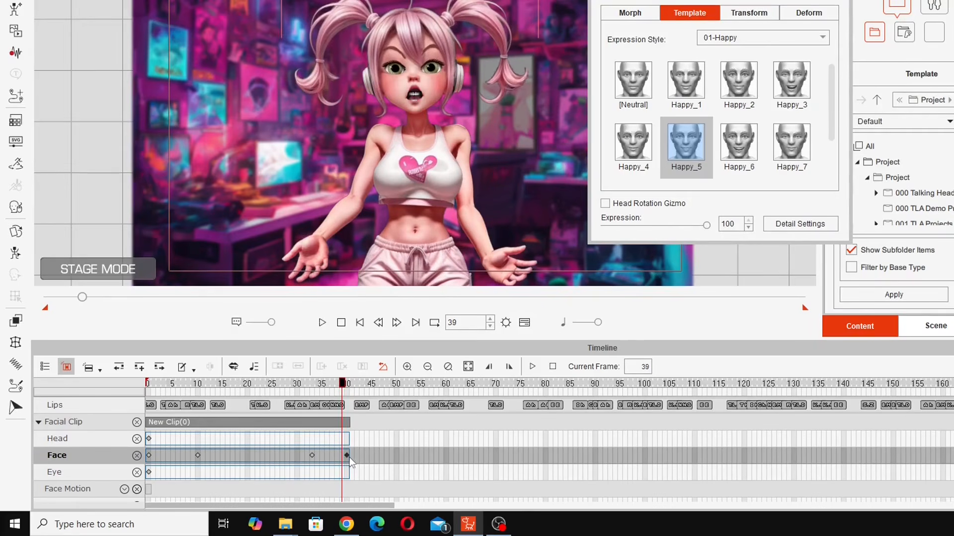
left_click(392, 468)
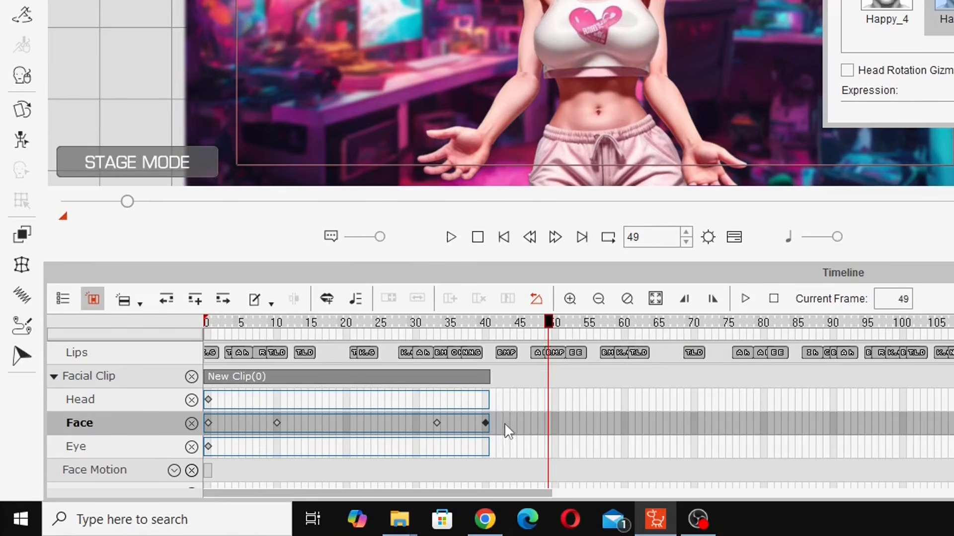
left_click_drag(548, 323, 660, 335)
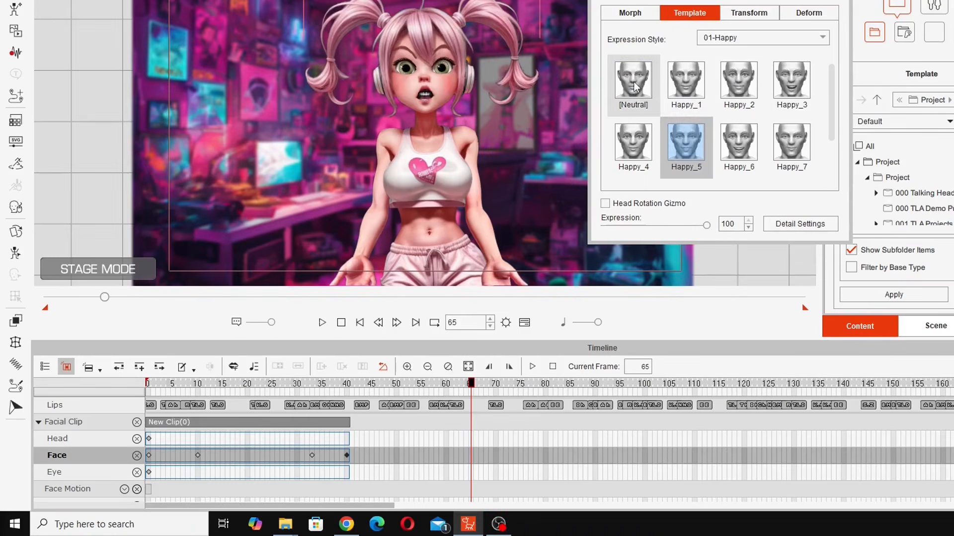
- Key Neutral at frame 65, then try moving the angry key to frame 52 and undo it
left_click(634, 87)
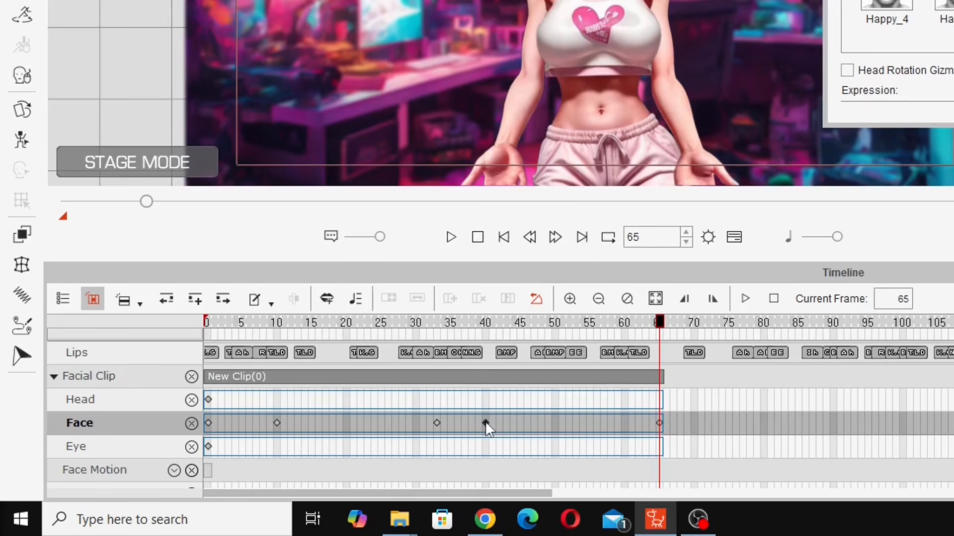
left_click_drag(346, 455, 396, 463)
left_click_drag(555, 435, 513, 427)
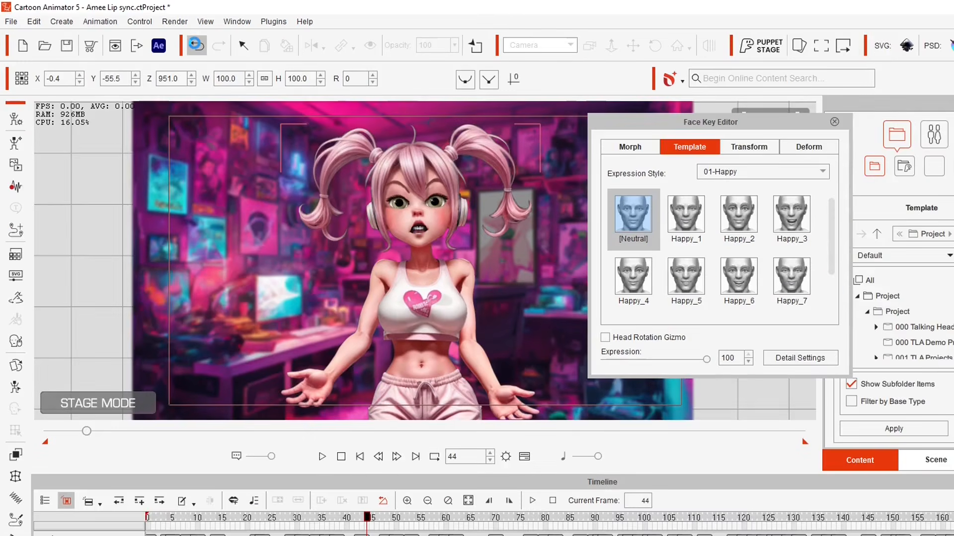
left_click(236, 54)
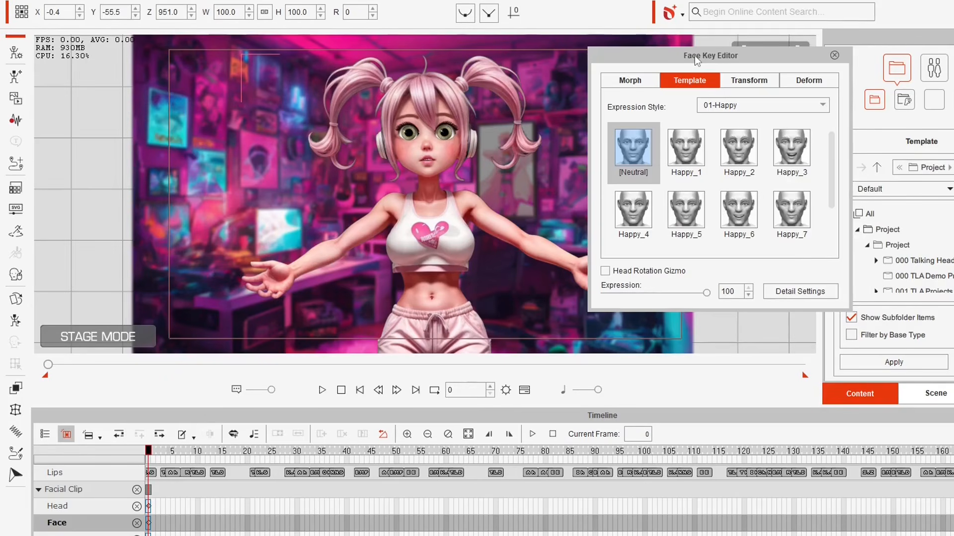
- Preview the lip-sync playback, rewind to frame 0, and scrub the opening frames
left_click_drag(694, 56, 717, 55)
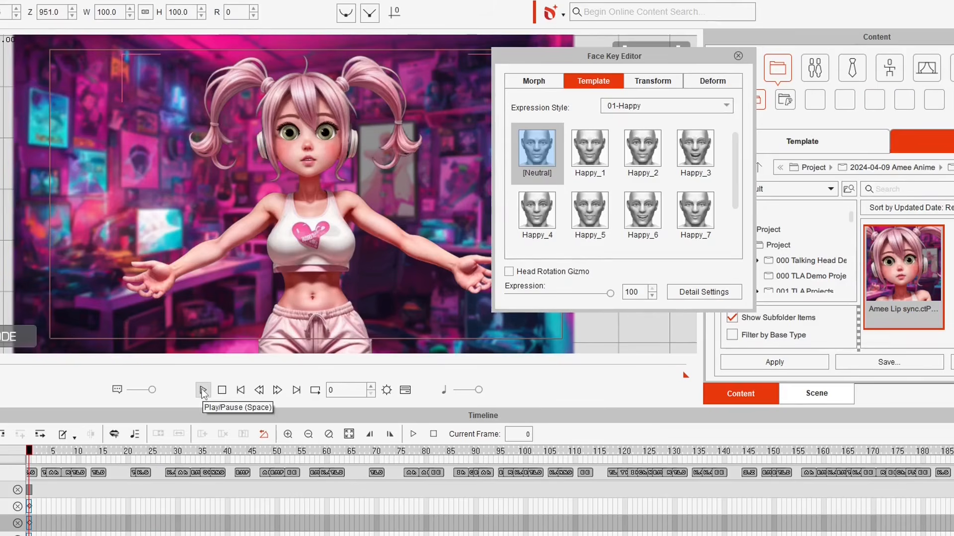
left_click(203, 391)
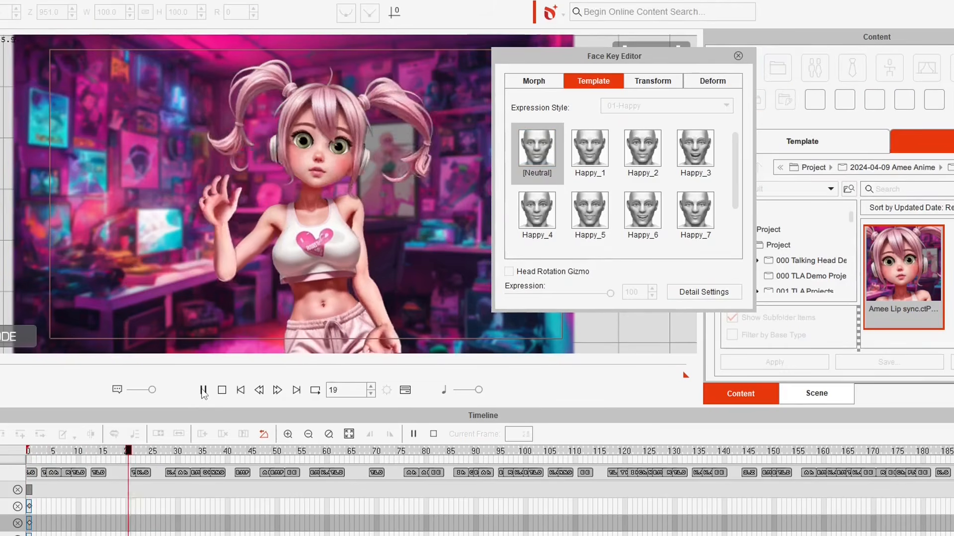
left_click(203, 391)
left_click(29, 455)
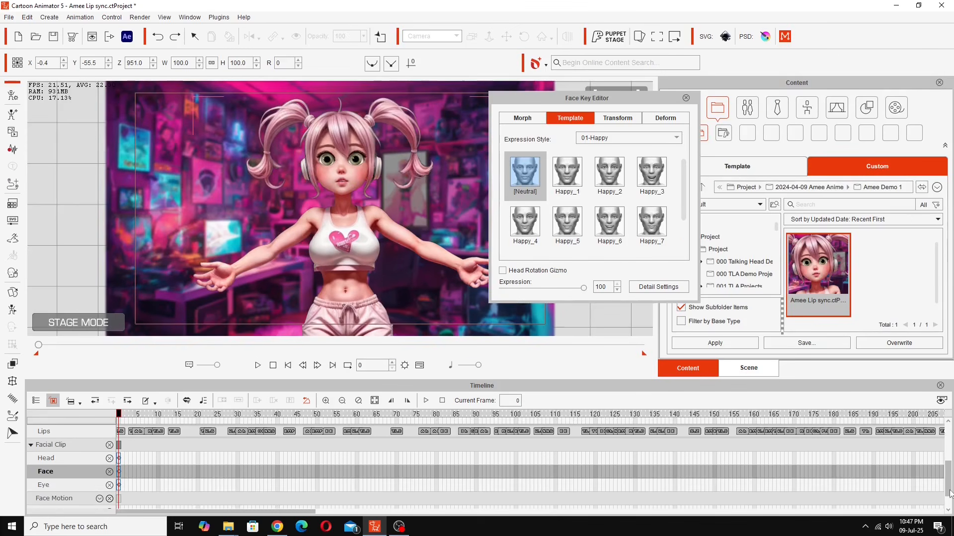
left_click_drag(950, 488, 951, 480)
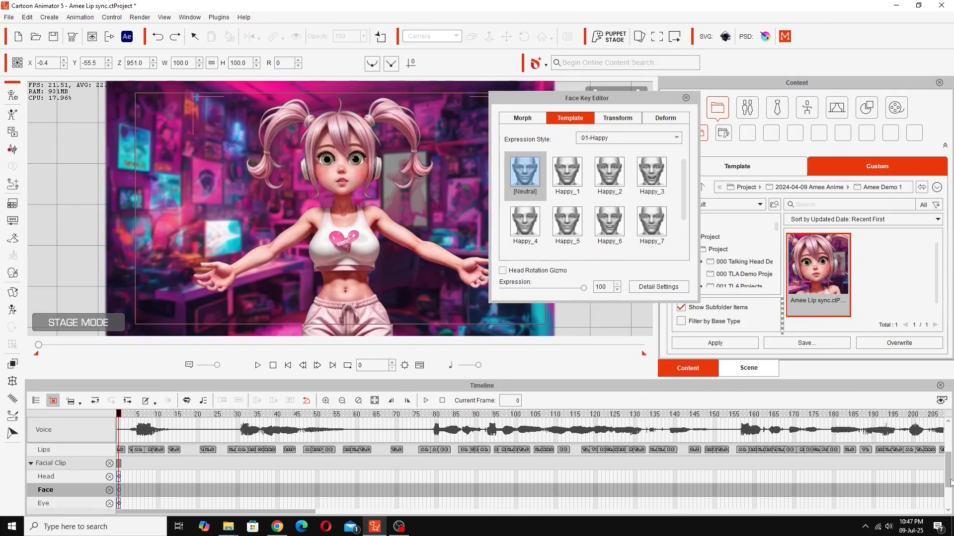
left_click_drag(119, 415, 161, 428)
left_click_drag(202, 399, 148, 412)
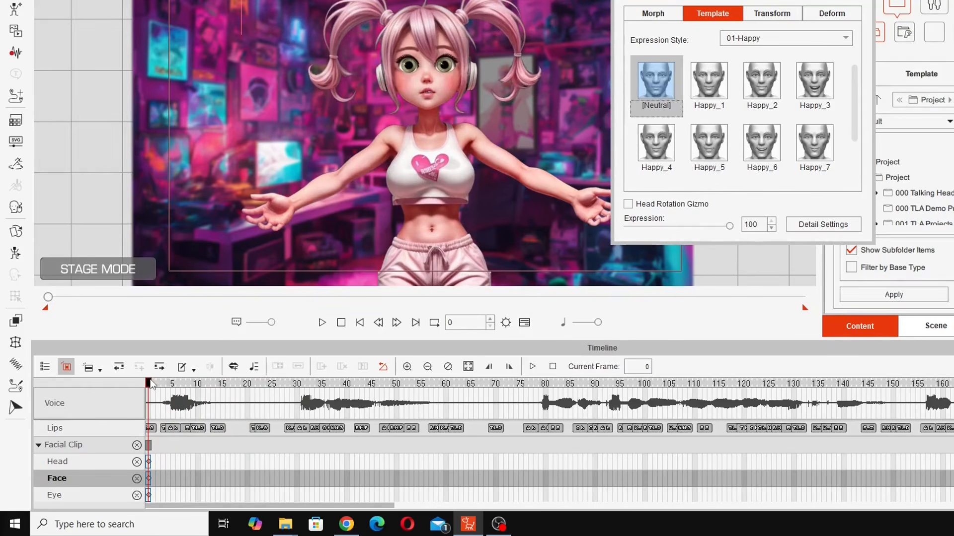
- At frame 4, compare the Happy_1 through Happy_5 templates and settle on Happy_2
left_click(169, 383)
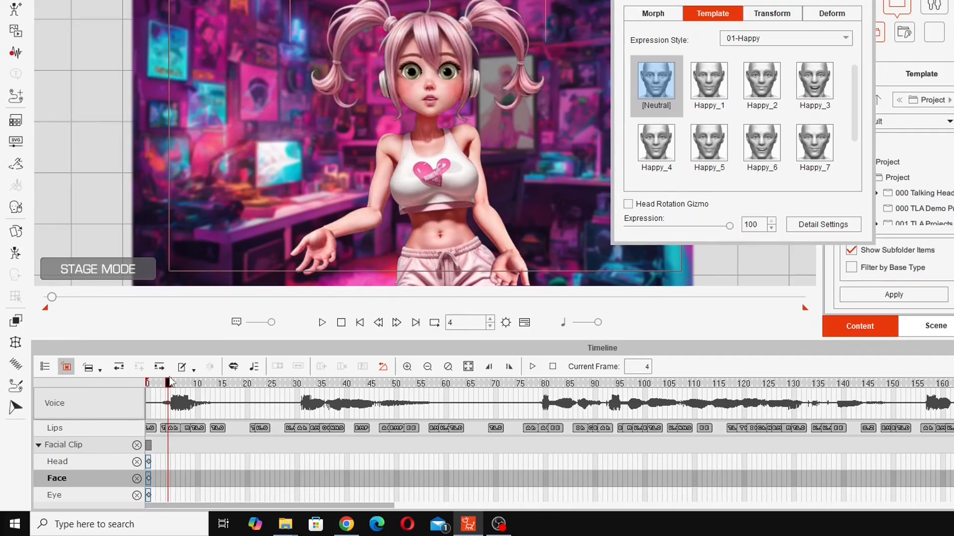
left_click(699, 85)
left_click(747, 86)
left_click(812, 83)
left_click(653, 152)
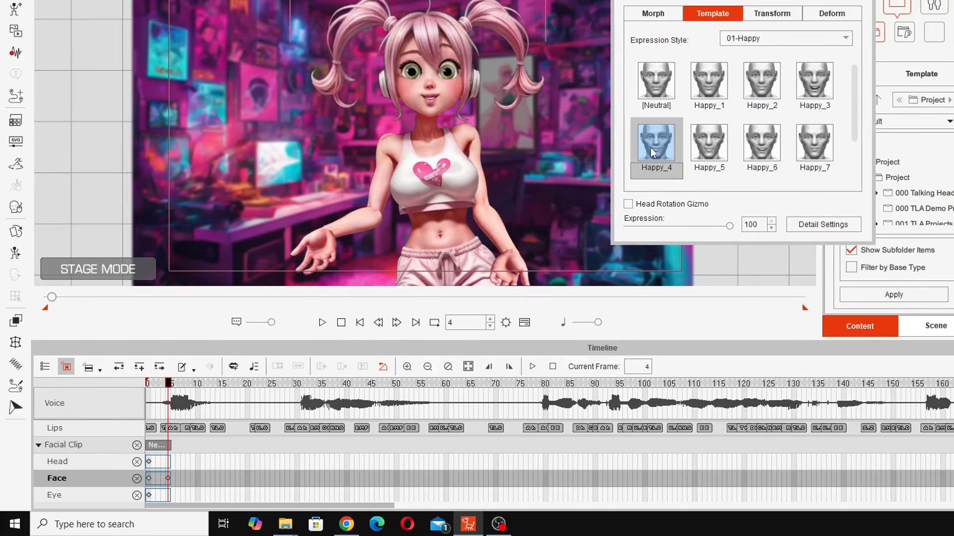
left_click(720, 151)
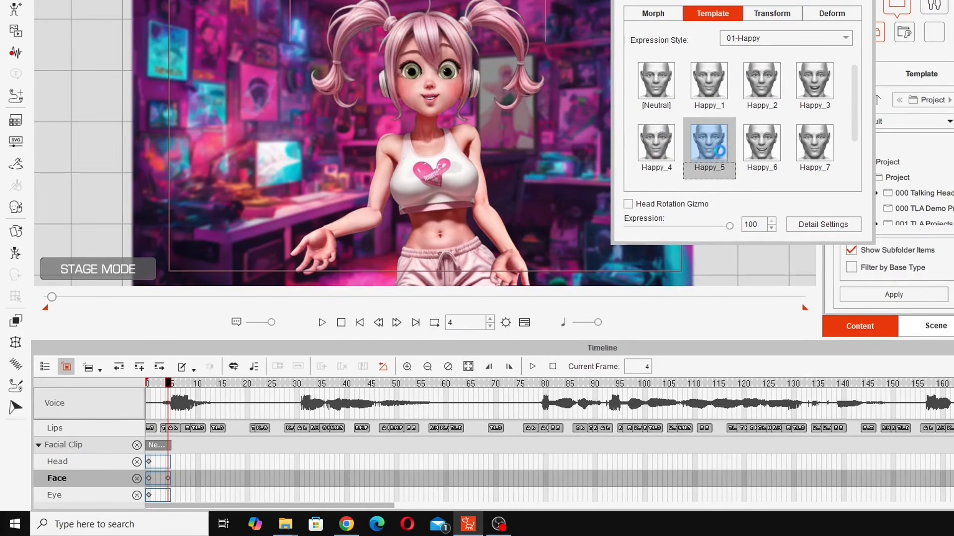
left_click(775, 155)
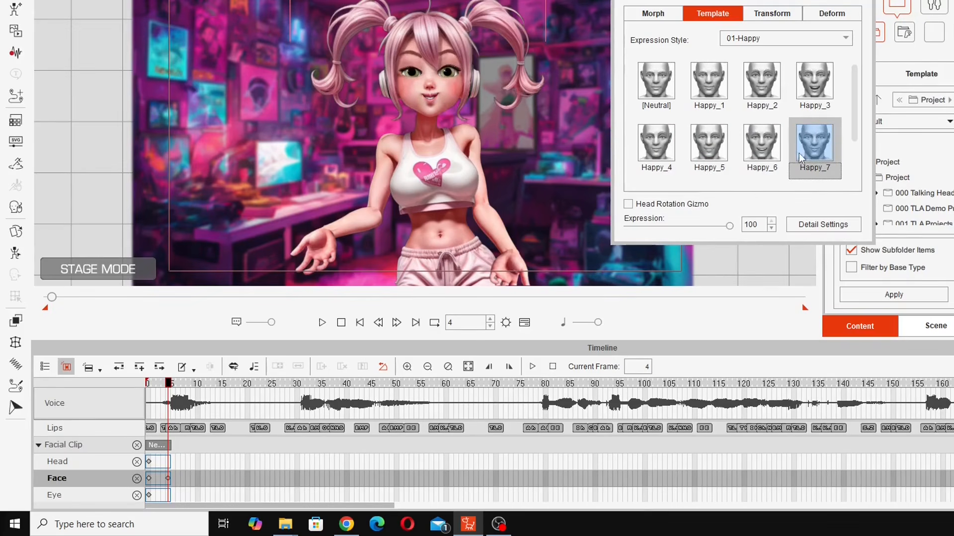
left_click(775, 92)
left_click(714, 84)
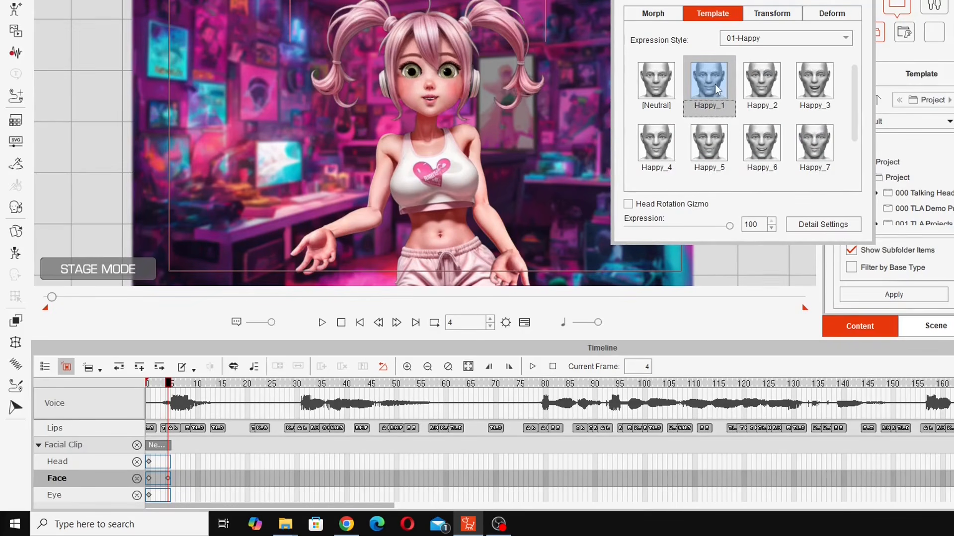
left_click(749, 77)
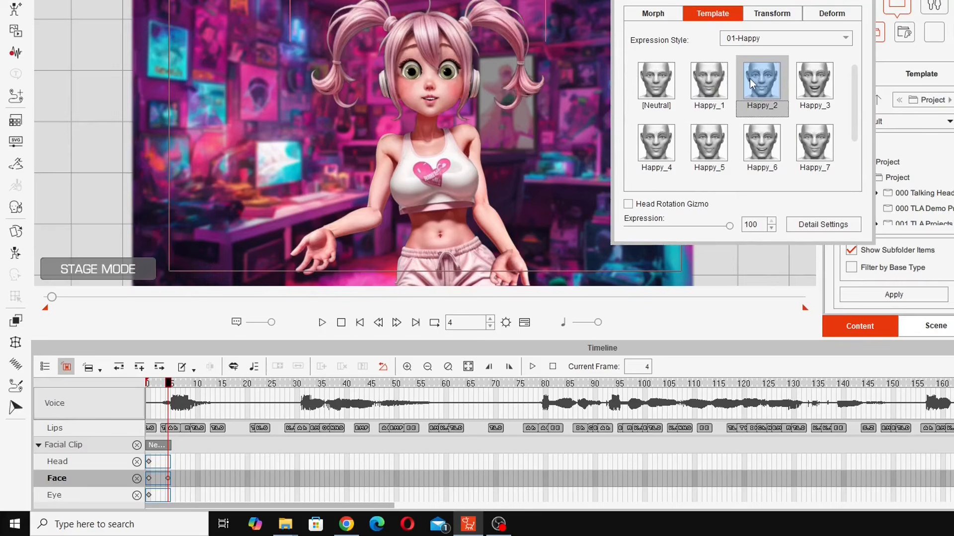
- At frame 20, key Neutral and change it to Happy_2, then scrub back to review
left_click_drag(169, 384, 244, 410)
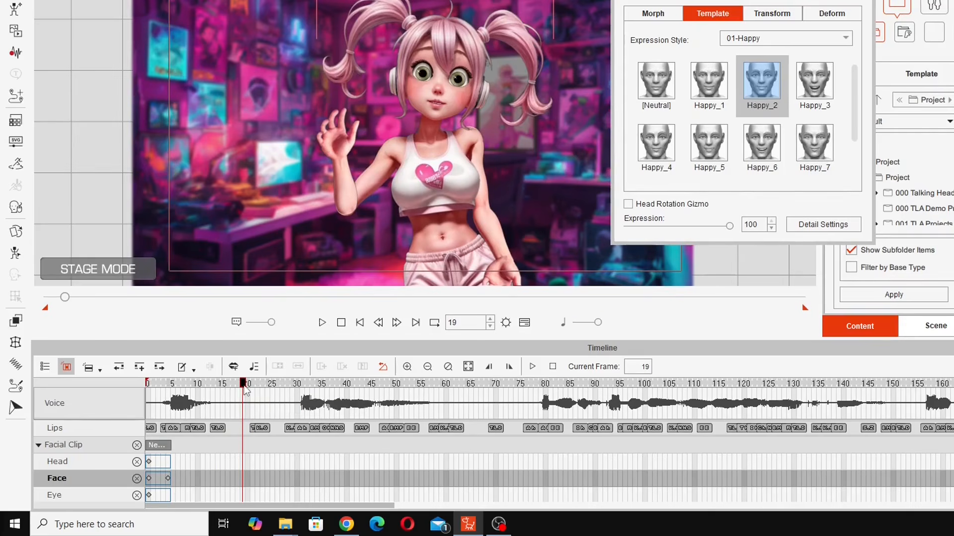
left_click_drag(246, 389, 249, 389)
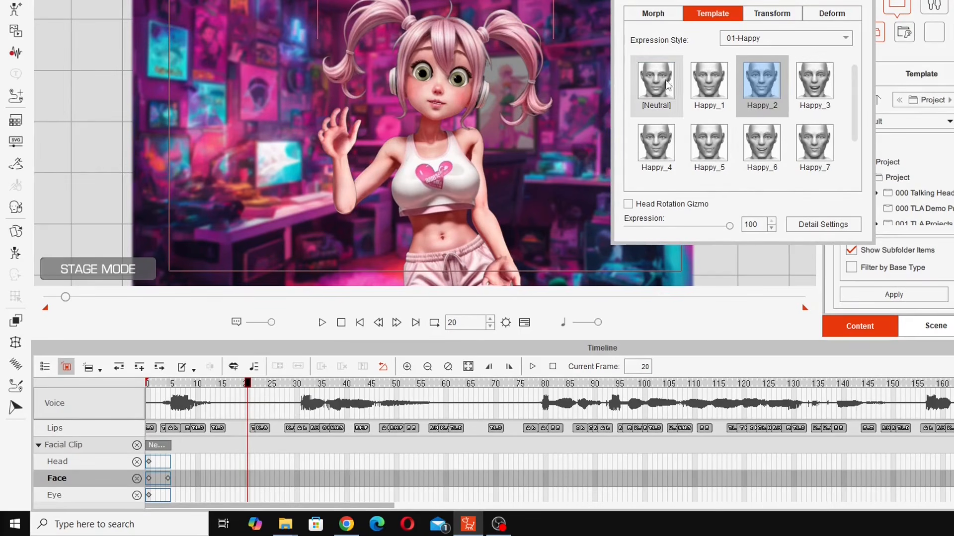
left_click(656, 82)
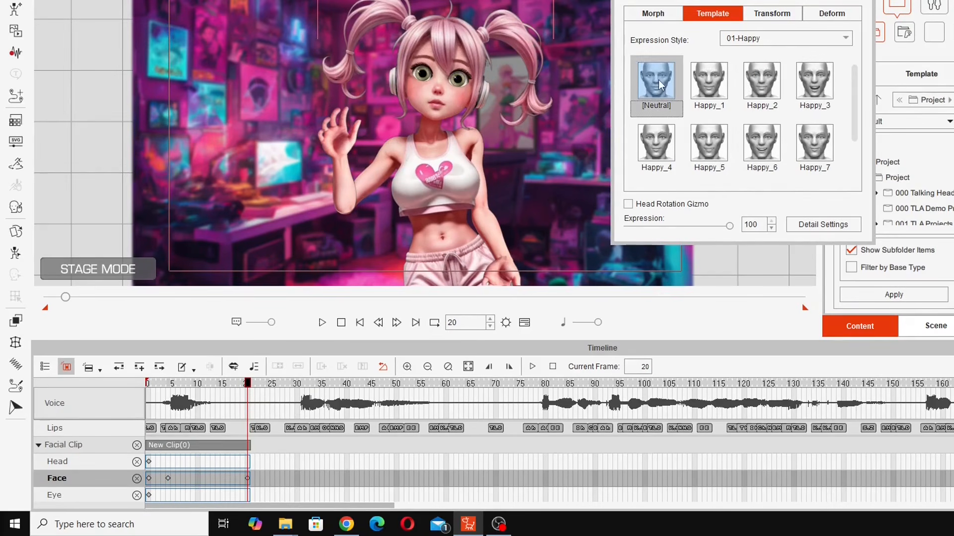
left_click(753, 80)
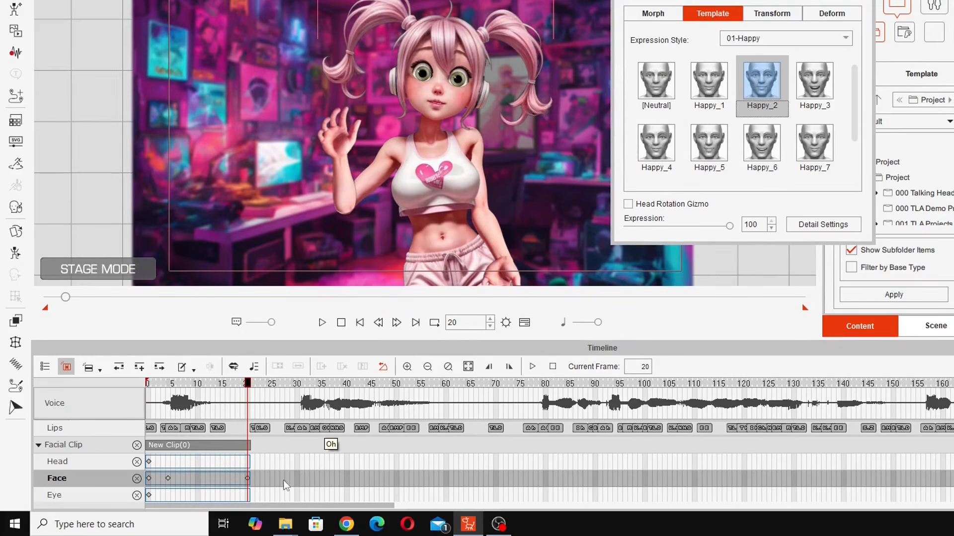
left_click_drag(247, 384, 297, 415)
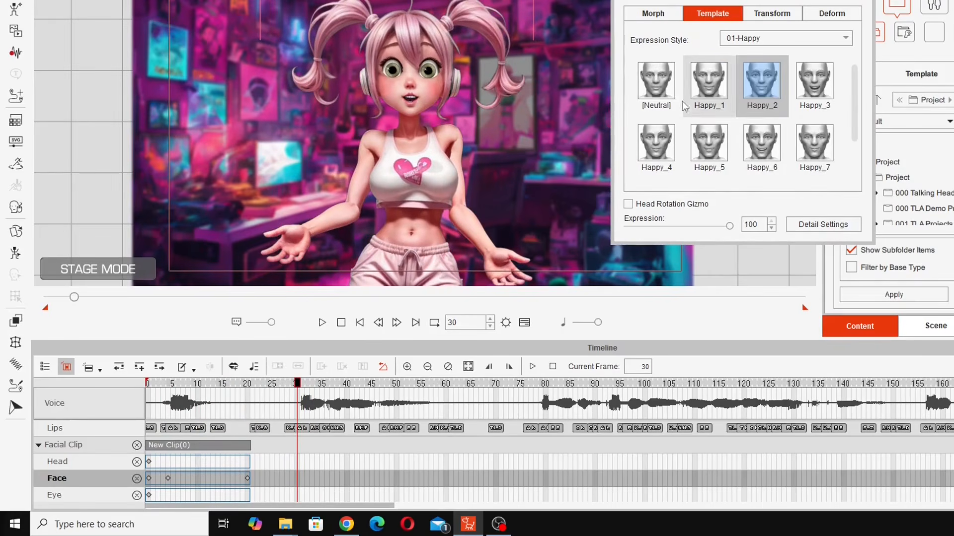
- Key Neutral at frame 30 and Happy_1 at frame 38 after trying Happy_3 and Happy_2
left_click(656, 91)
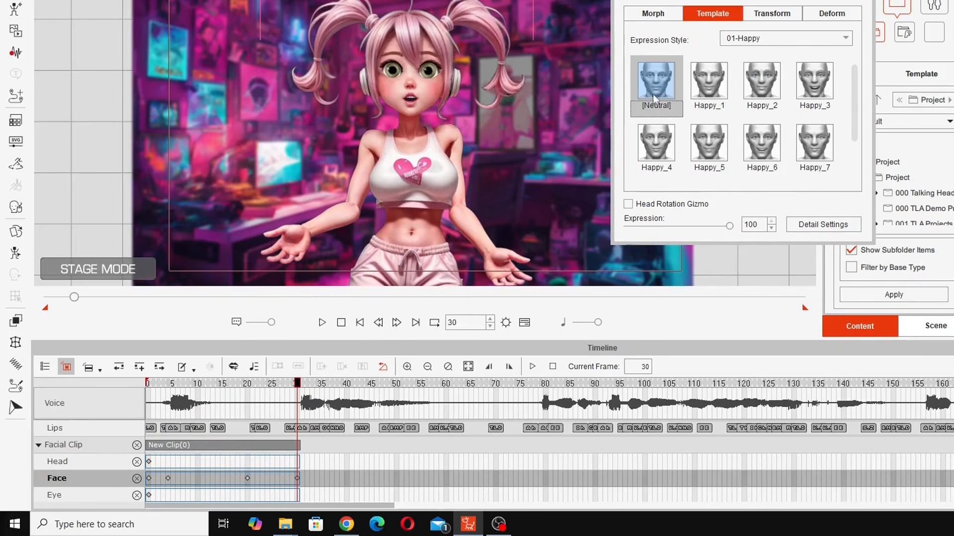
left_click_drag(300, 410, 337, 436)
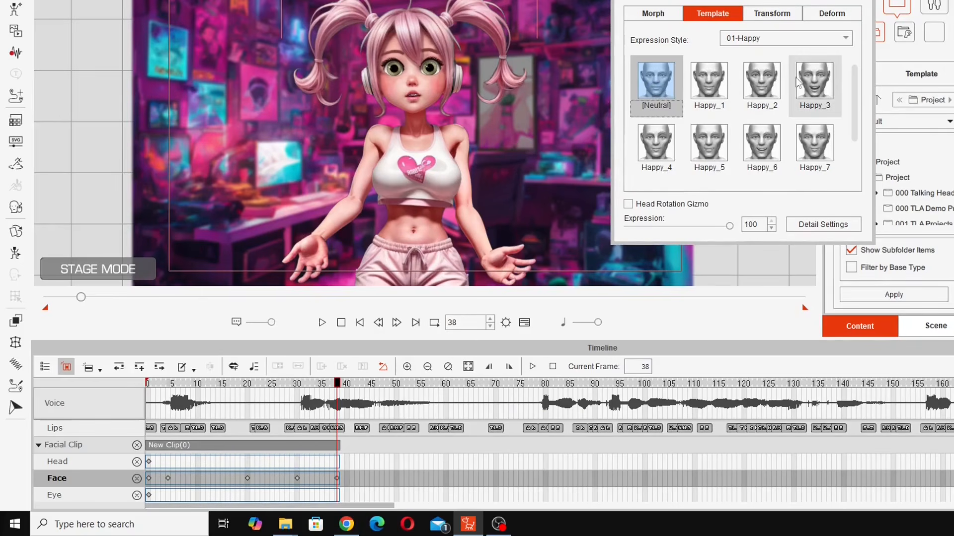
left_click(810, 76)
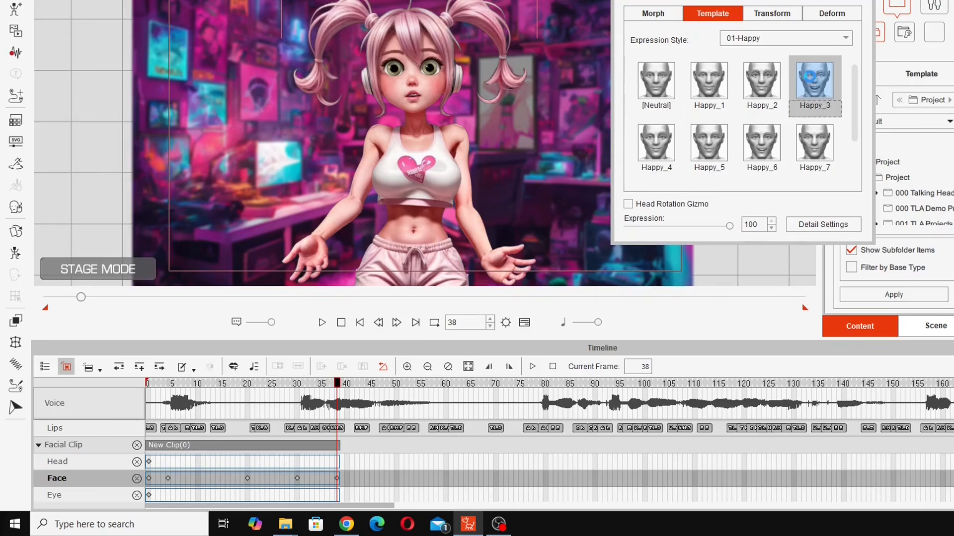
left_click(765, 84)
left_click(710, 82)
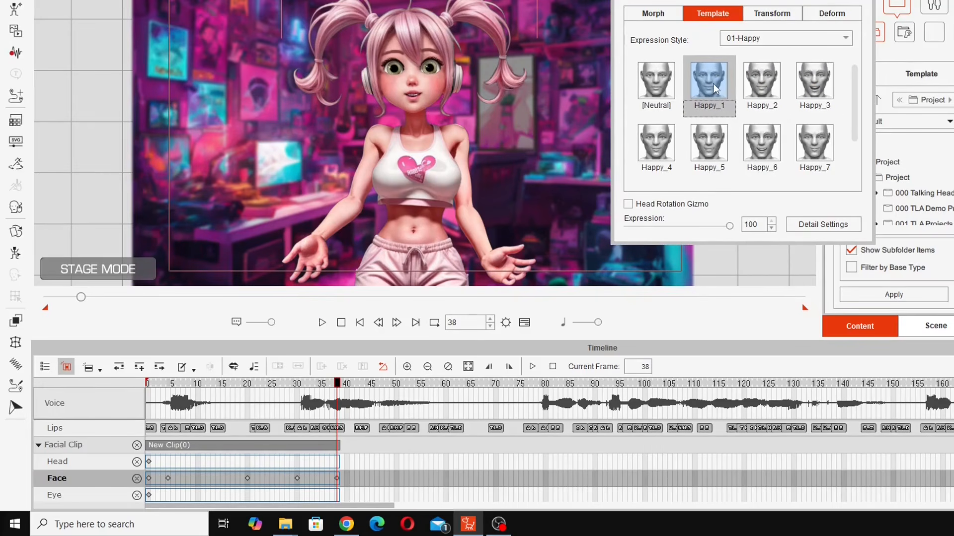
left_click_drag(340, 391, 417, 391)
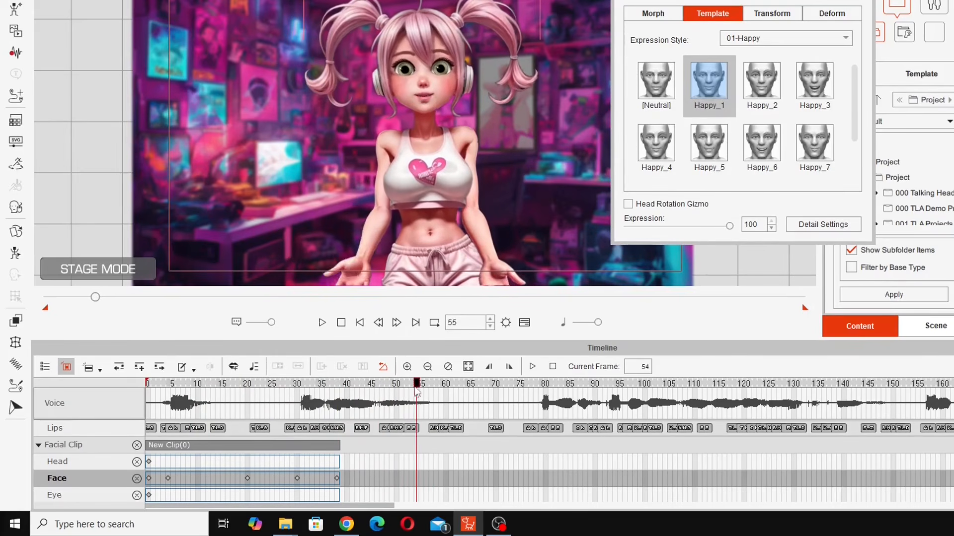
- Add a Happy_3 key at frame 55 and another expression key at frame 68
left_click(812, 94)
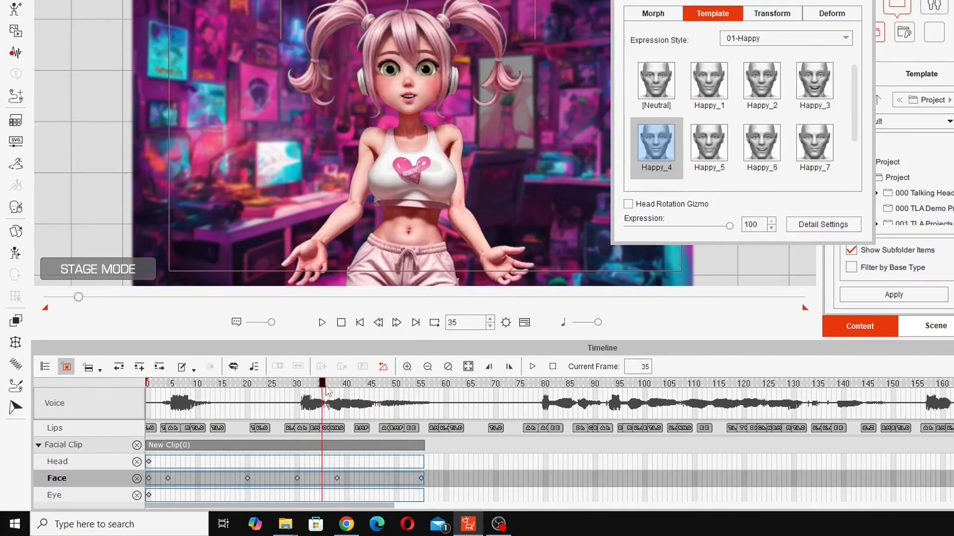
left_click_drag(323, 388, 466, 389)
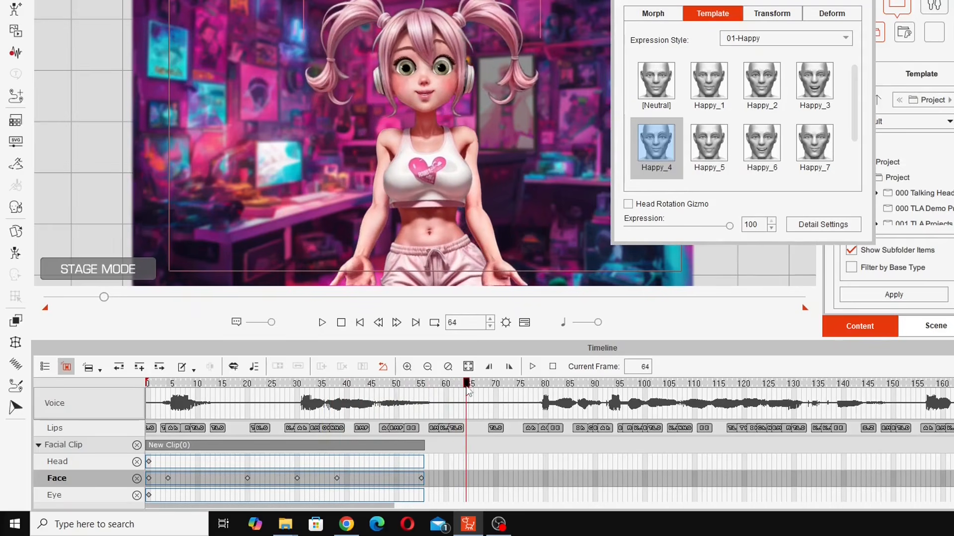
left_click_drag(382, 406, 485, 440)
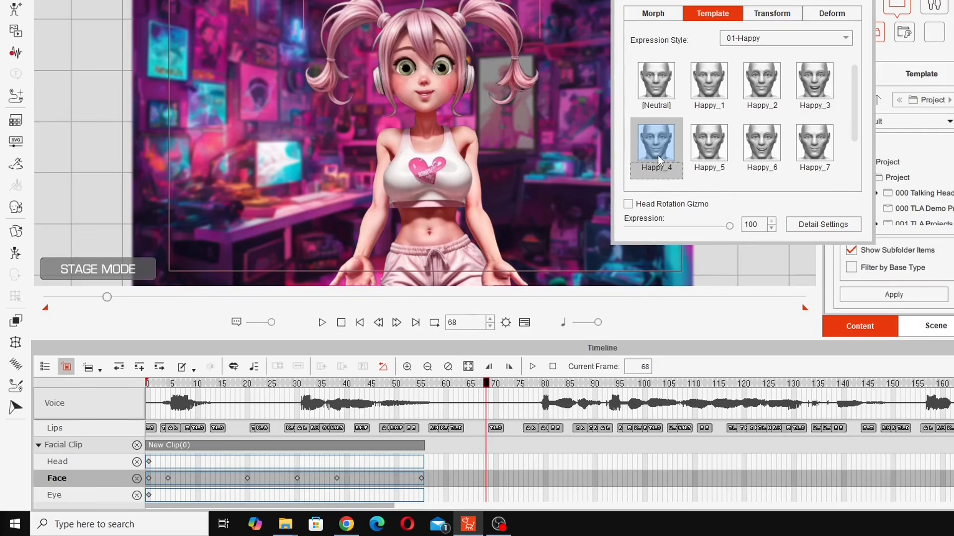
left_click(726, 93)
left_click_drag(487, 385, 521, 394)
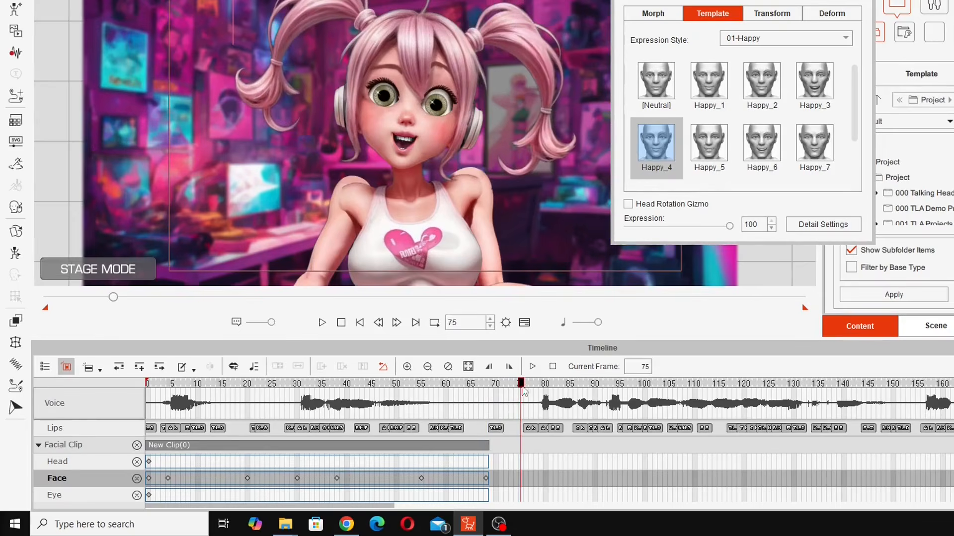
- Key Happy_1 at frame 75 and again at frame 113
left_click(759, 92)
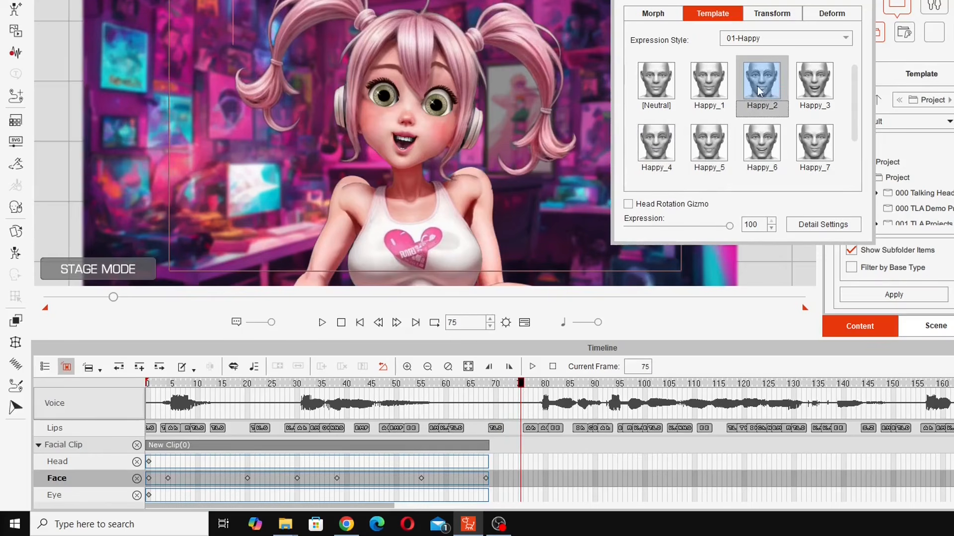
left_click(727, 92)
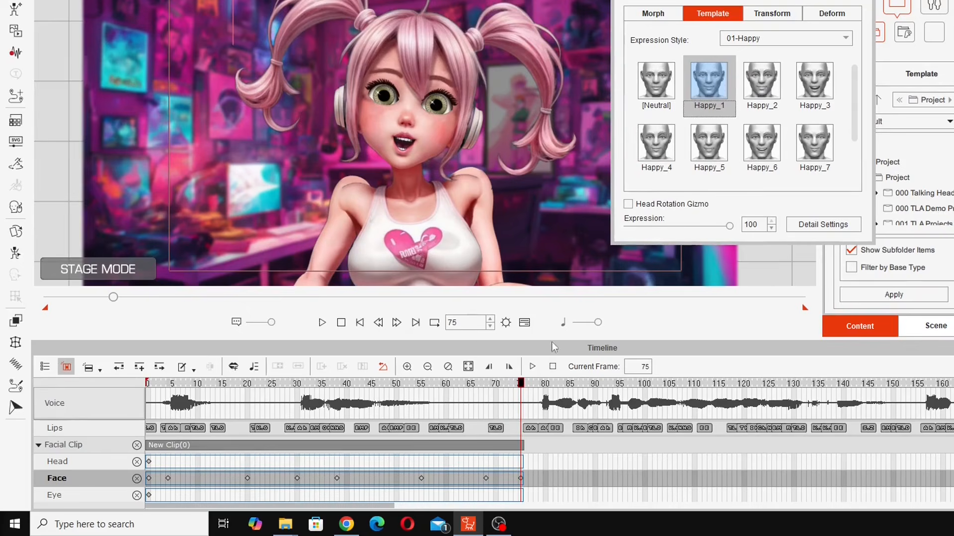
left_click_drag(403, 389, 710, 489)
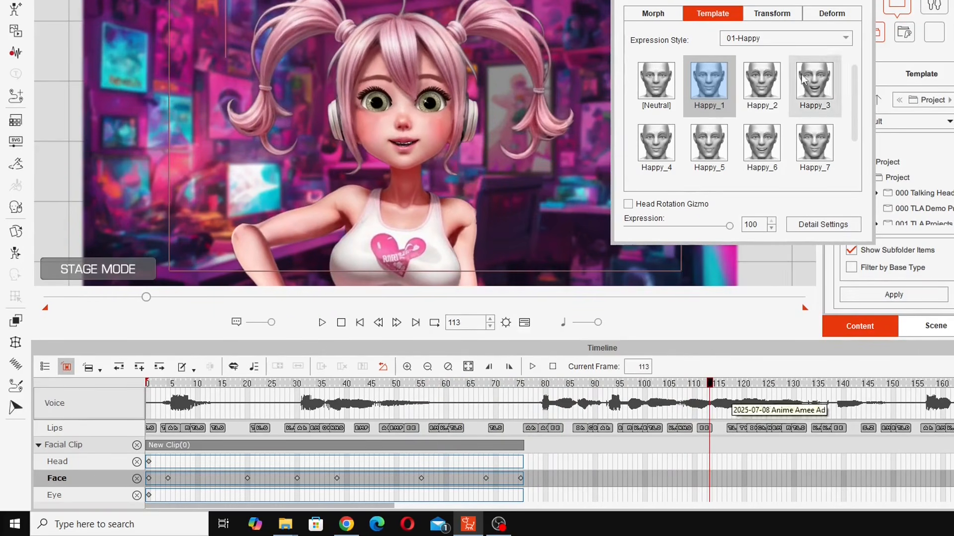
left_click(710, 91)
left_click_drag(388, 507, 466, 502)
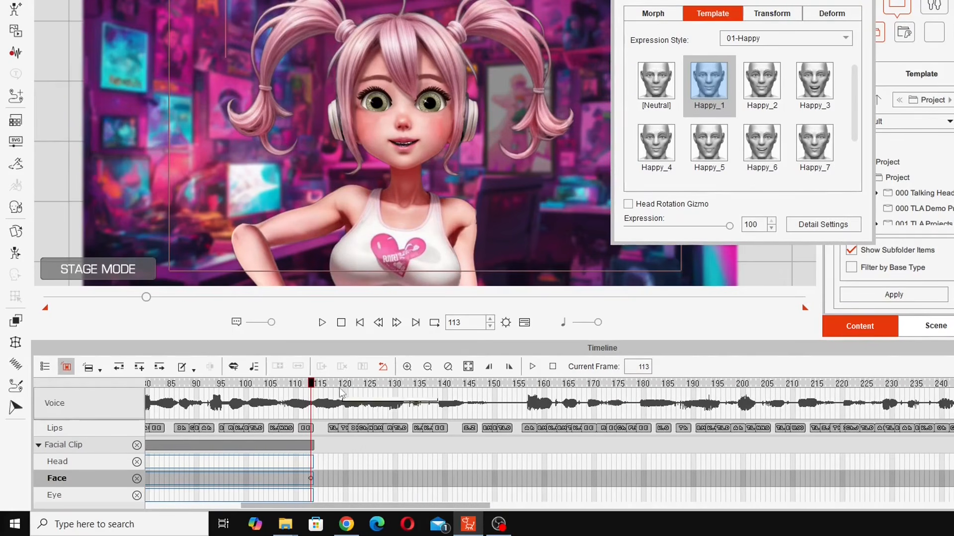
- Add Neutral keys at frames 124 and 152, previewing the lip-sync from frame 110
left_click_drag(312, 382, 366, 384)
left_click(674, 108)
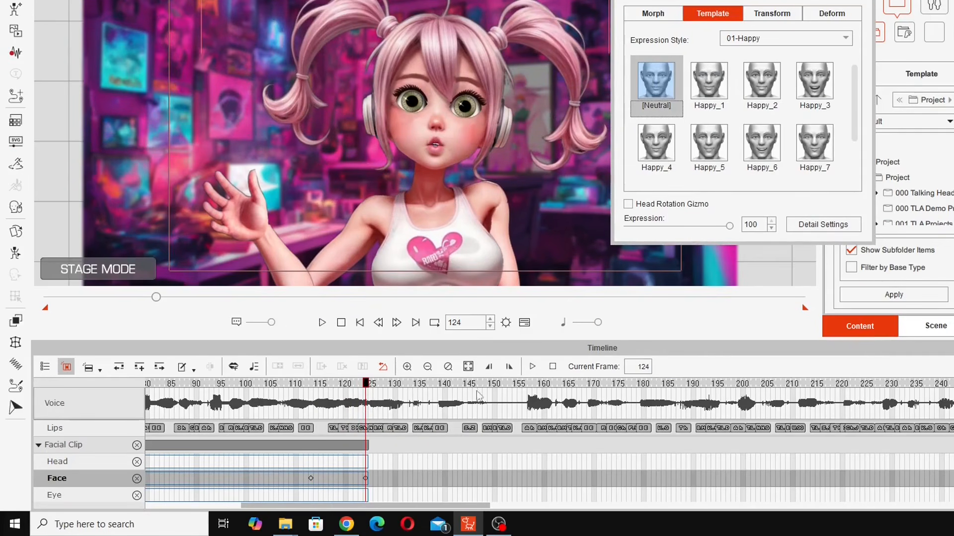
left_click(295, 387)
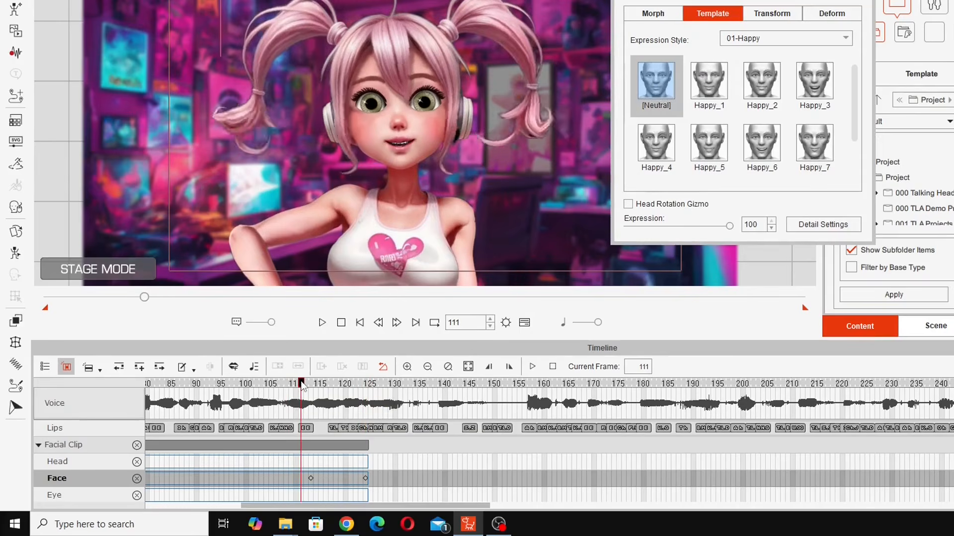
left_click_drag(300, 389, 506, 412)
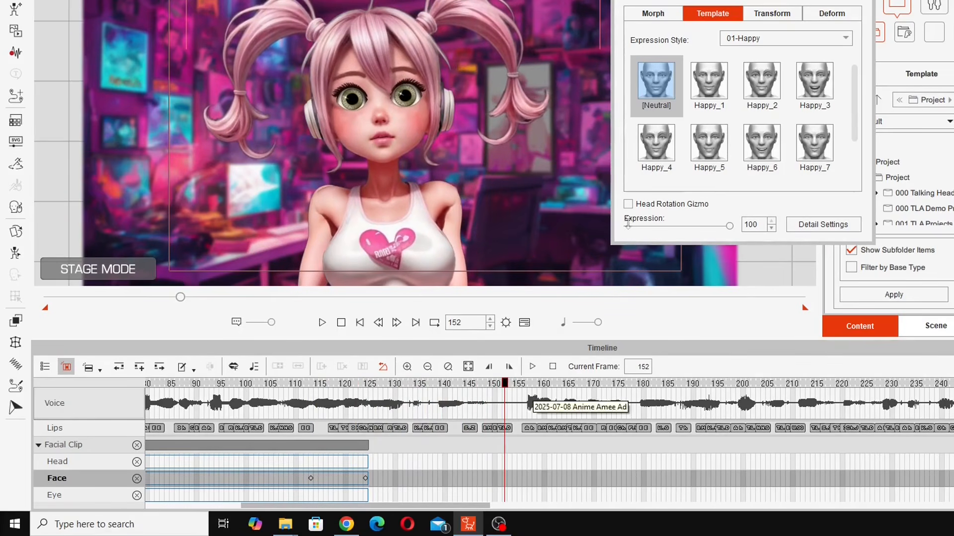
left_click(653, 82)
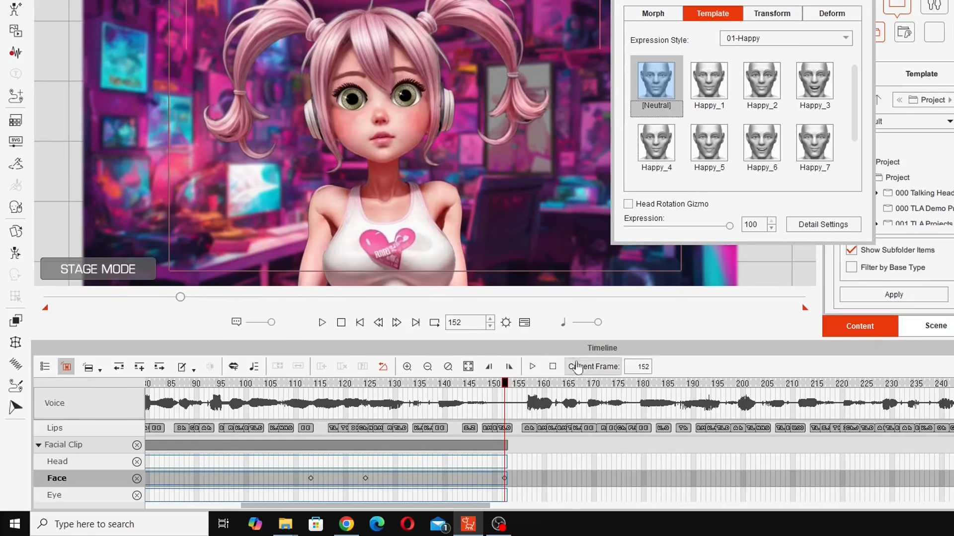
- Key a Happy_6 smile, then settle on Happy_4 at frame 159
left_click_drag(508, 393, 540, 416)
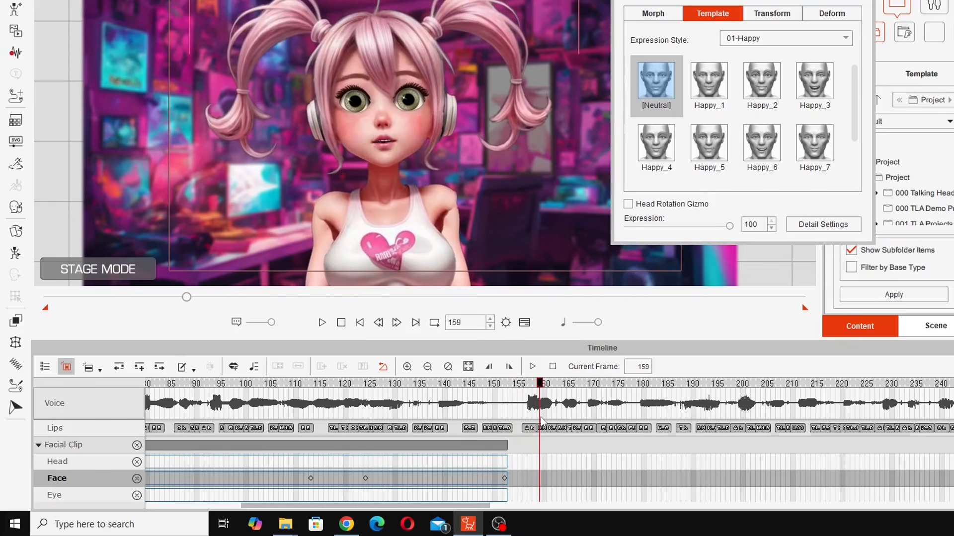
left_click(766, 145)
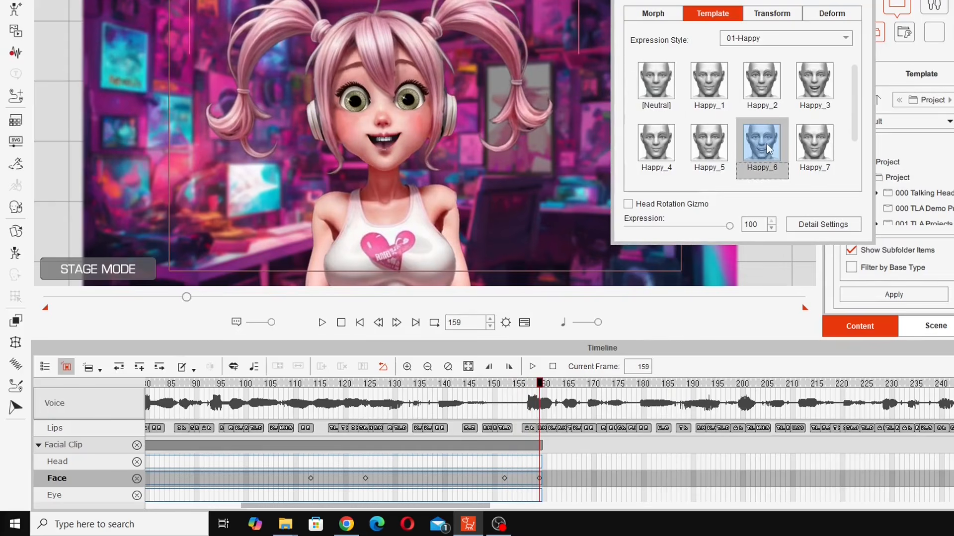
key("space")
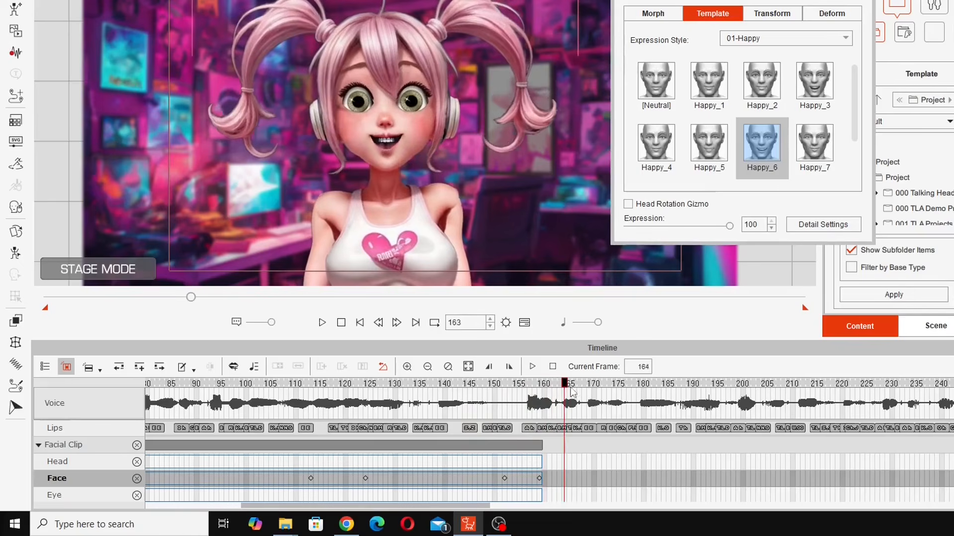
left_click_drag(688, 398, 536, 416)
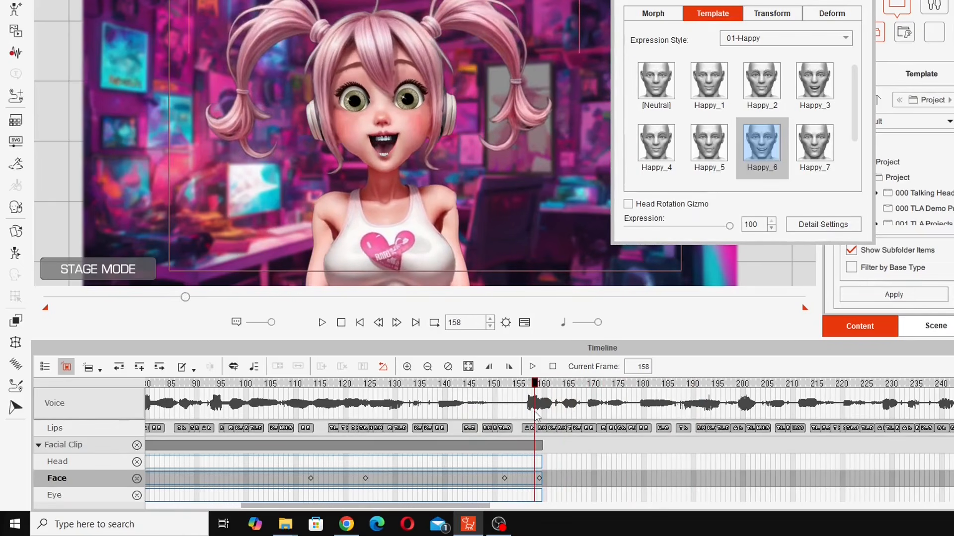
left_click(539, 387)
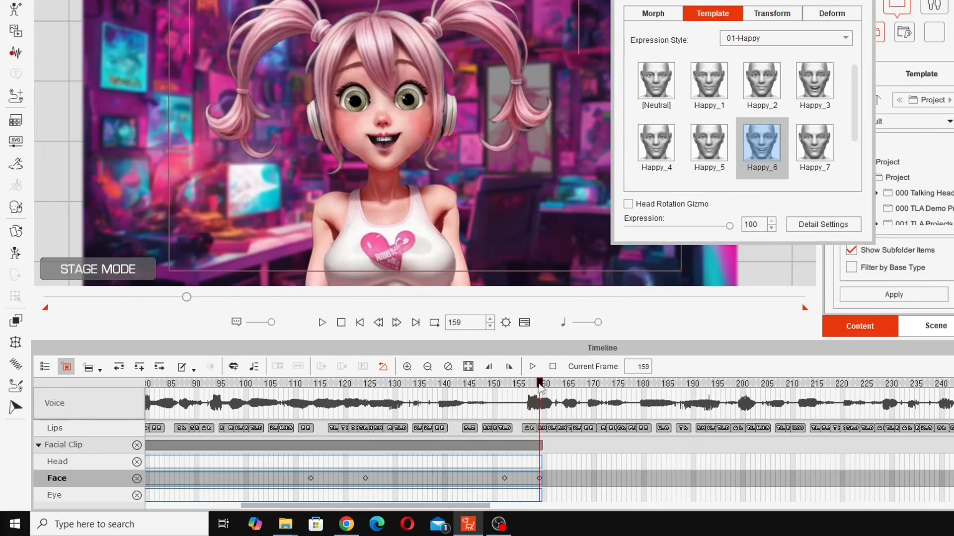
left_click(815, 81)
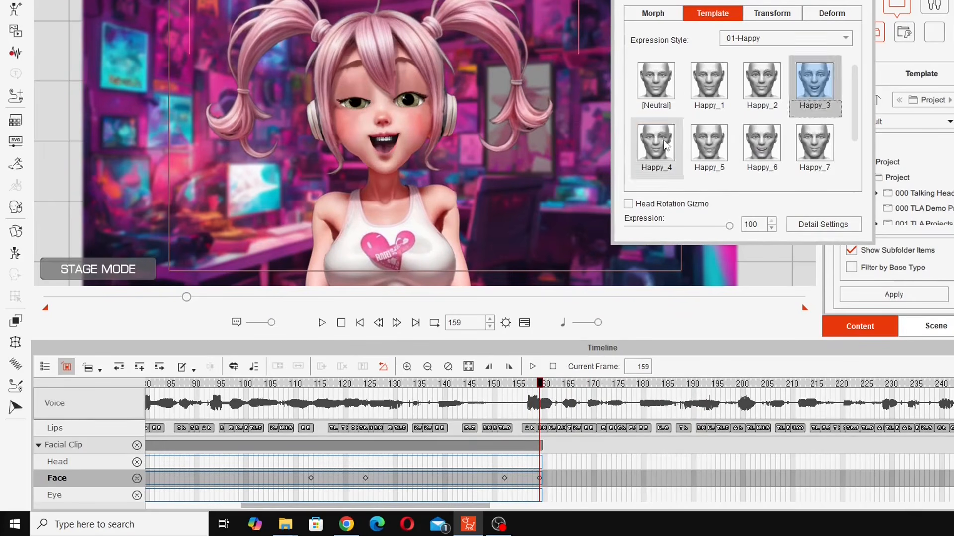
left_click(656, 144)
- Preview frames 146 to 178 and add a Happy_4 key at frame 188
left_click_drag(470, 387, 643, 389)
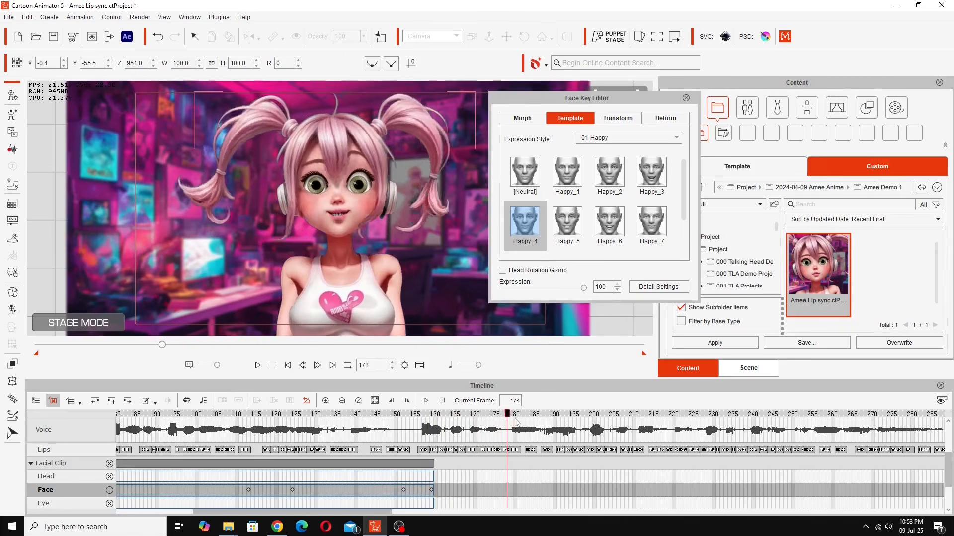
left_click_drag(516, 422, 547, 452)
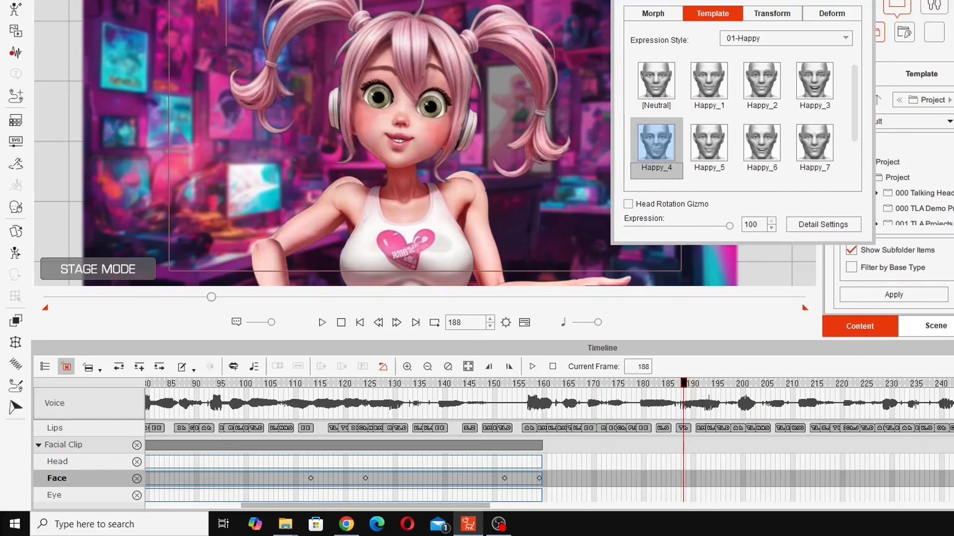
left_click(653, 171)
- Add a Happy_2 expression key at frame 202 and replay to check it
left_click_drag(406, 509, 464, 509)
left_click_drag(443, 385, 514, 390)
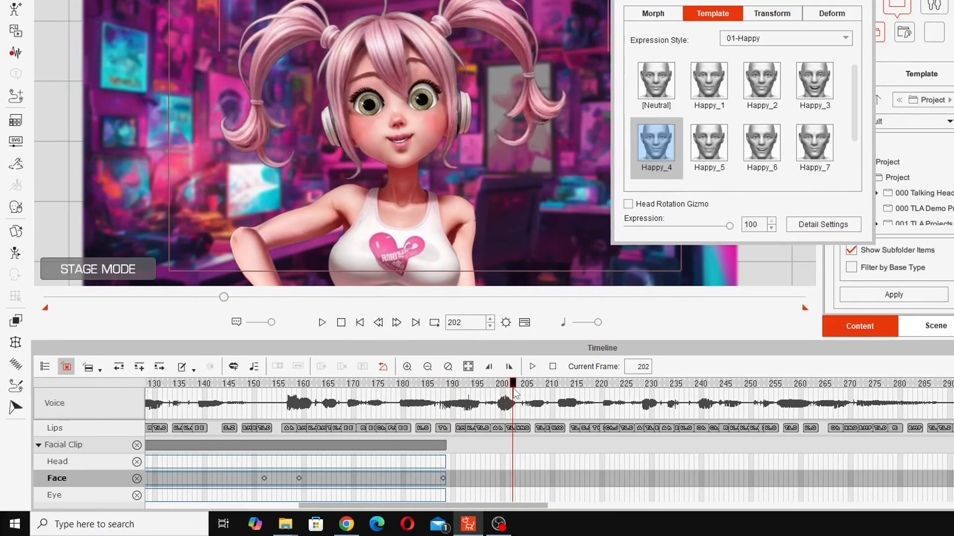
left_click(756, 90)
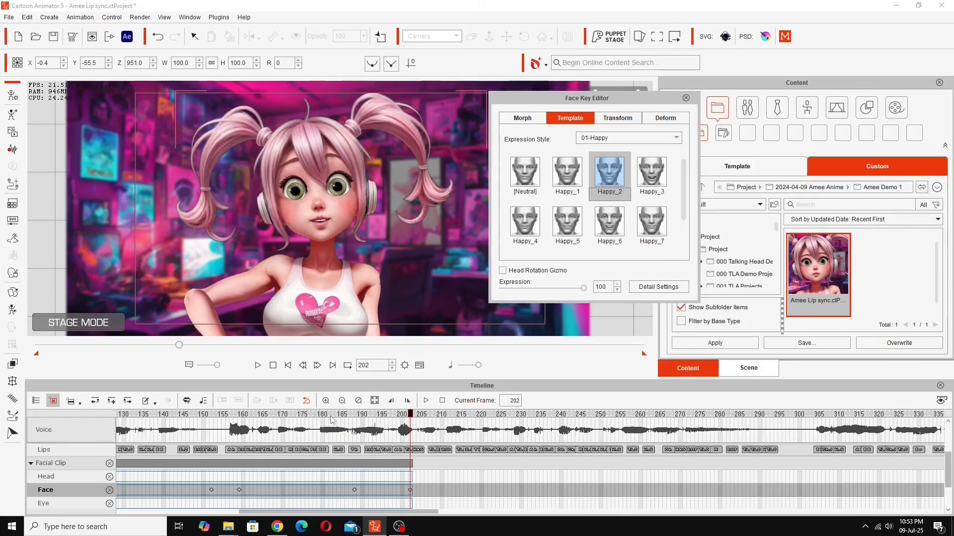
left_click_drag(412, 385, 473, 386)
- Add Happy_4 expression keys at frames 224 and 247
left_click_drag(379, 417, 495, 426)
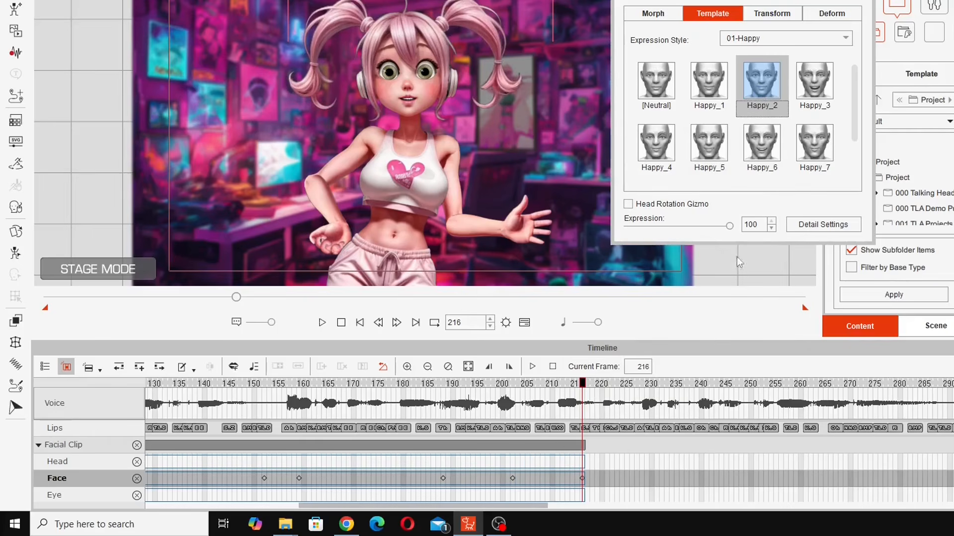
left_click_drag(584, 391, 623, 392)
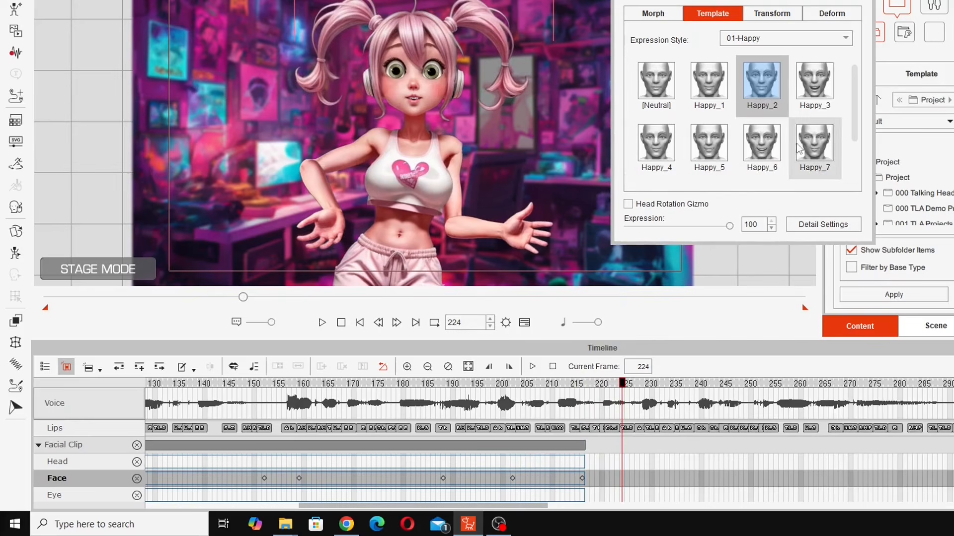
left_click(663, 144)
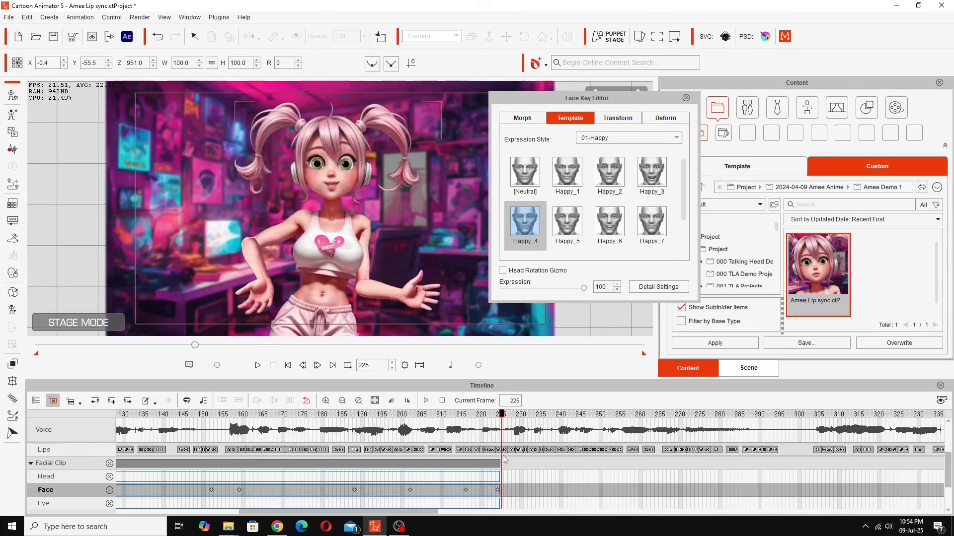
left_click_drag(503, 455, 588, 461)
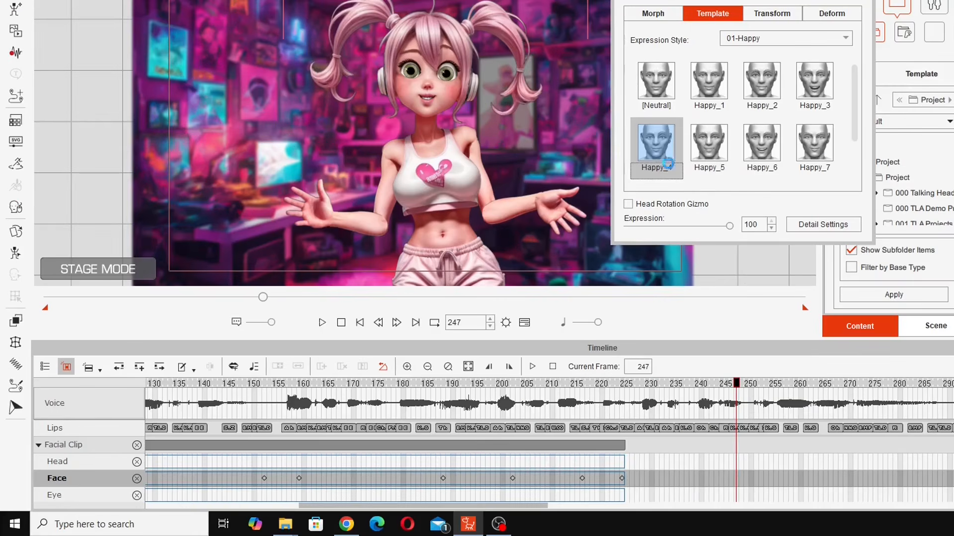
left_click(668, 163)
- Return the face to Neutral with keys at frames 252 and 300
left_click_drag(737, 388, 760, 390)
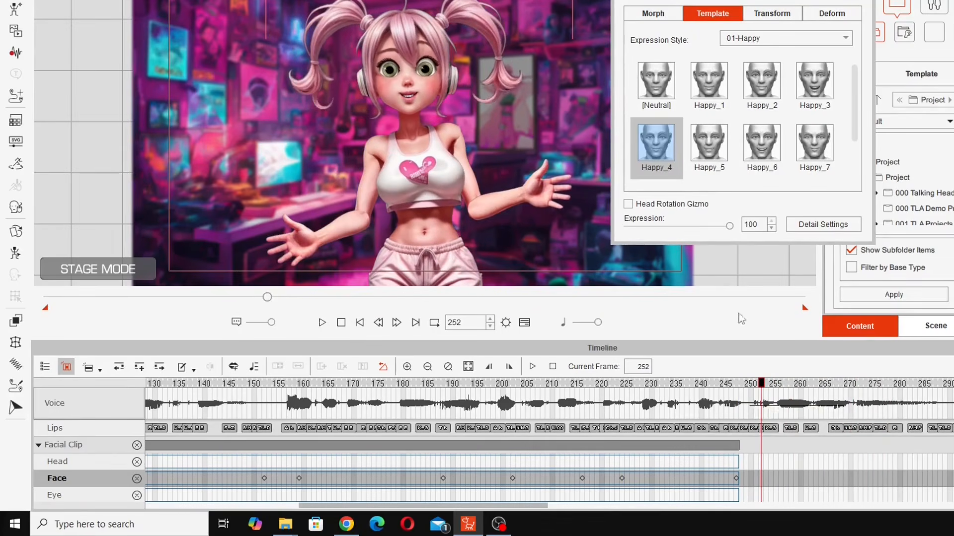
left_click(653, 79)
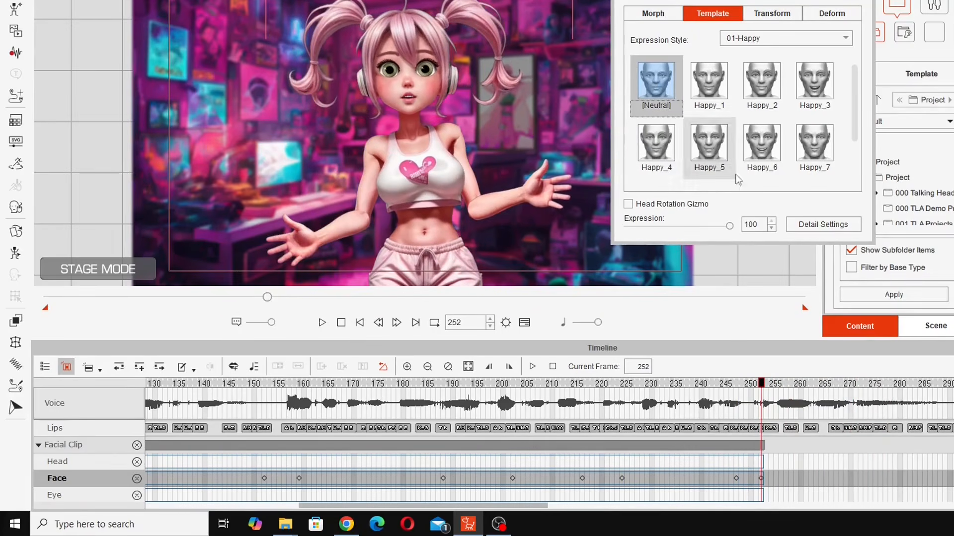
left_click_drag(762, 400, 821, 399)
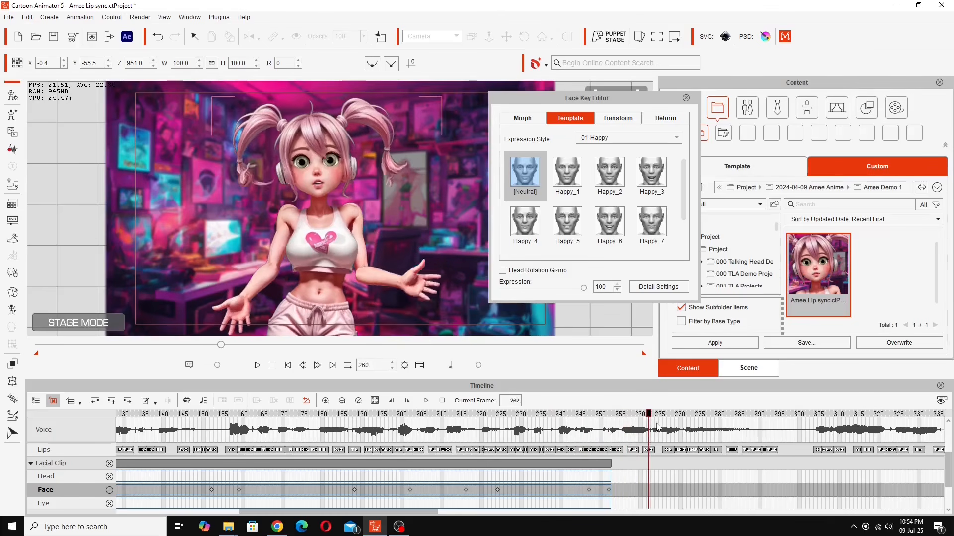
left_click_drag(656, 426, 800, 444)
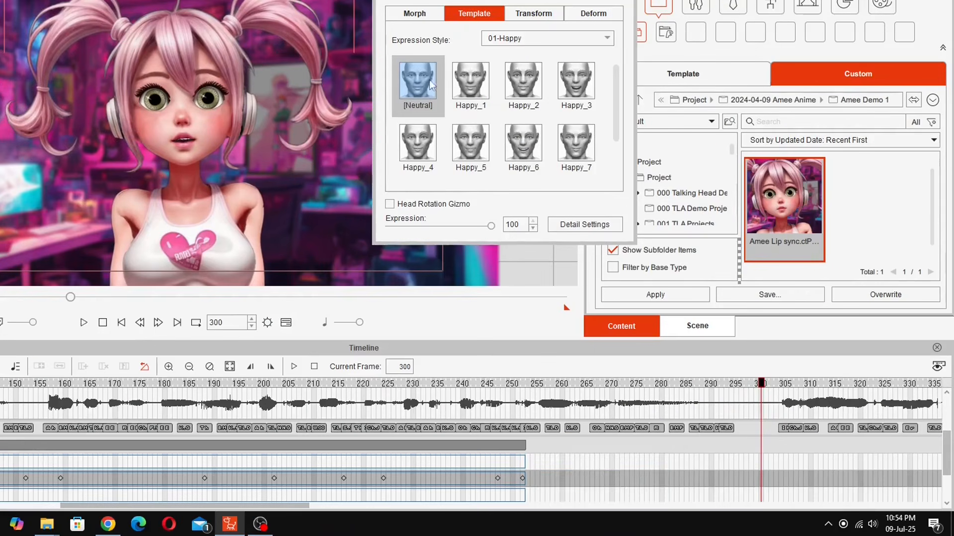
left_click(420, 80)
- Key the 08-Others Mysterious_1 expression at frame 306
left_click_drag(204, 505, 311, 529)
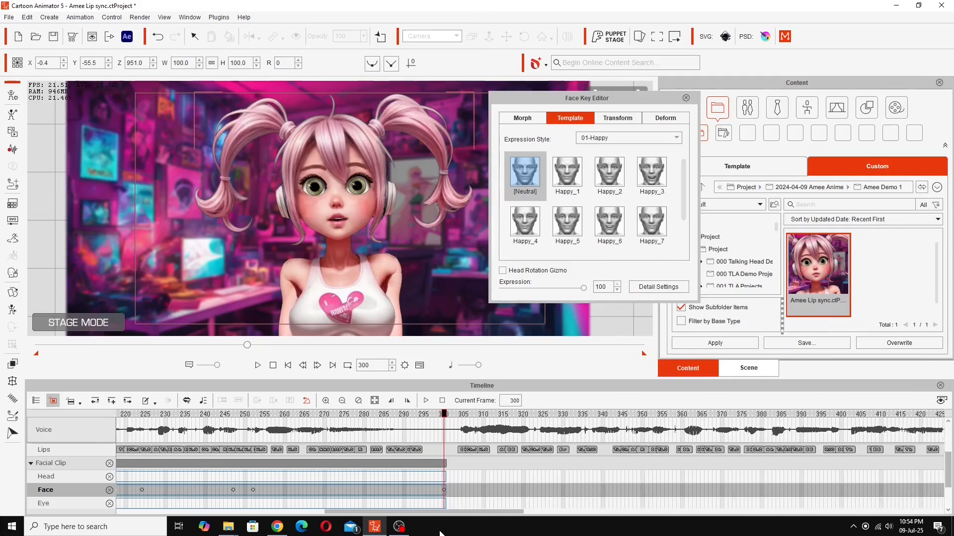
left_click_drag(439, 530, 442, 532)
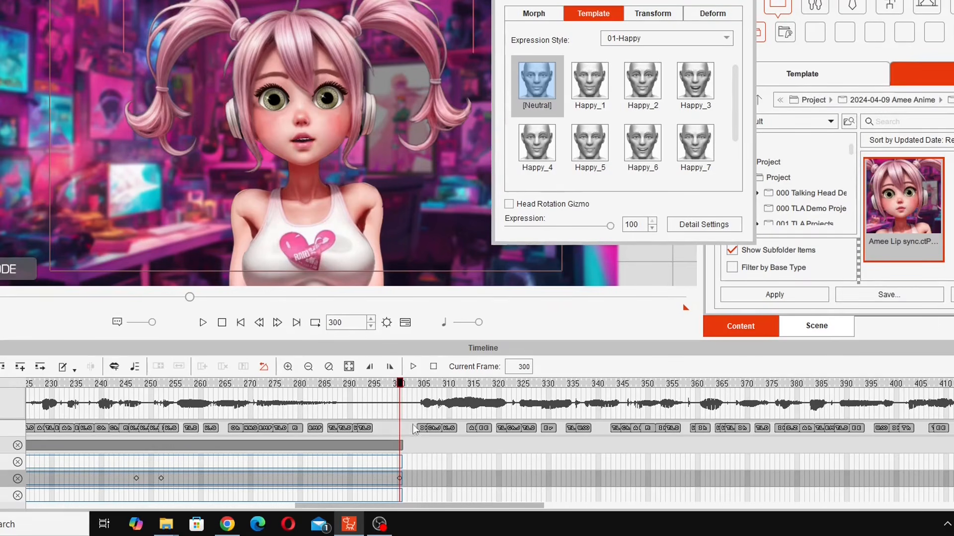
left_click_drag(401, 388, 424, 380)
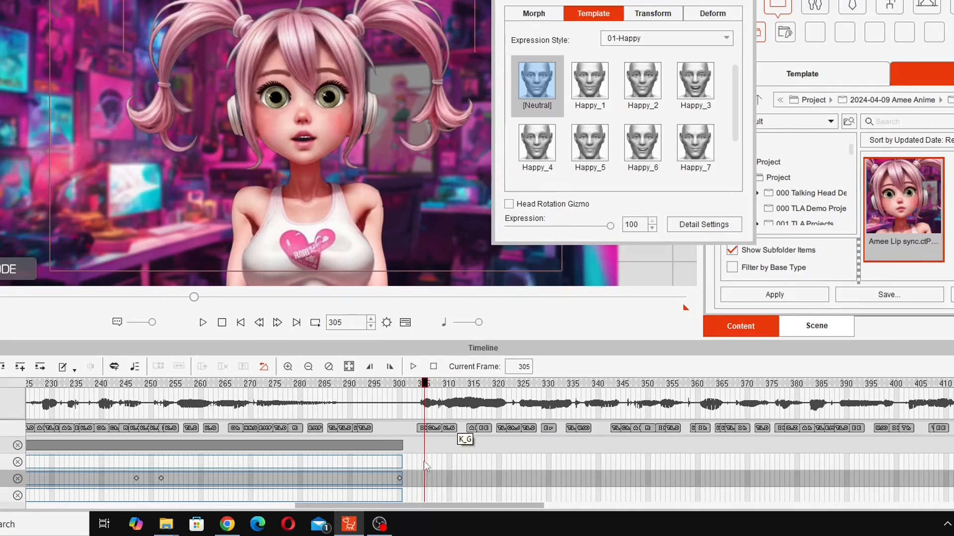
mouse_move(430, 386)
left_mouse_down()
mouse_move(380, 385)
mouse_move(423, 385)
left_mouse_up()
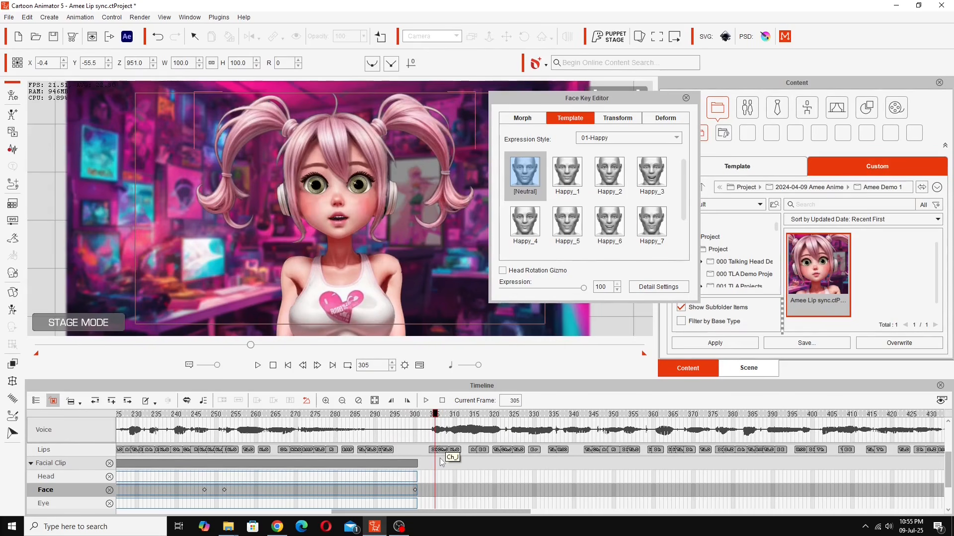
left_click_drag(436, 415, 440, 417)
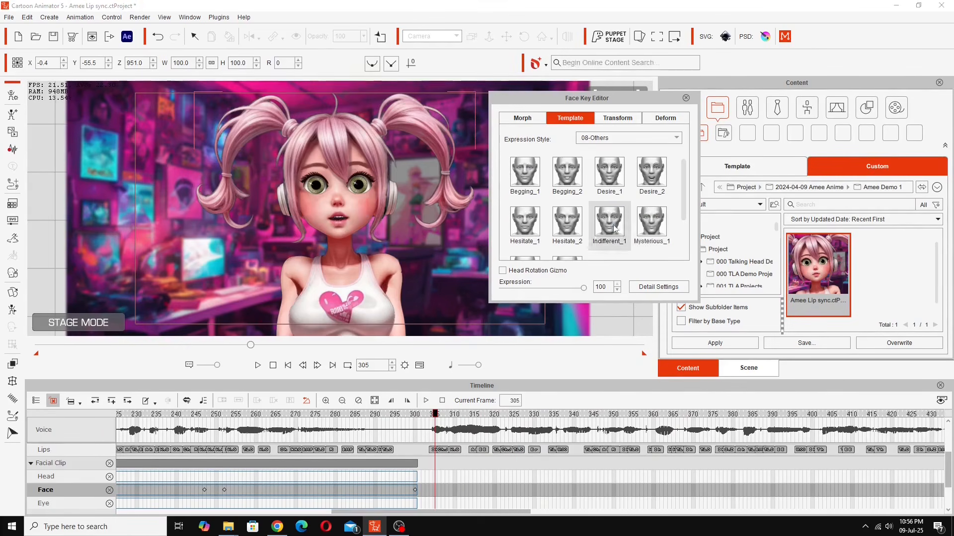
left_click(695, 144)
left_click(514, 384)
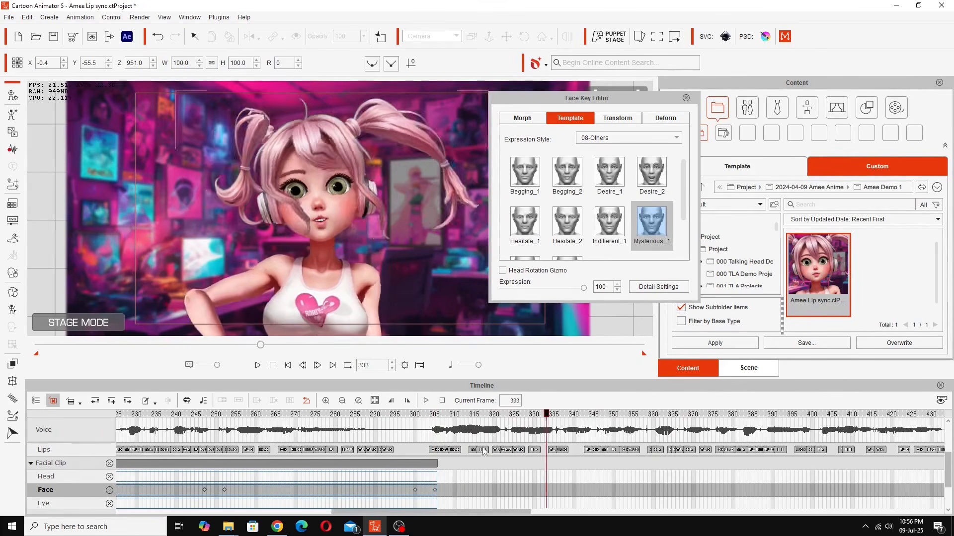
- Add further keys at frames 323, 333 and 376 using Happy_2, extending the clip to frame 866
left_click(694, 144)
left_click(563, 383)
left_click(667, 38)
left_click(646, 52)
left_click(643, 80)
left_click(881, 384)
left_click(643, 81)
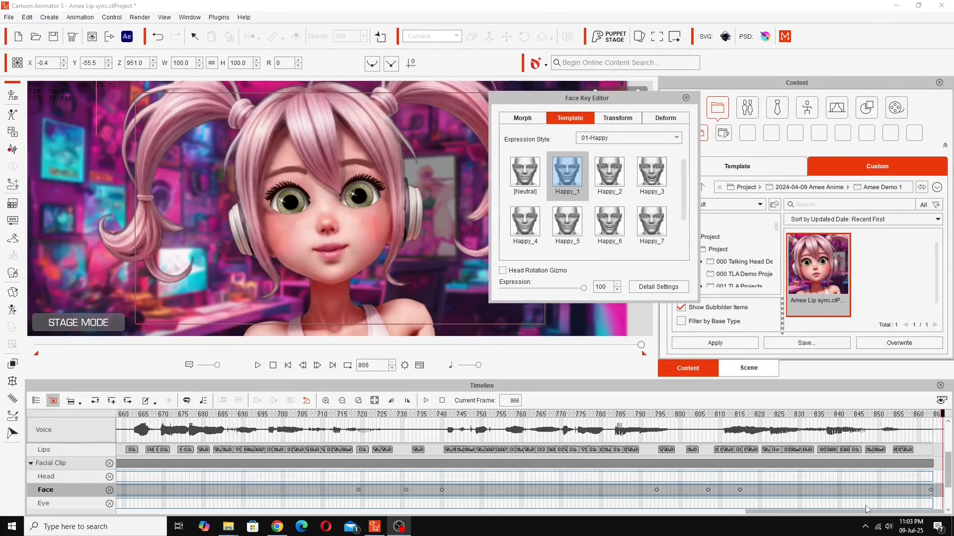
left_click_drag(836, 515, 488, 514)
- Rewind to frame 0, close the Face Key Editor, and play the lip-sync through frame 866
left_click(288, 366)
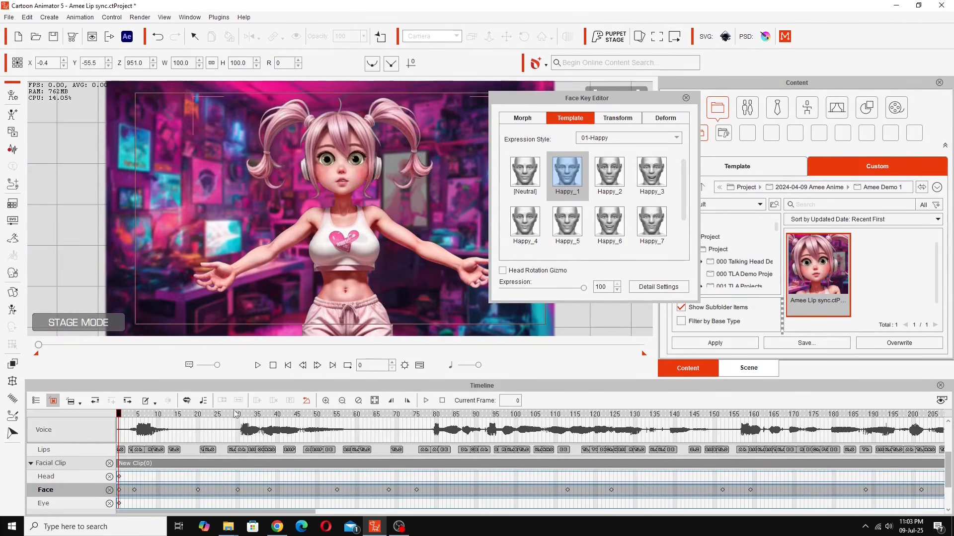
left_click(420, 366)
left_click(686, 98)
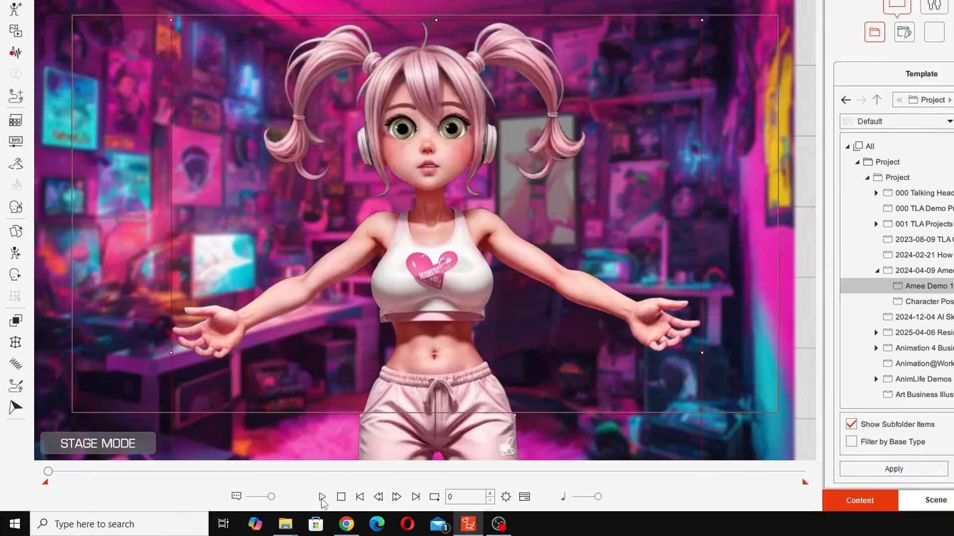
left_click(258, 504)
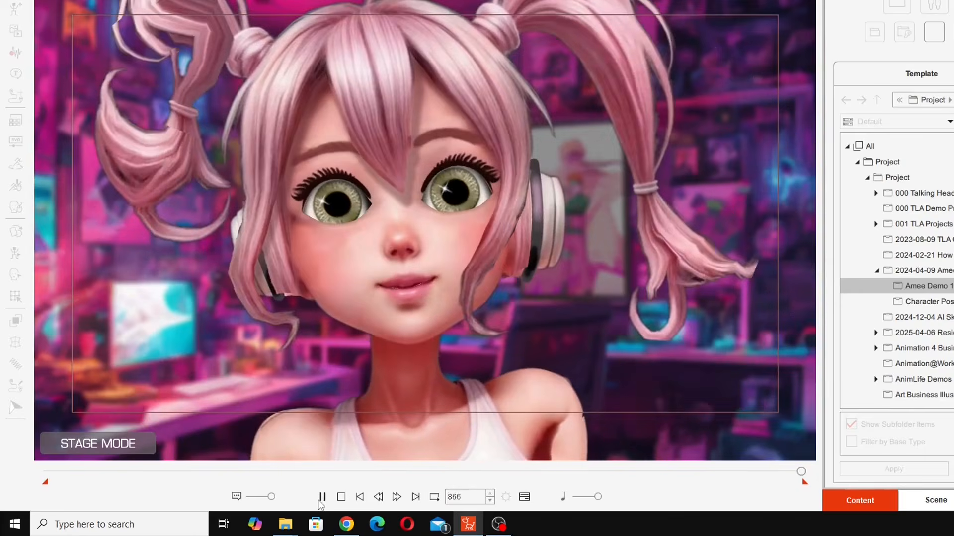
left_click(322, 499)
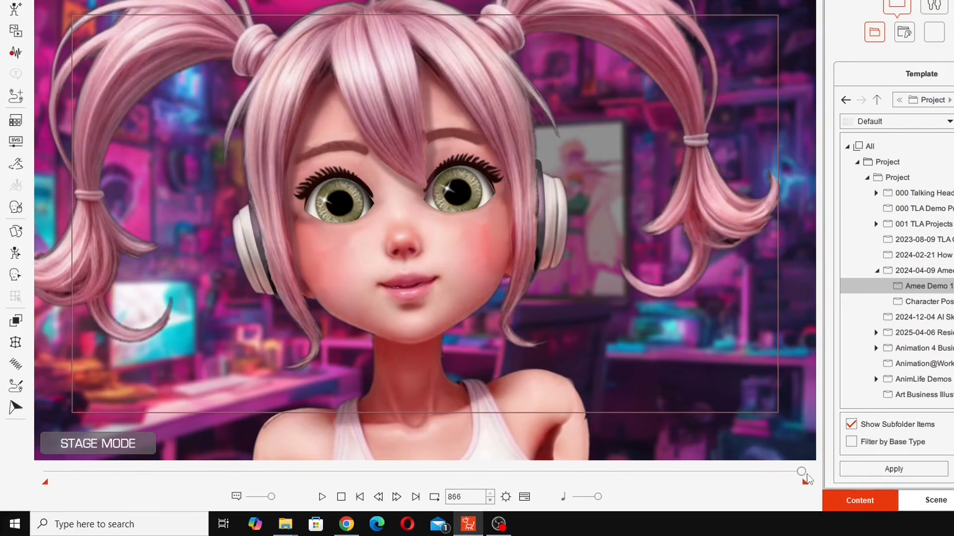
- Scrub back from frame 866 past frame 668 to frame 0, reviewing the final expressions
left_click_drag(802, 474, 651, 465)
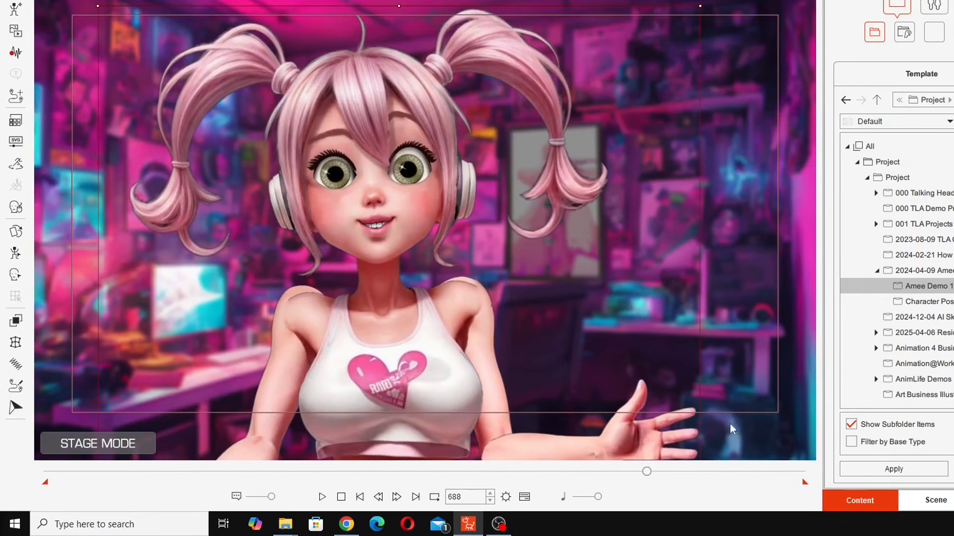
left_click_drag(647, 473, 34, 490)
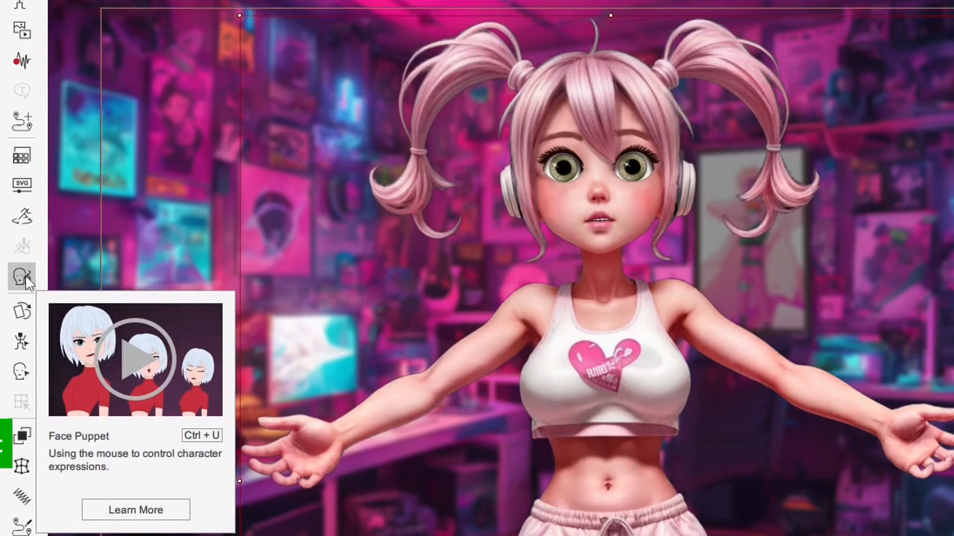
- Open and close Face Puppet, then overwrite the saved Amee Lip sync item and confirm
left_click(23, 276)
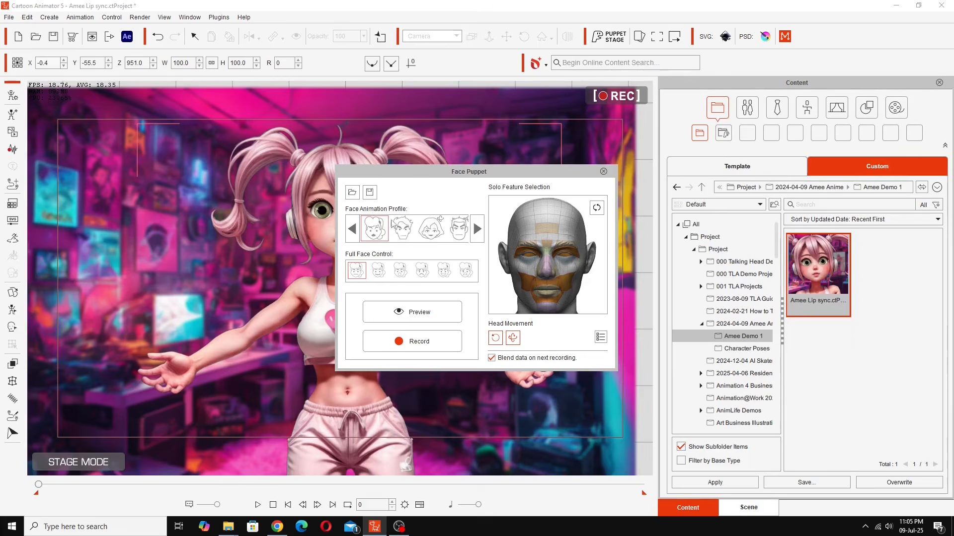
left_click(603, 172)
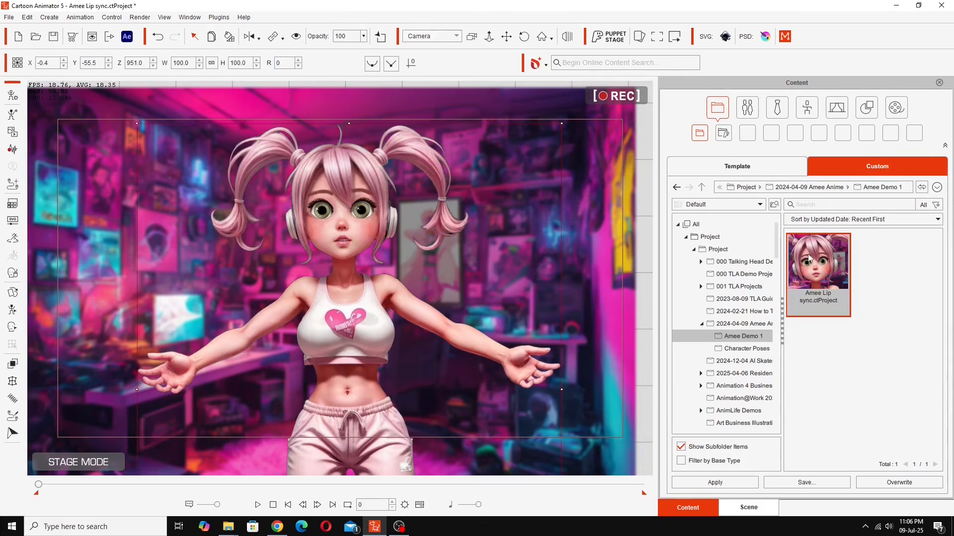
left_click(877, 485)
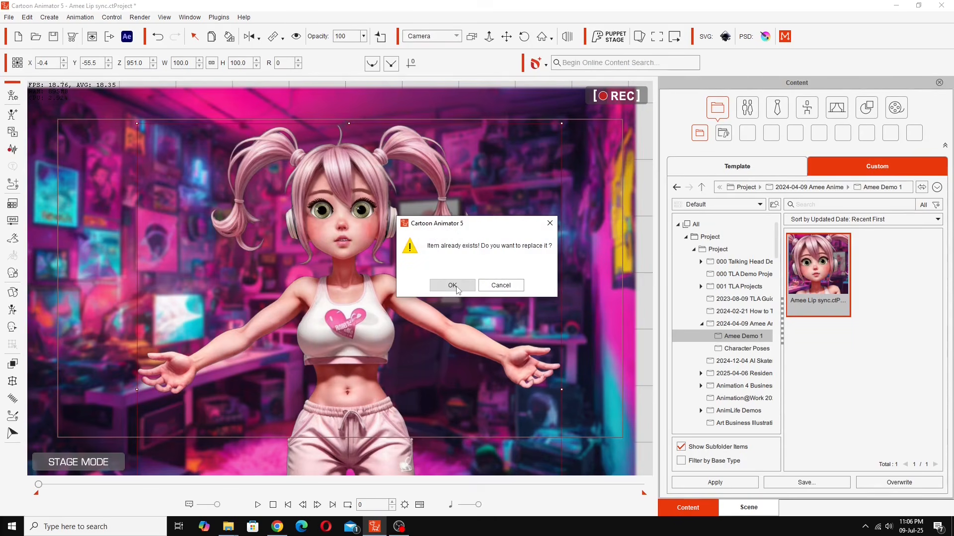
left_click(452, 285)
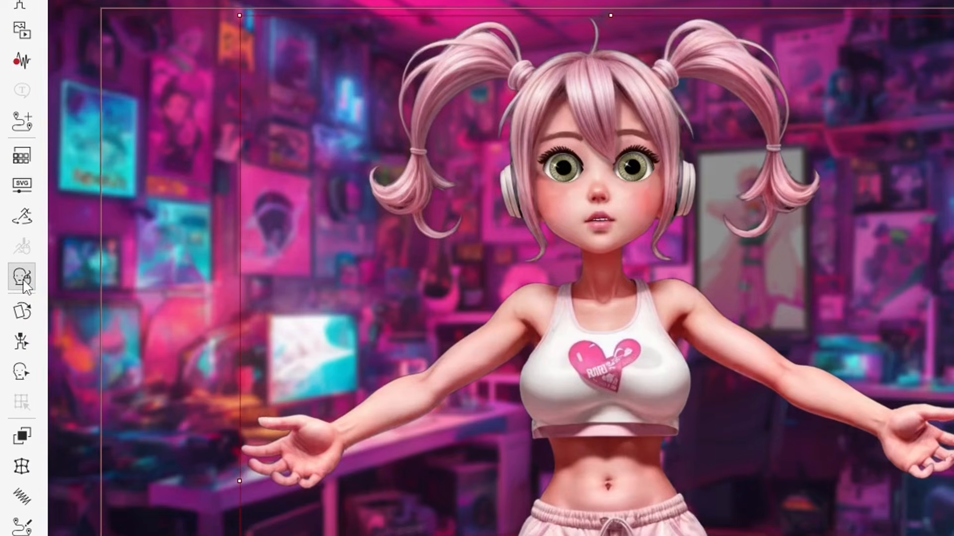
- Open Face Puppet, shift it right, compare the full-face presets, then reselect the first for preview
left_click(23, 281)
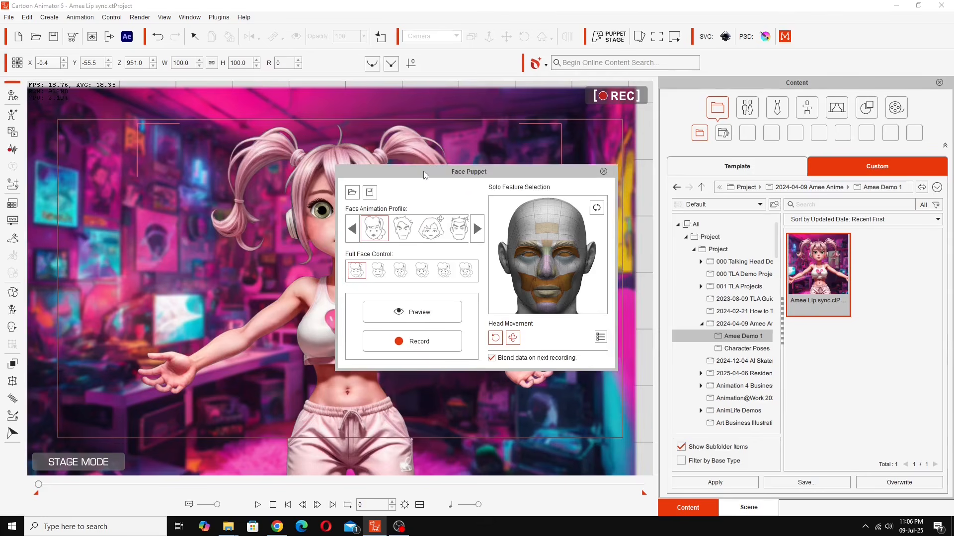
left_click_drag(406, 140, 546, 142)
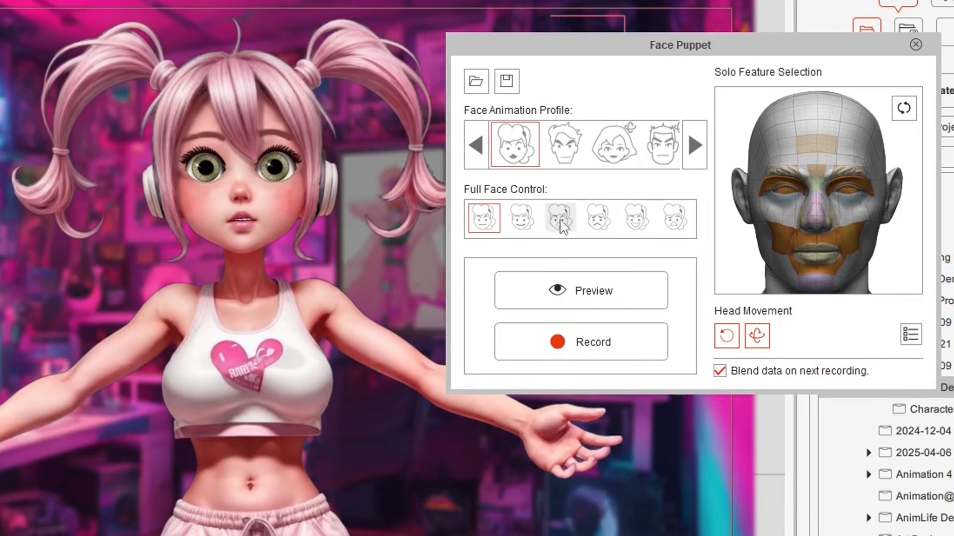
left_click(522, 220)
left_click(561, 229)
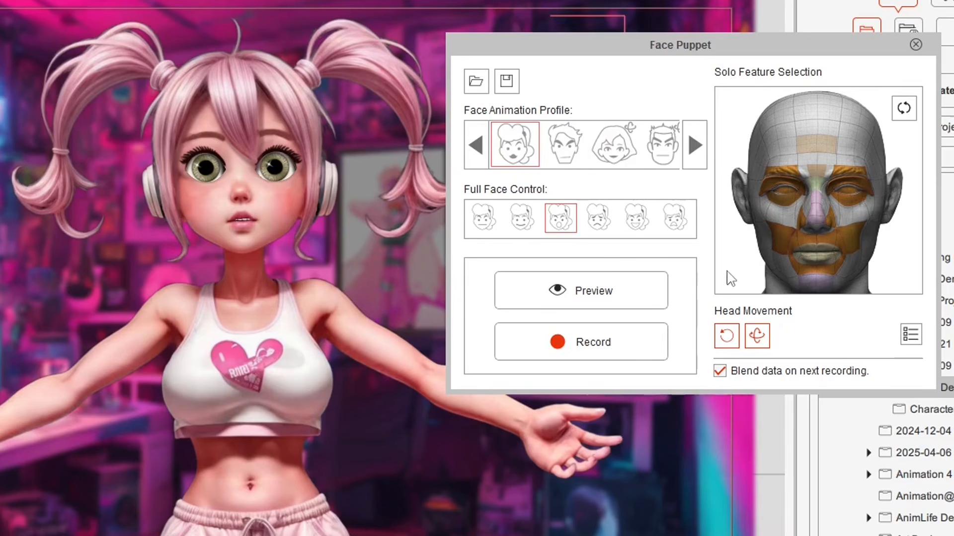
left_click(480, 219)
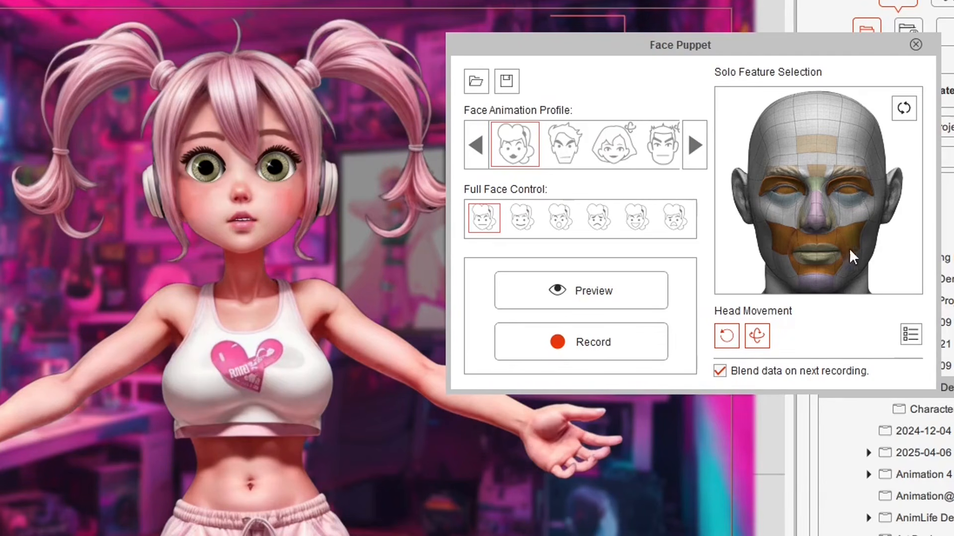
left_click(581, 287)
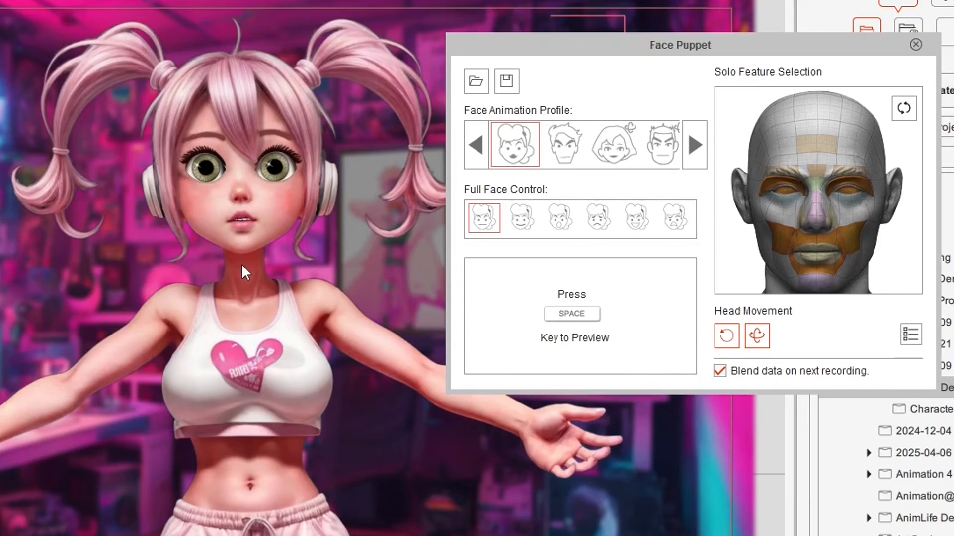
- Run and stop a live Face Puppet preview of the girl's face, then rewind to frame 0
key("space")
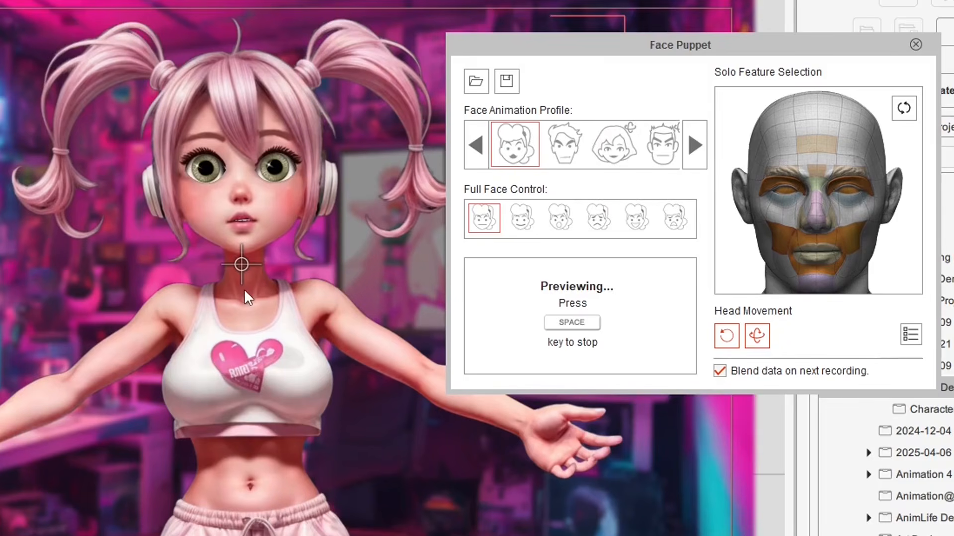
key("space")
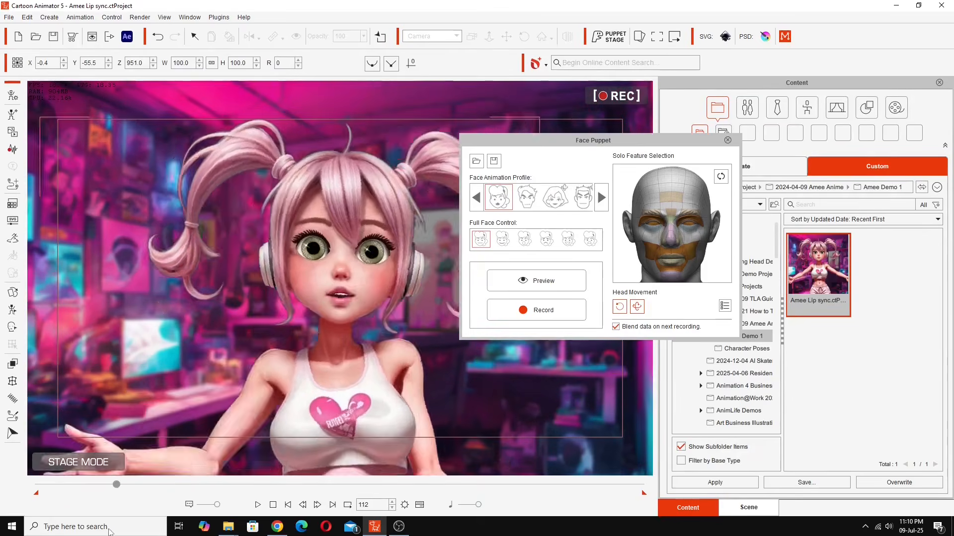
left_click_drag(111, 533, 14, 533)
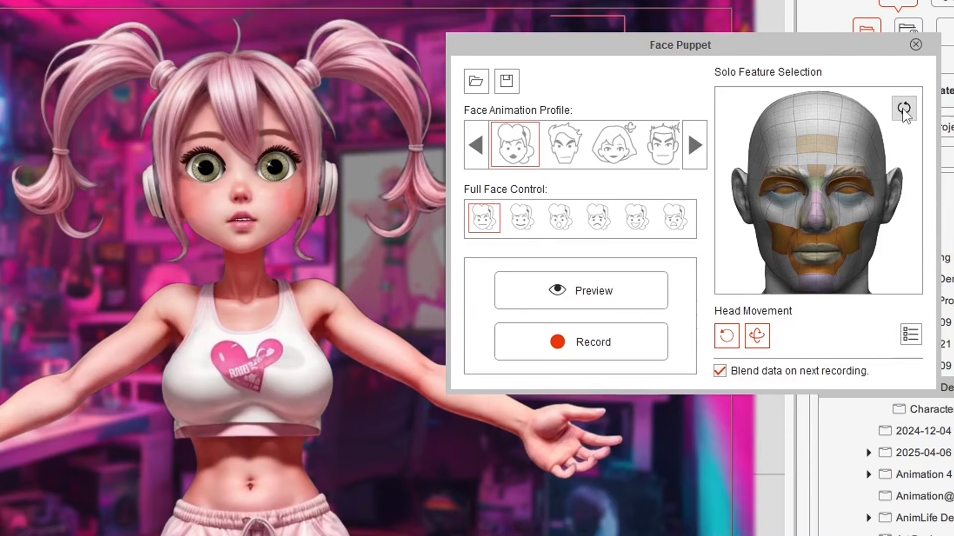
- Reset the Solo Feature Selection and limit Face Puppet to both eyes
left_click(903, 110)
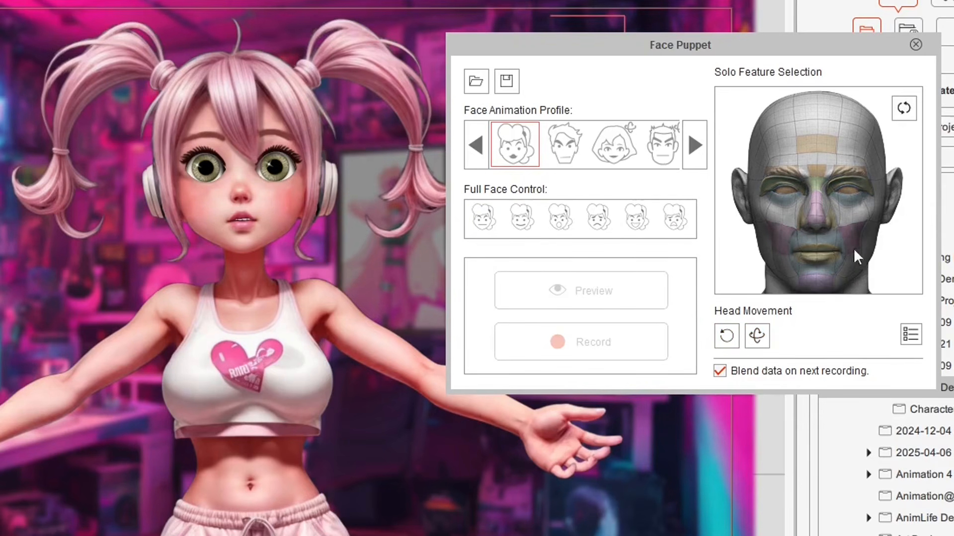
left_click(784, 189)
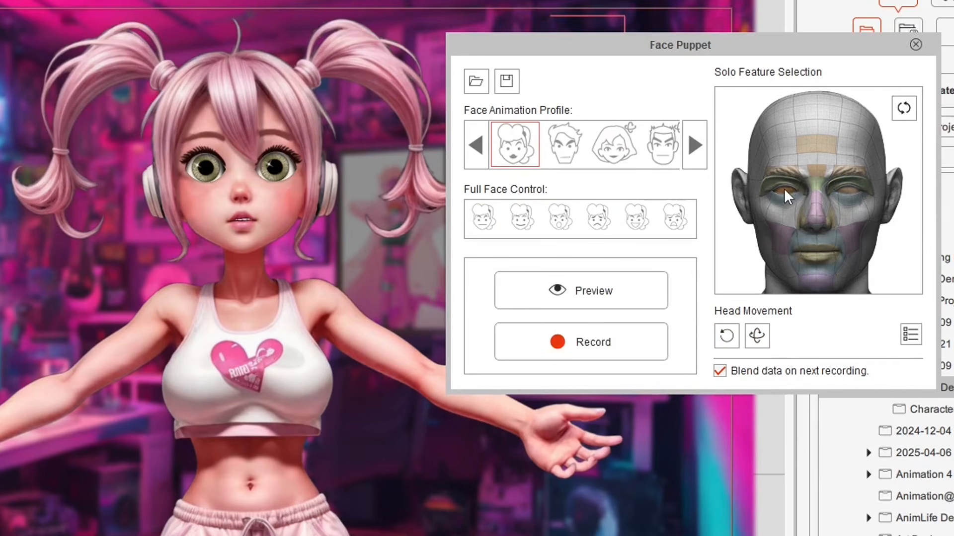
left_click(846, 187)
left_click(775, 185)
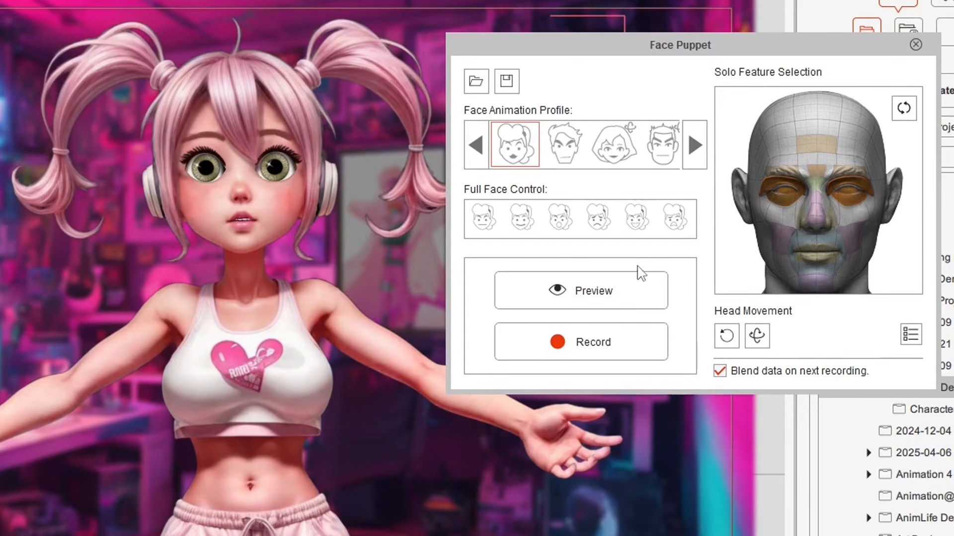
- Start a live eye-only preview and make the girl close her eyes
left_click(564, 298)
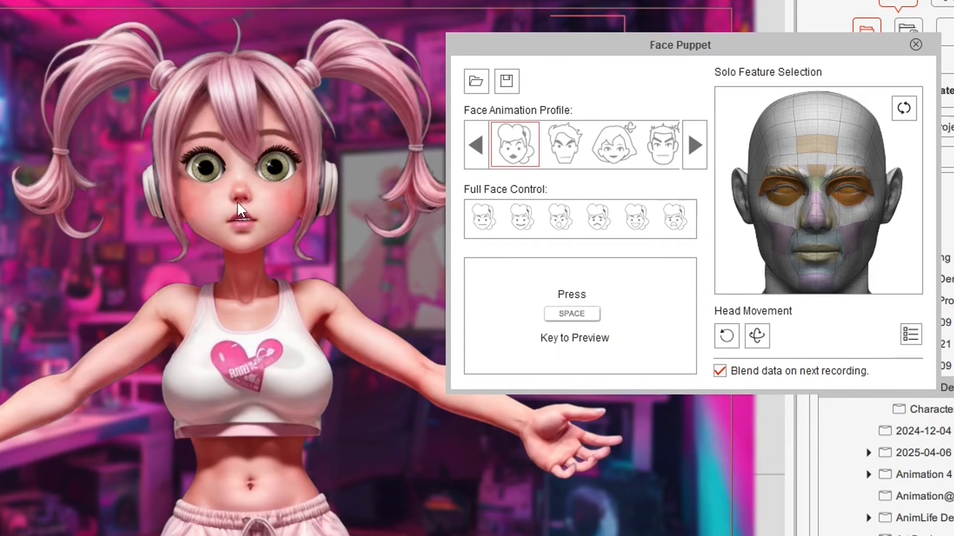
key("space")
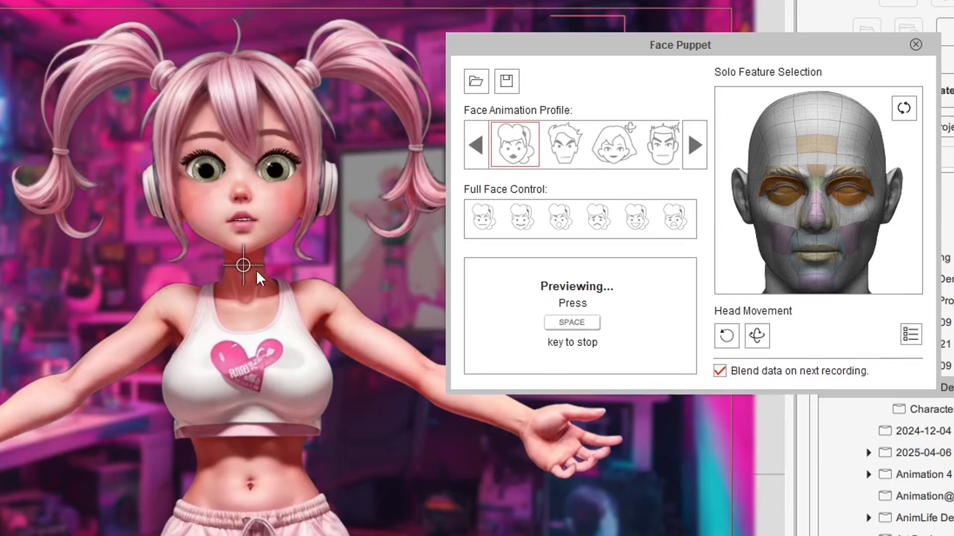
left_click(257, 256)
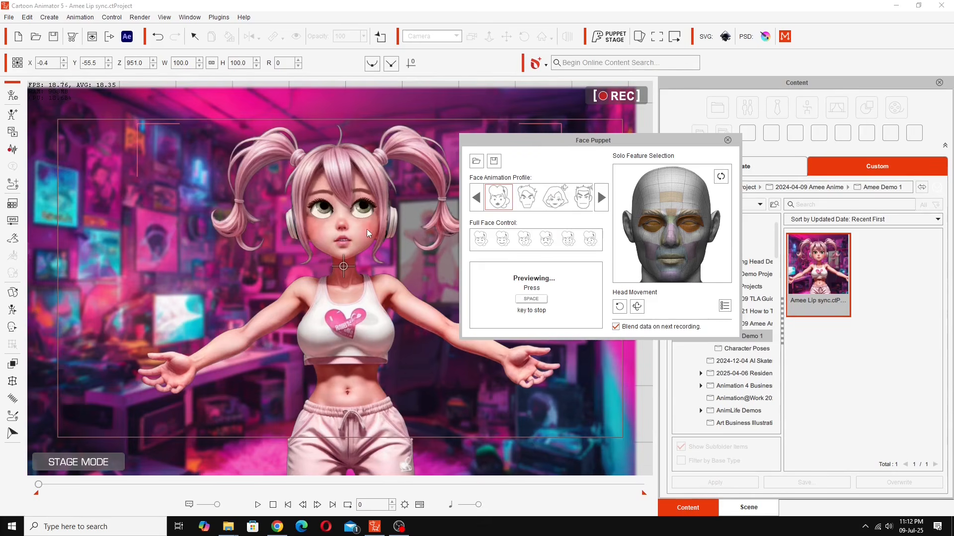
- Stop the eye preview and drag the Face Puppet window right over the Content panel
key("space")
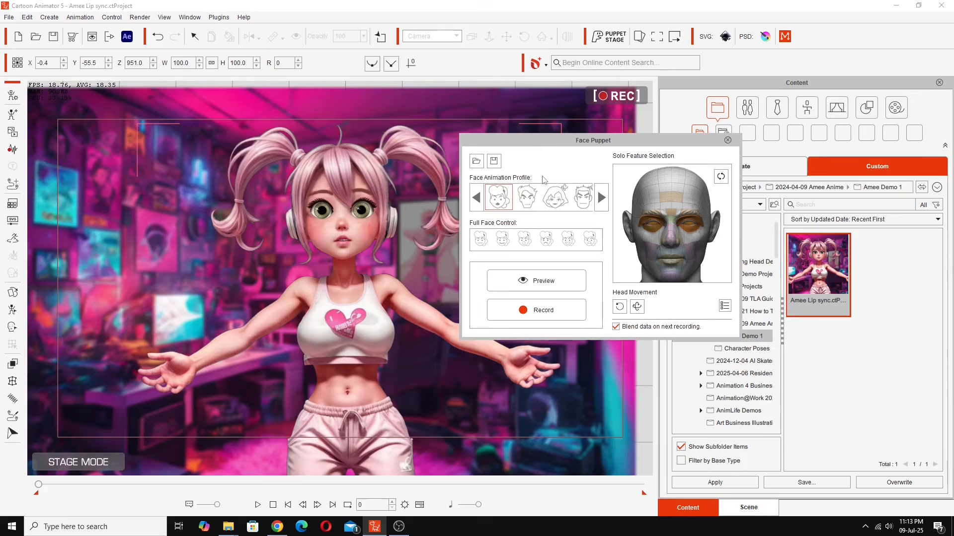
left_click_drag(548, 147, 718, 145)
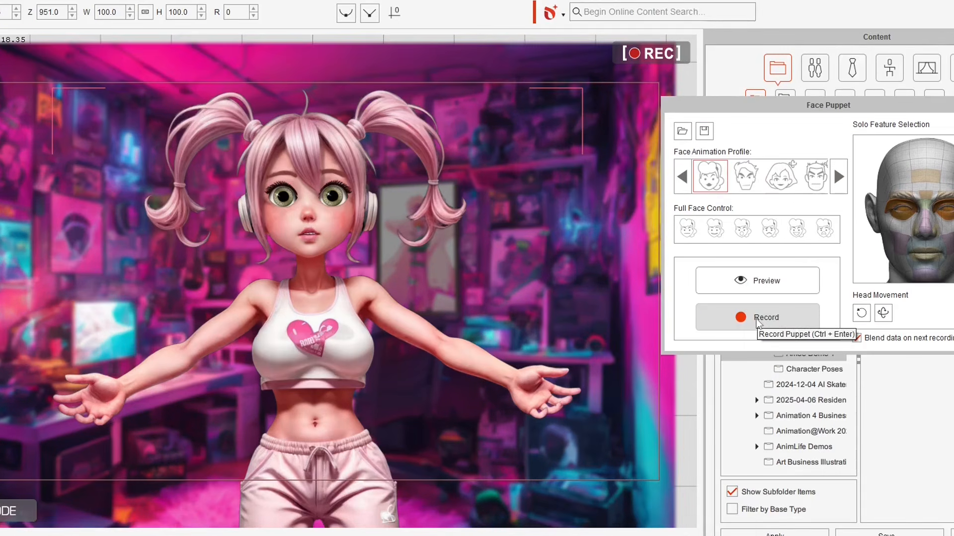
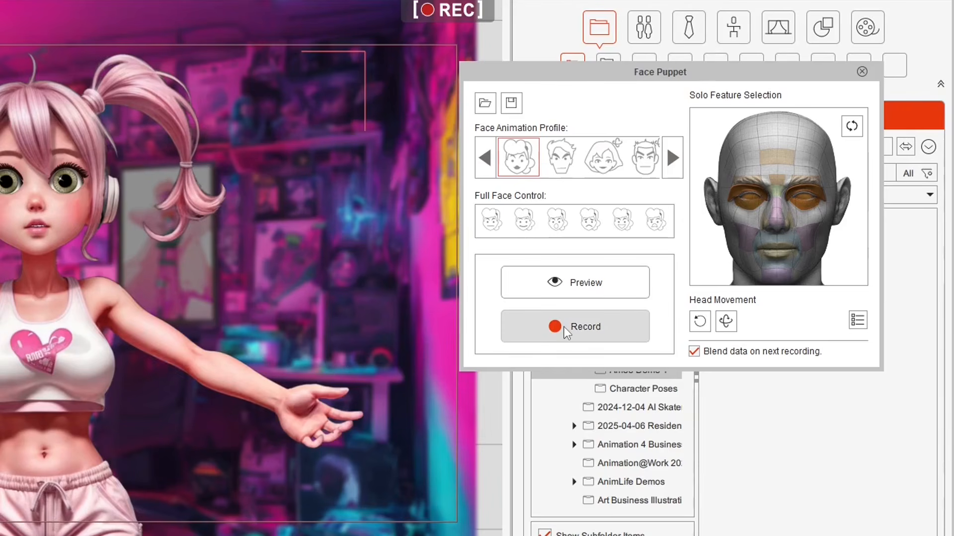
- Arm Face Puppet recording so it shows 'Press SPACE Key to Record'
left_click(695, 311)
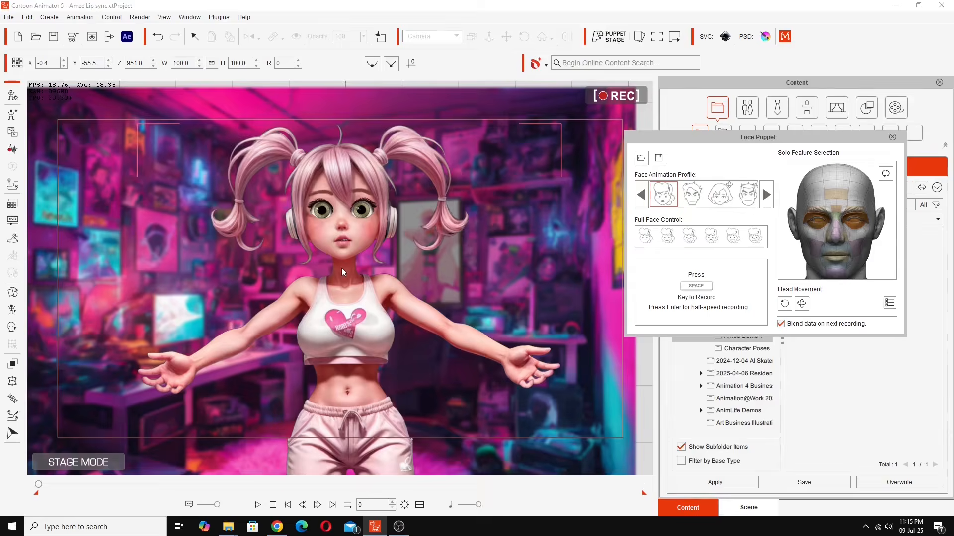
- Capture a head and eye puppet take to about frame 866, then stop and rewind to frame 0
key("space")
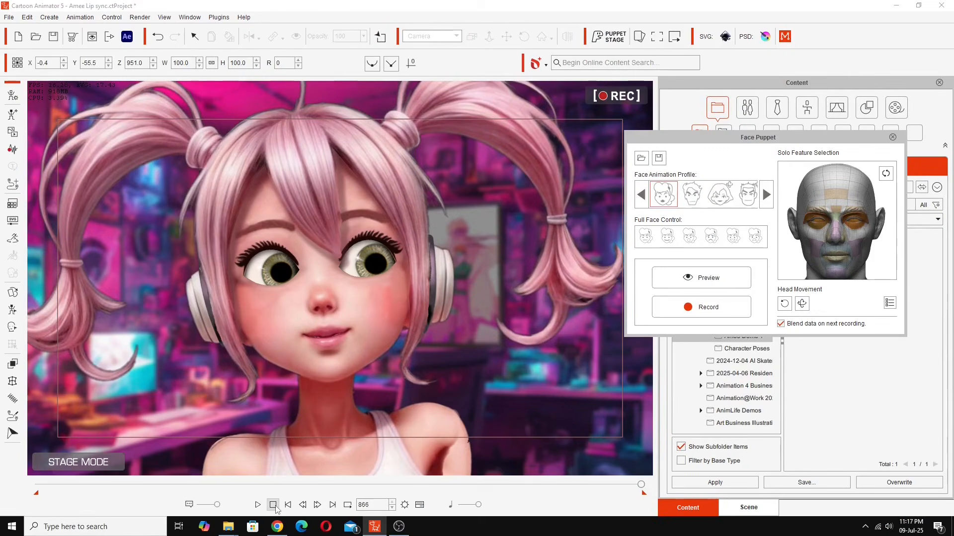
left_click(273, 505)
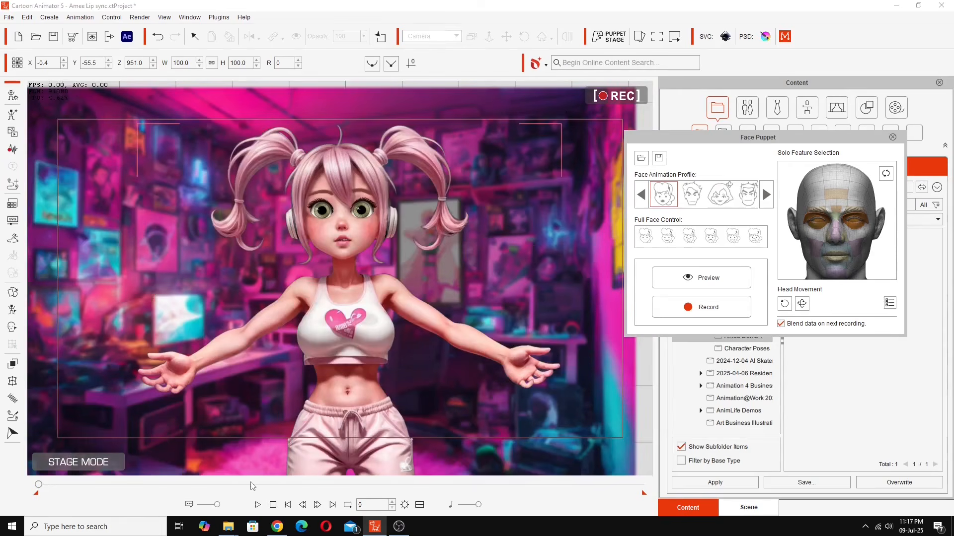
left_click(257, 504)
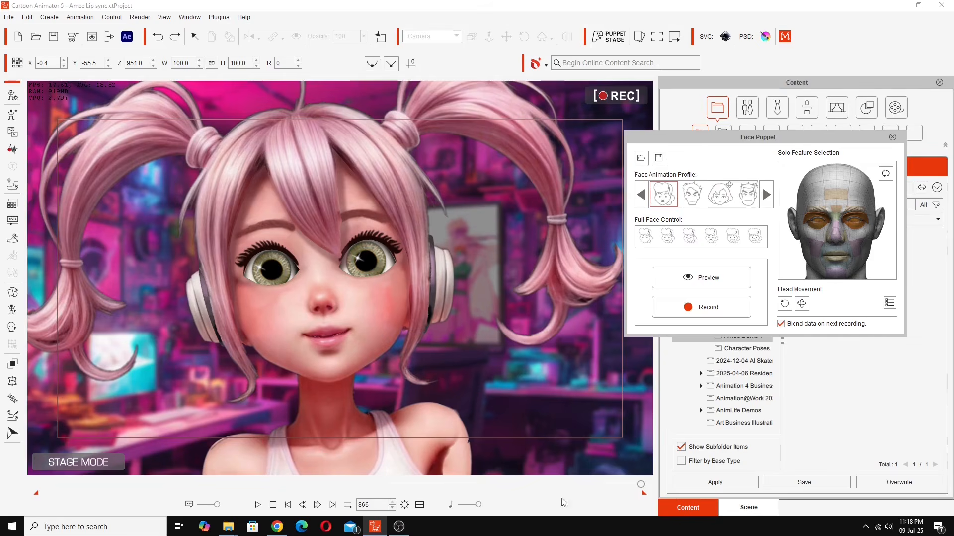
left_click(550, 484)
left_click_drag(547, 476, 26, 478)
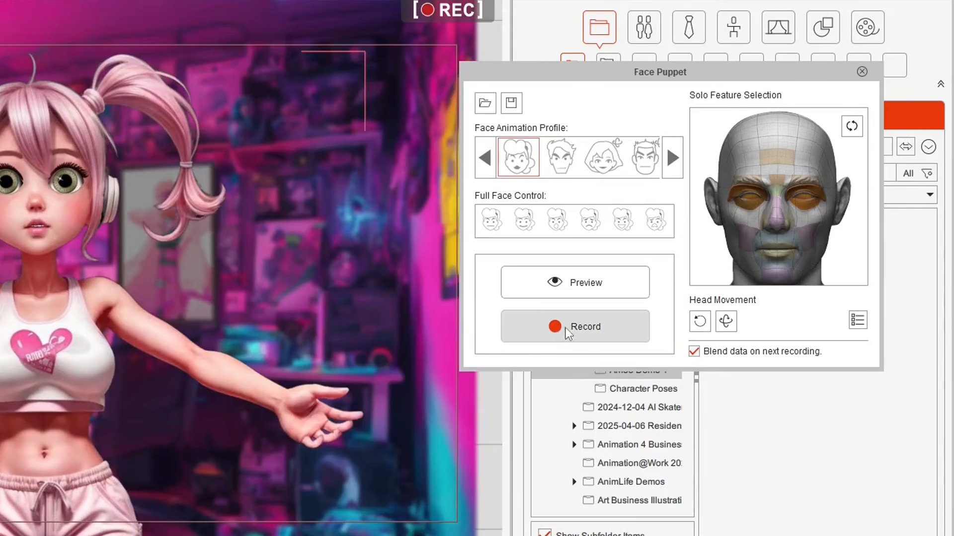
- Record a second blended puppet take of head turns, eye movement and blinks, then play it back
left_click(571, 328)
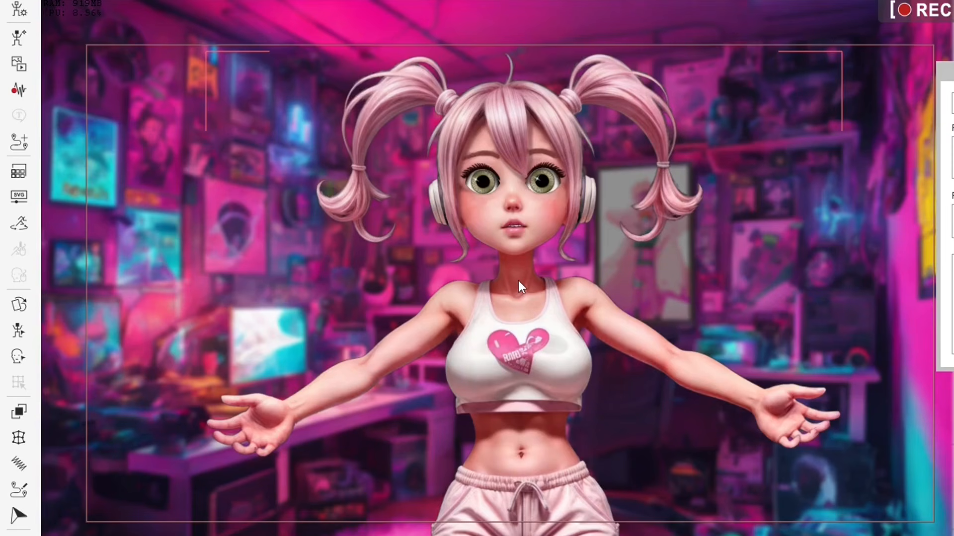
key("space")
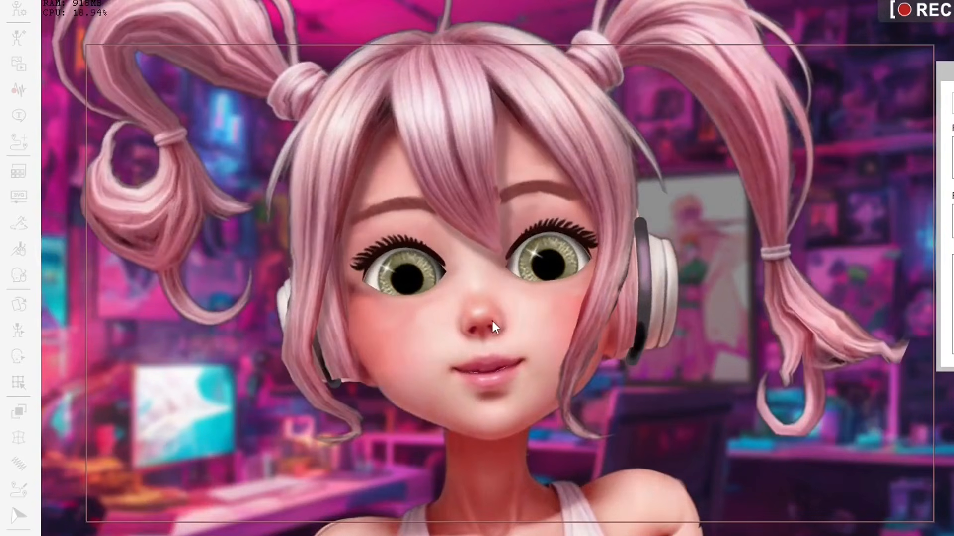
key("space")
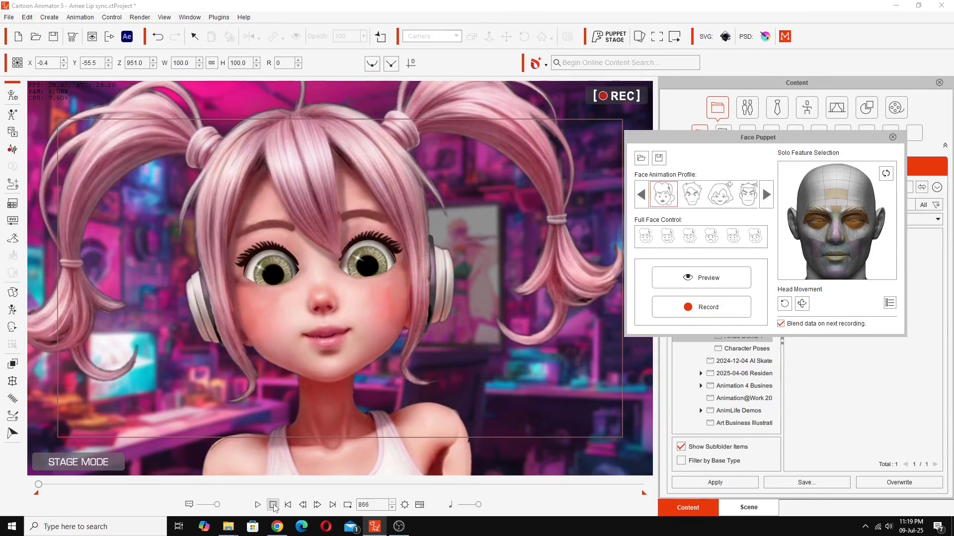
left_click(258, 504)
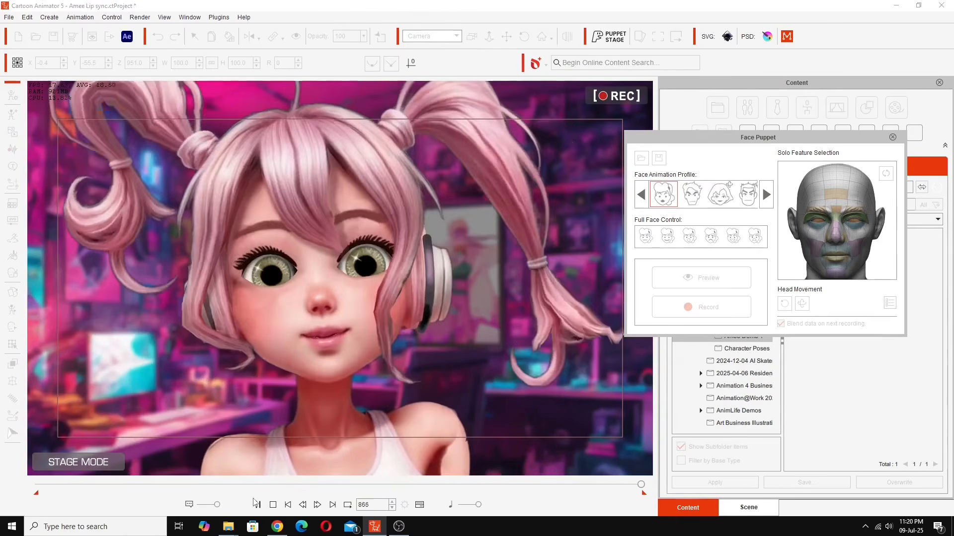
- Pause playback at the last frame and reset the animation to frame 0
left_click(255, 502)
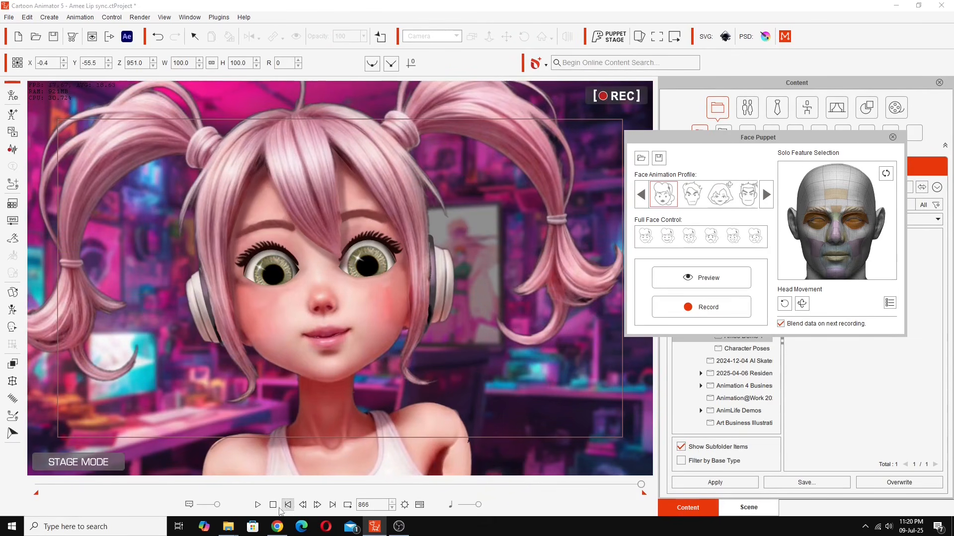
left_click(273, 506)
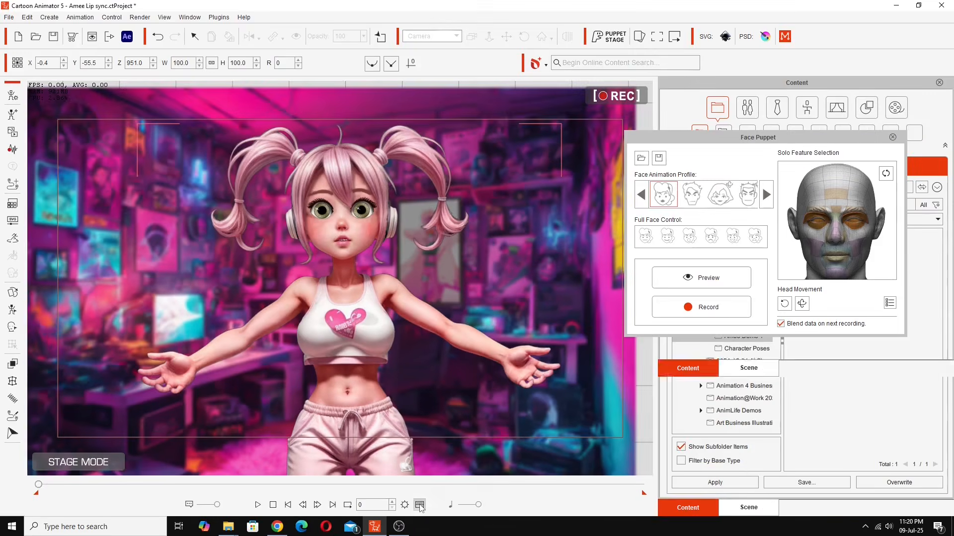
- Show the timeline with the Voice, Lips and puppet-keyed Head, Face and Eye tracks
left_click(524, 497)
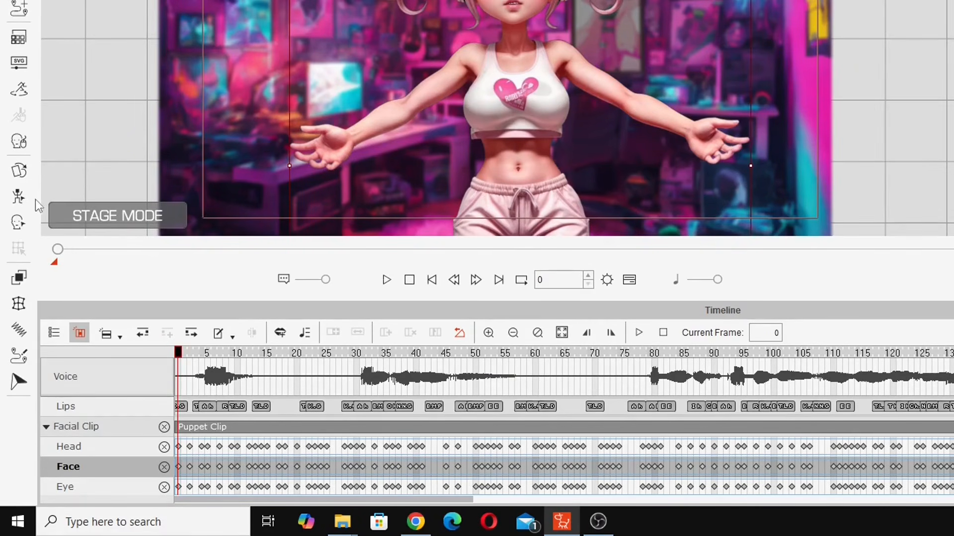
left_click(18, 221)
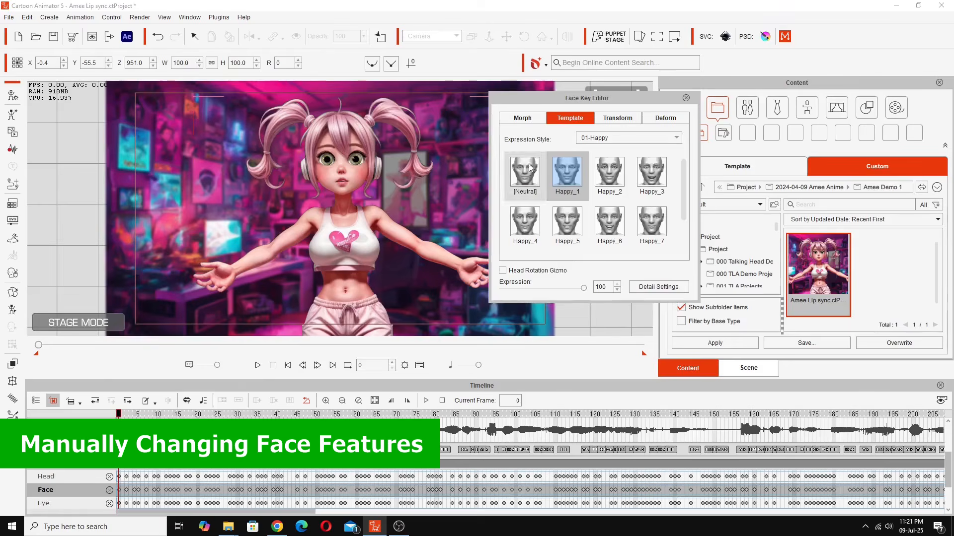
- In the Morph tab, select both eyebrows and test closing the eyes and shifting the gaze
left_click(521, 118)
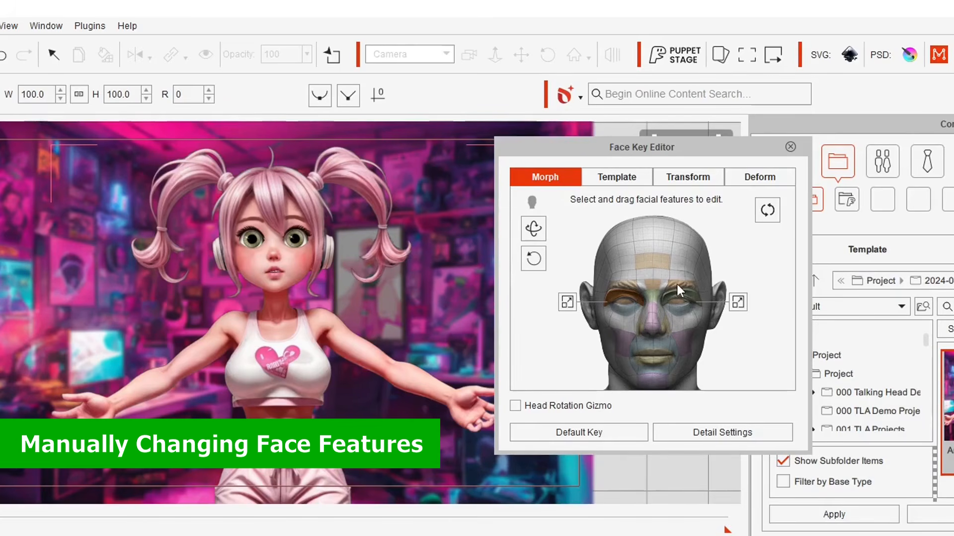
left_click(677, 293)
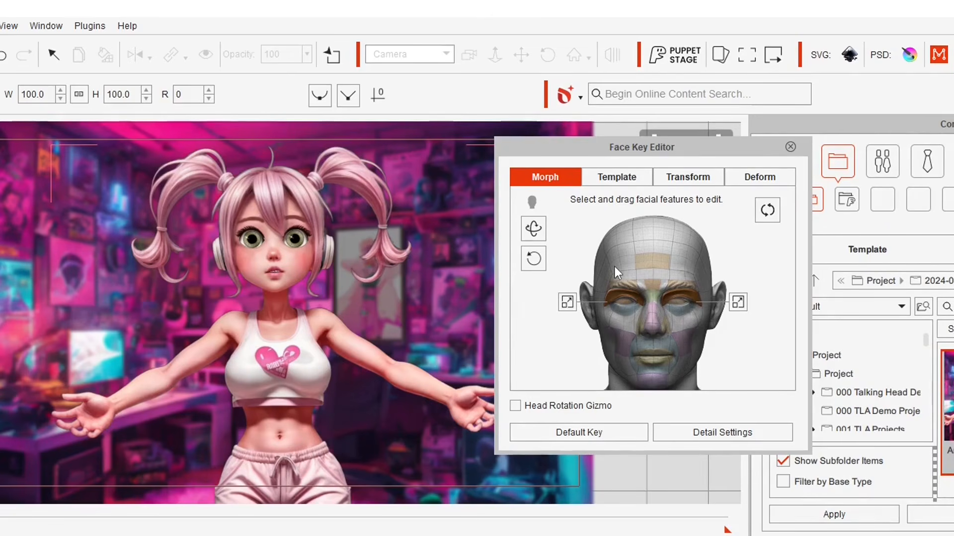
left_click_drag(613, 276, 650, 241)
left_click_drag(627, 321, 613, 252)
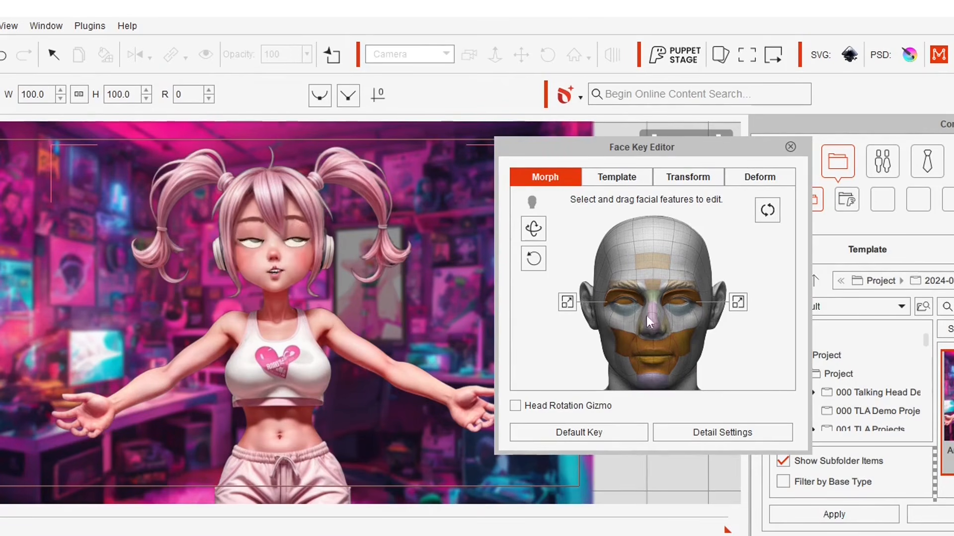
- Try closing and widening the eyelids, restore the Default Key, and scrub forward through the animation
left_click(566, 303)
left_click_drag(621, 299, 627, 244)
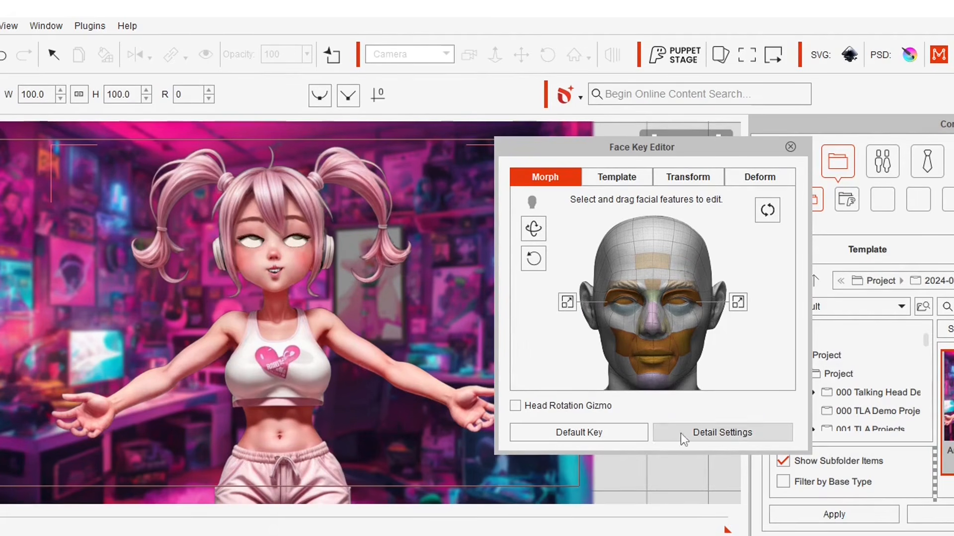
left_click(595, 438)
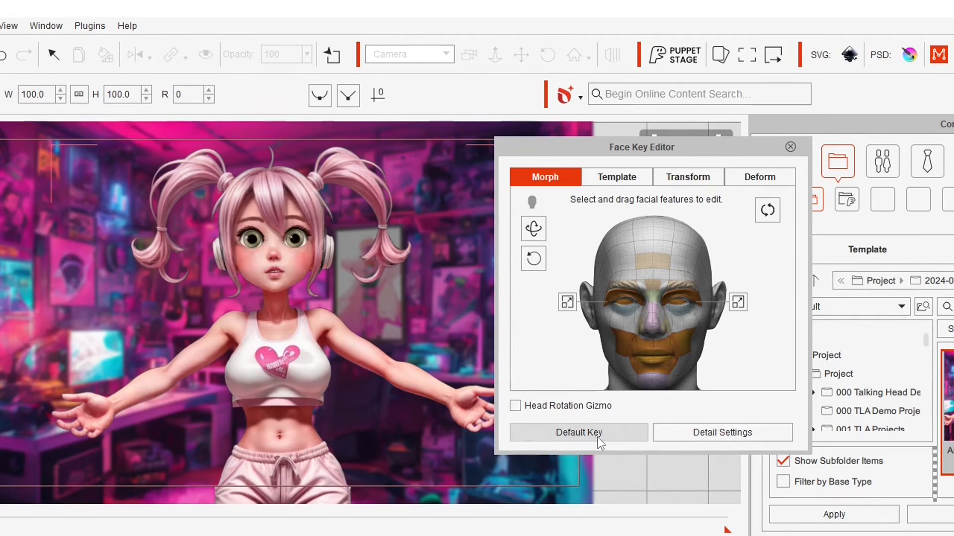
left_click_drag(140, 415, 535, 503)
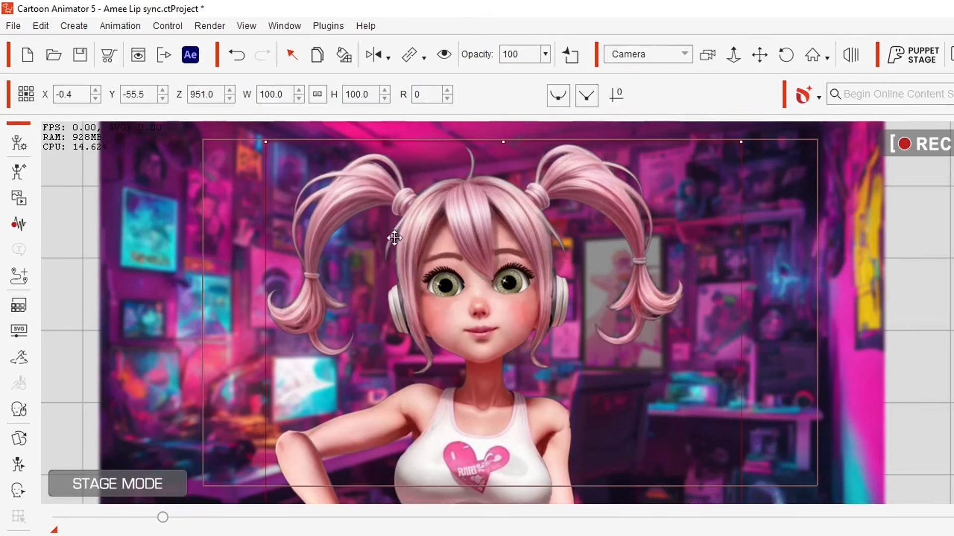
- Jump the playhead back to frame 0 with Home
key("Home")
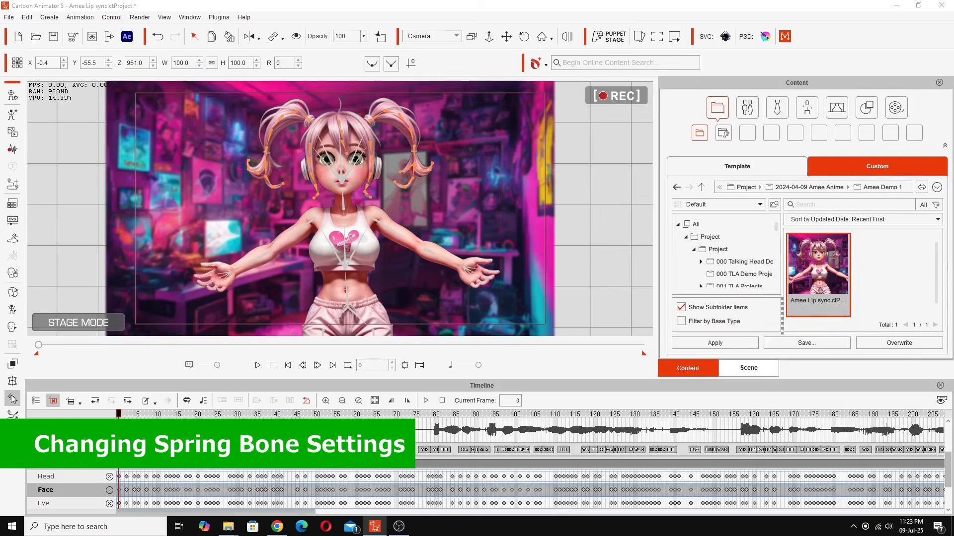
- Make the pigtail spring bones stiff, with 5-degree clockwise and counterclockwise limits, and close the Spring Editor
left_click(13, 399)
left_click_drag(842, 235, 874, 270)
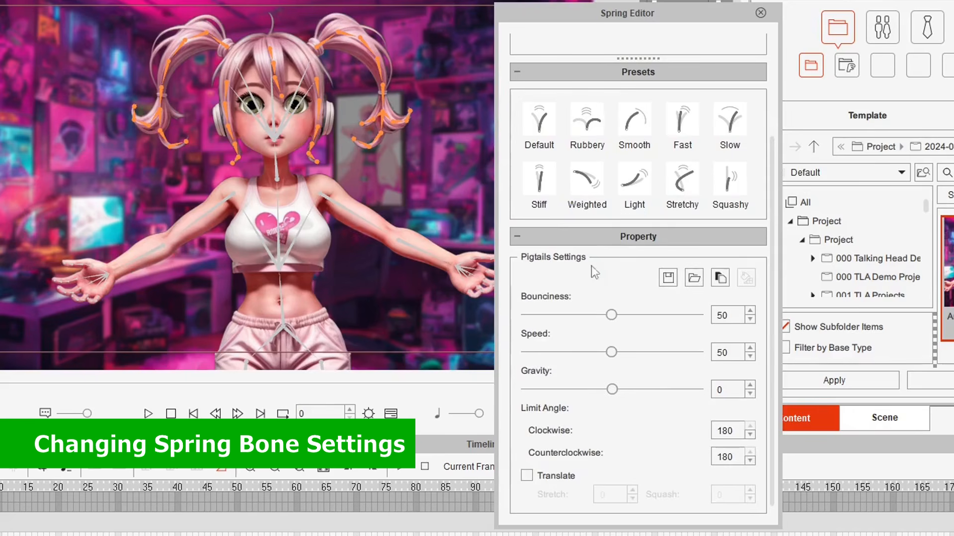
left_click(542, 183)
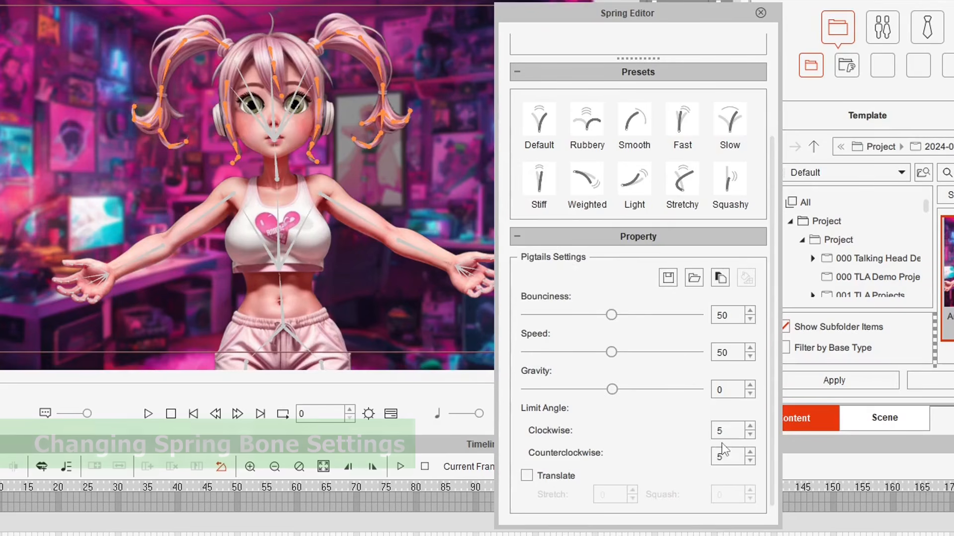
left_click(761, 13)
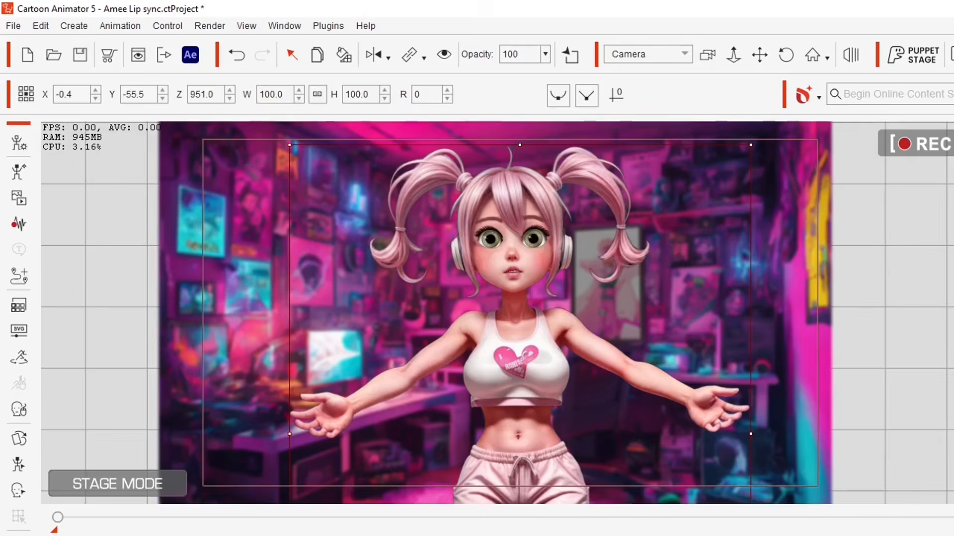
- Play the animation from the start through to frame 866
key("space")
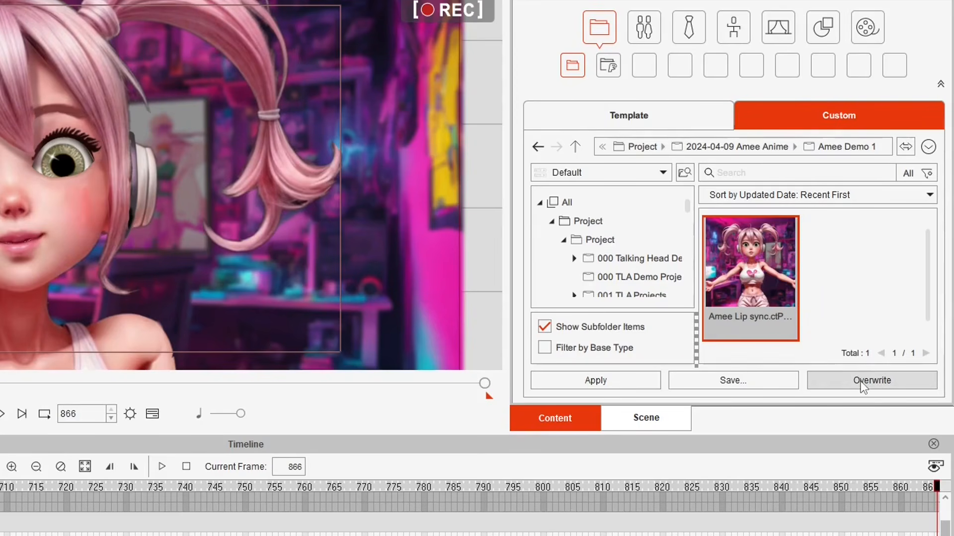
- Overwrite the Amee Lip sync entry in the Content library and confirm the replacement
left_click(861, 385)
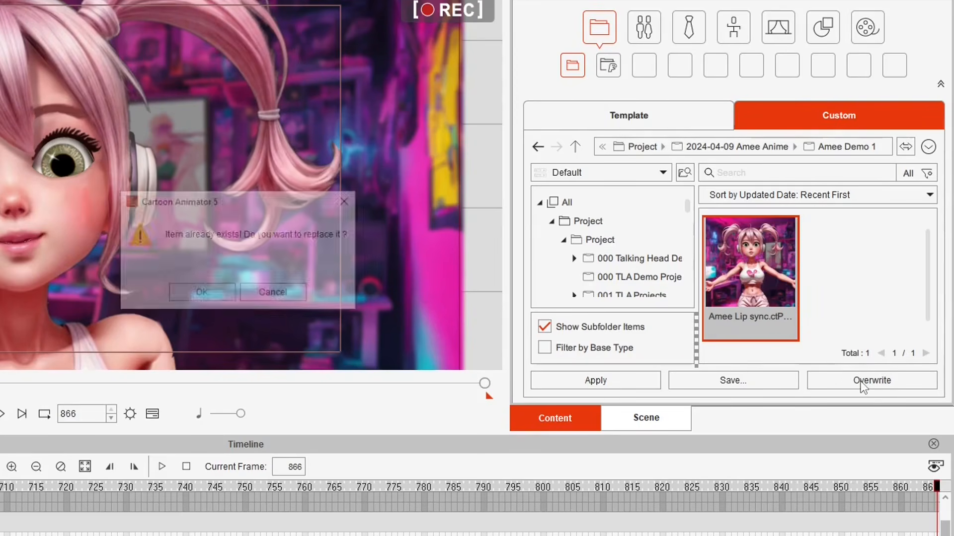
left_click(201, 294)
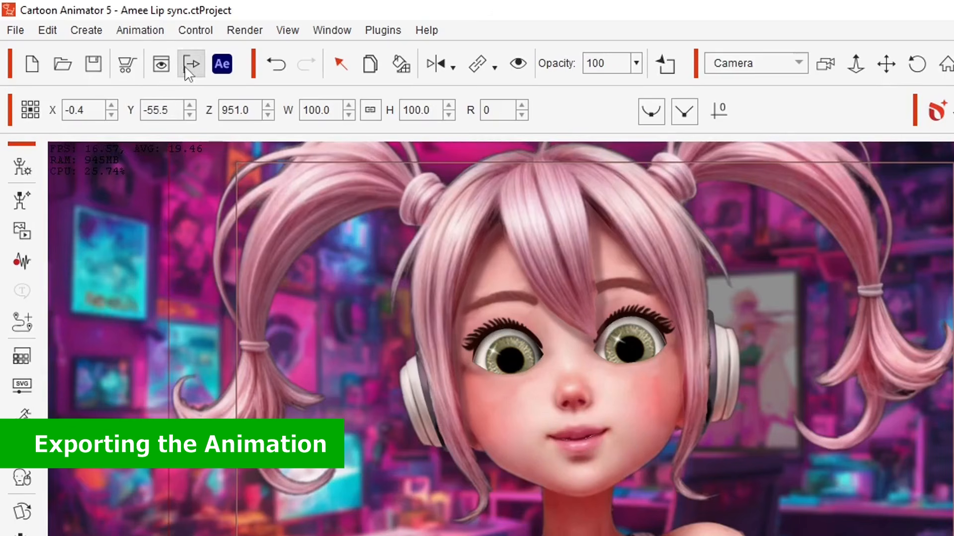
- Set the video export to MP4 format, HD 1080p (1920x1080) frame size, with Super Sampling on
left_click(190, 73)
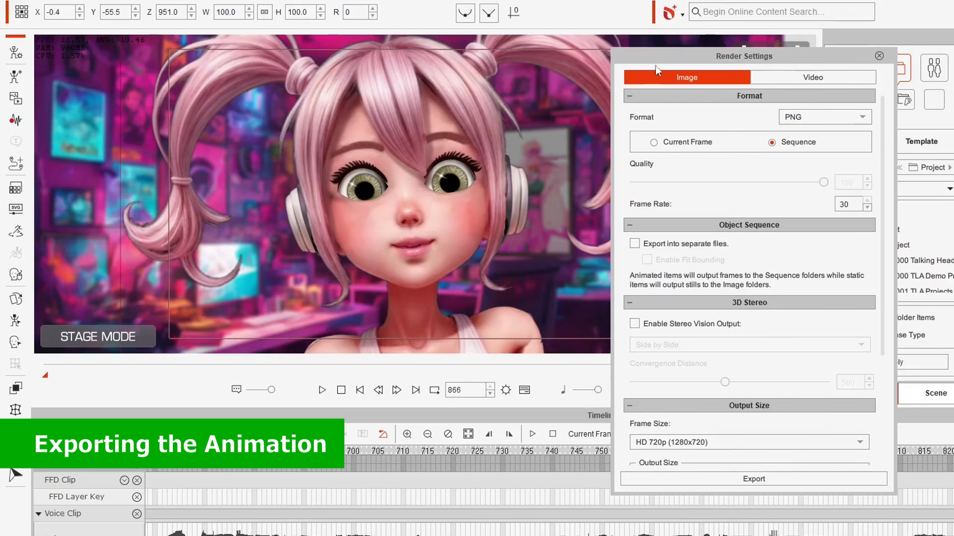
left_click(803, 82)
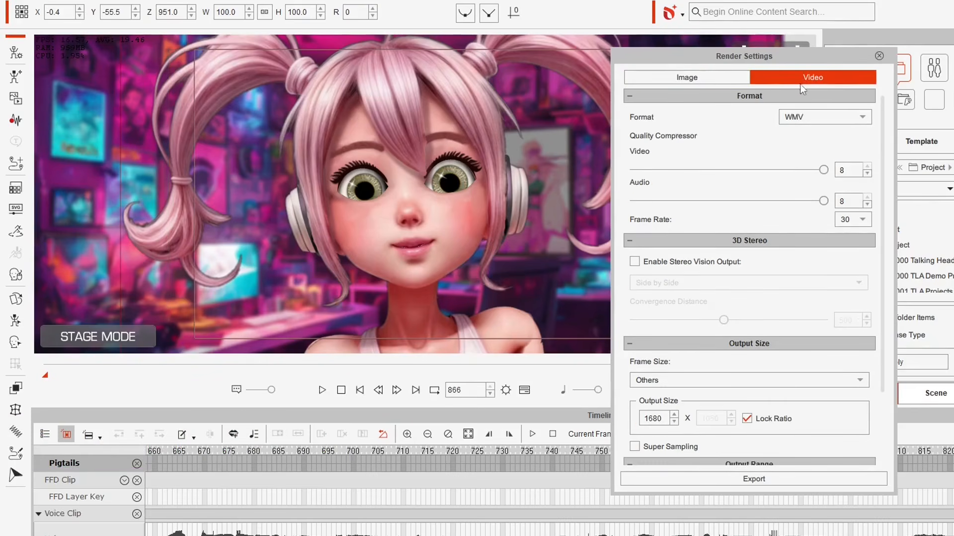
left_click(806, 117)
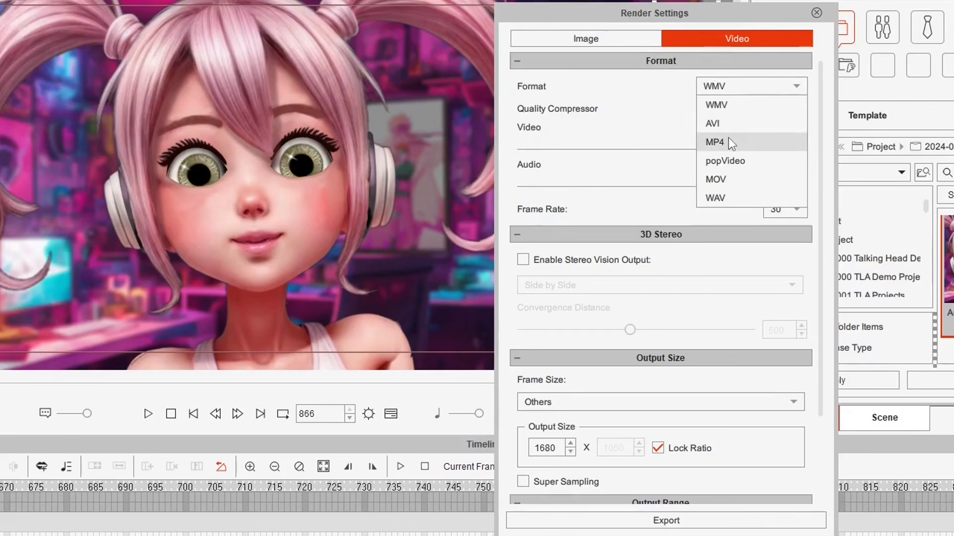
left_click(805, 164)
scroll(815, 124, "down", 3)
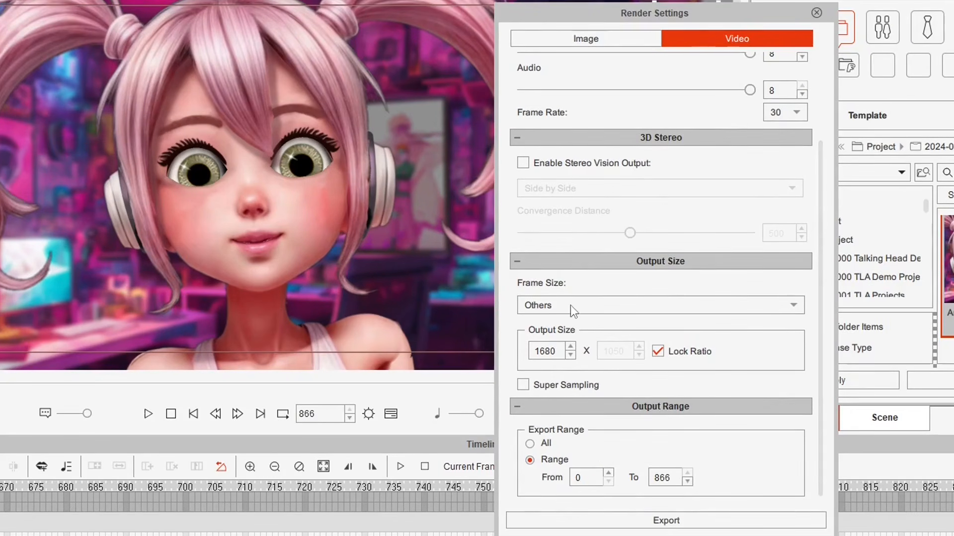
left_click(571, 311)
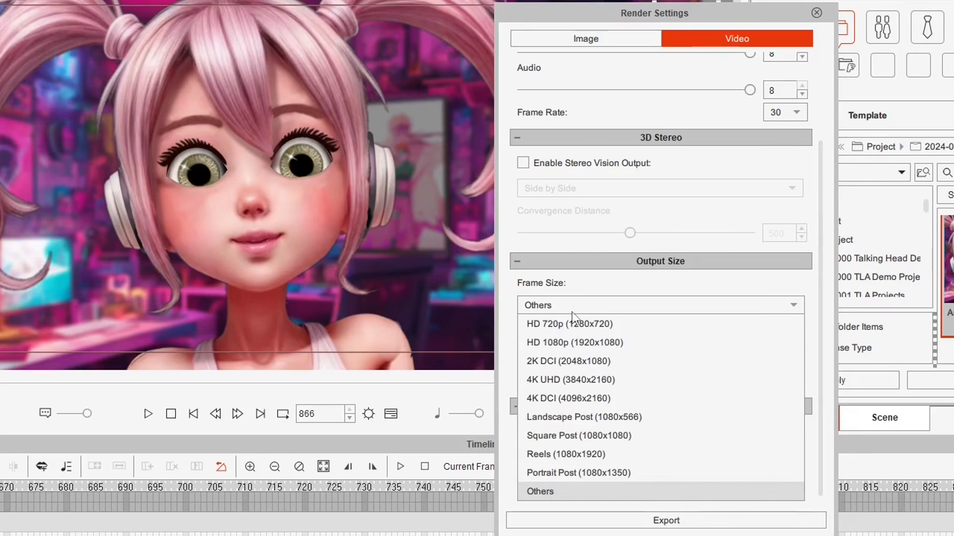
left_click(633, 342)
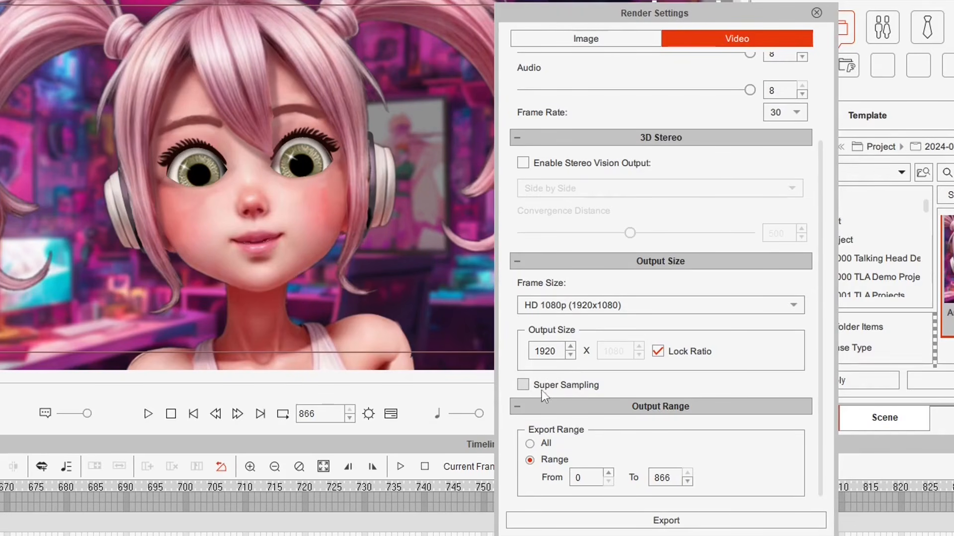
left_click(527, 386)
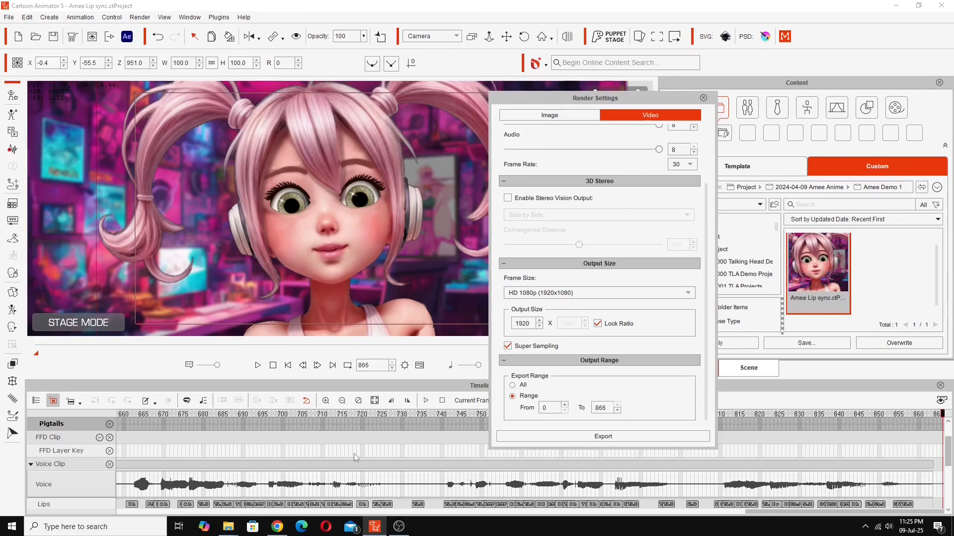
- Stop playback and make the export range start at frame 1, running to frame 866
left_click(273, 366)
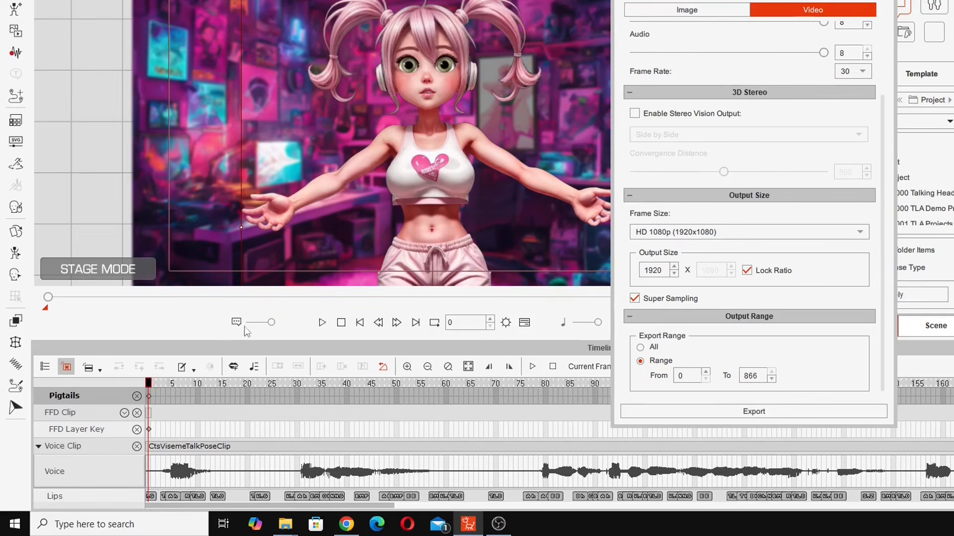
left_click(152, 387)
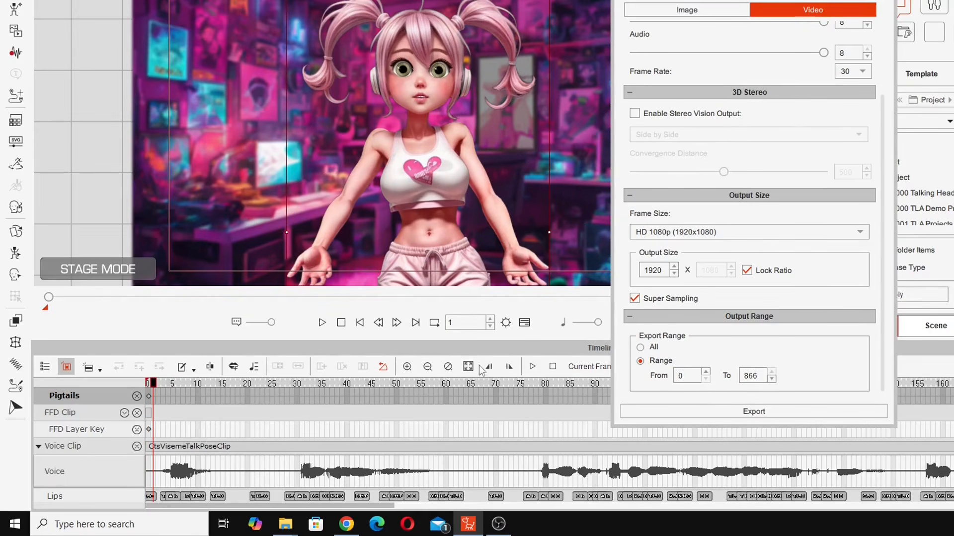
left_click(488, 369)
left_click(166, 383)
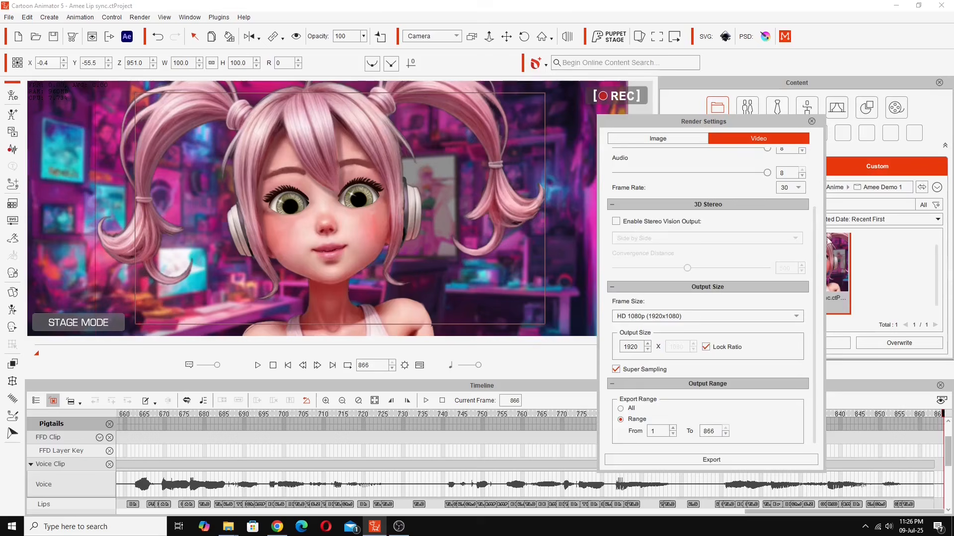
left_click_drag(744, 171, 744, 87)
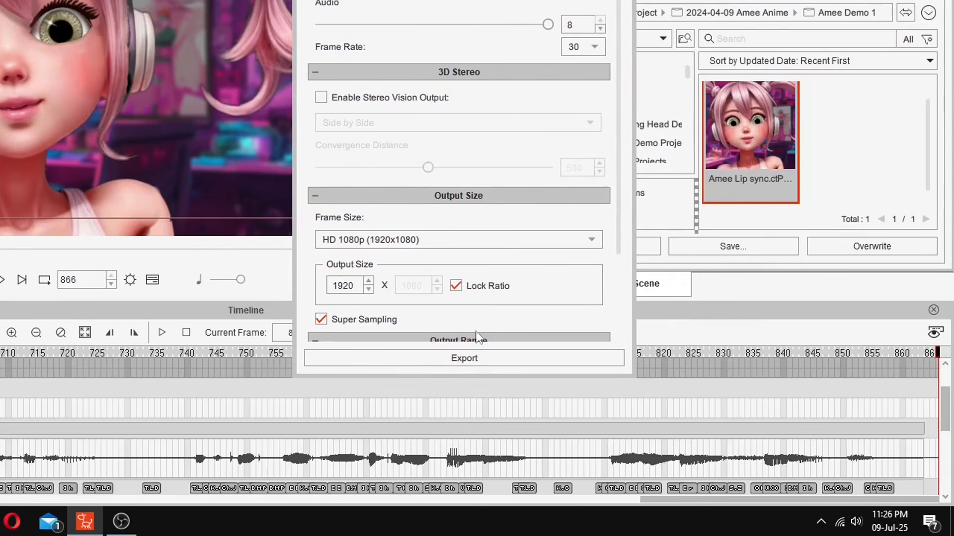
- Start the video export and choose the Anime Amee folder as its destination
left_click(469, 360)
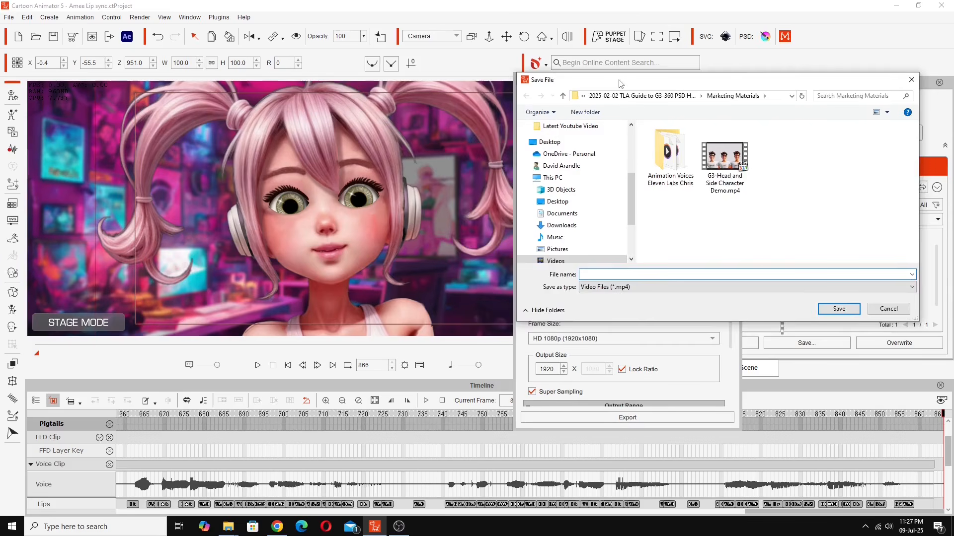
left_click_drag(618, 79, 522, 106)
scroll(530, 172, "up", 4)
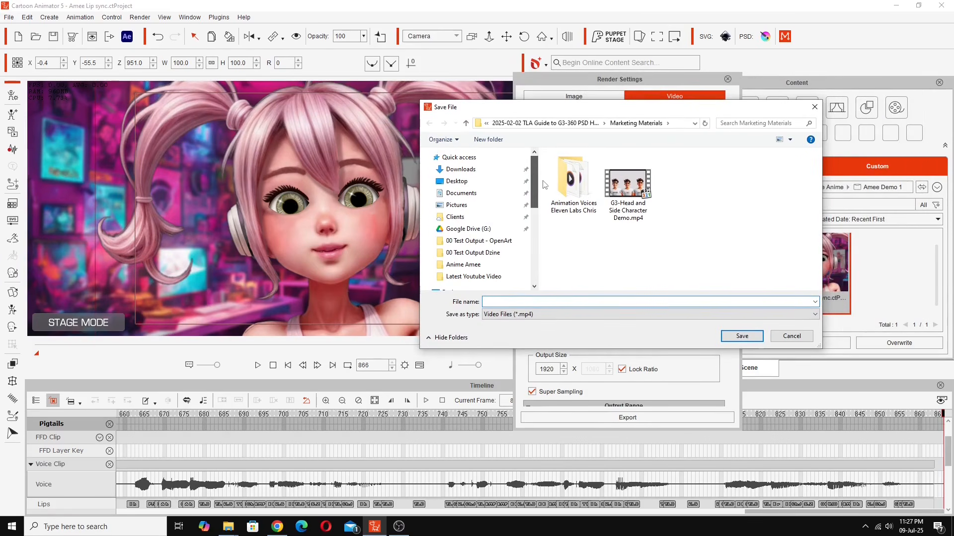
left_click(463, 265)
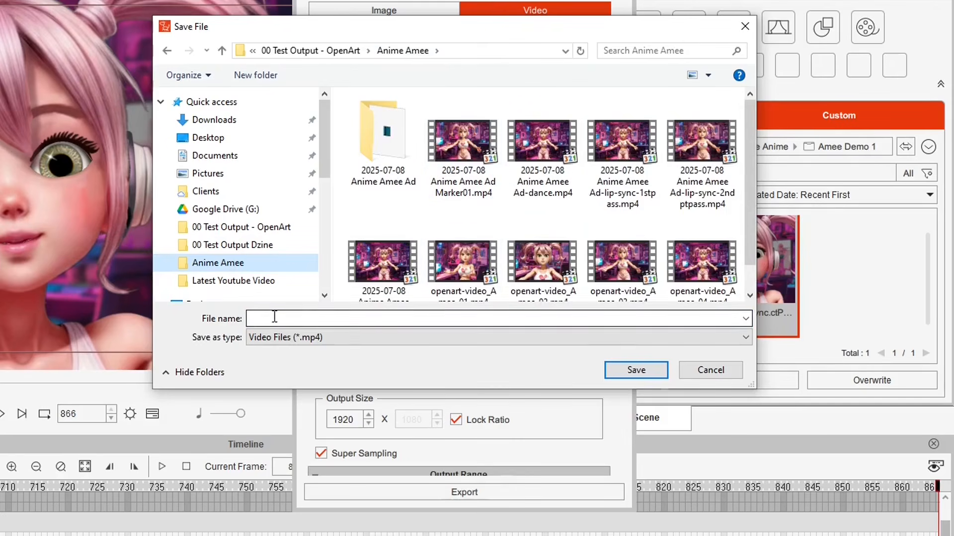
- Save the video as '2025-07-09 Anime Amee TLA Ad' and open the finished MP4
left_click(274, 316)
type("2025-07-09 Anime Amee TLA Ad Final")
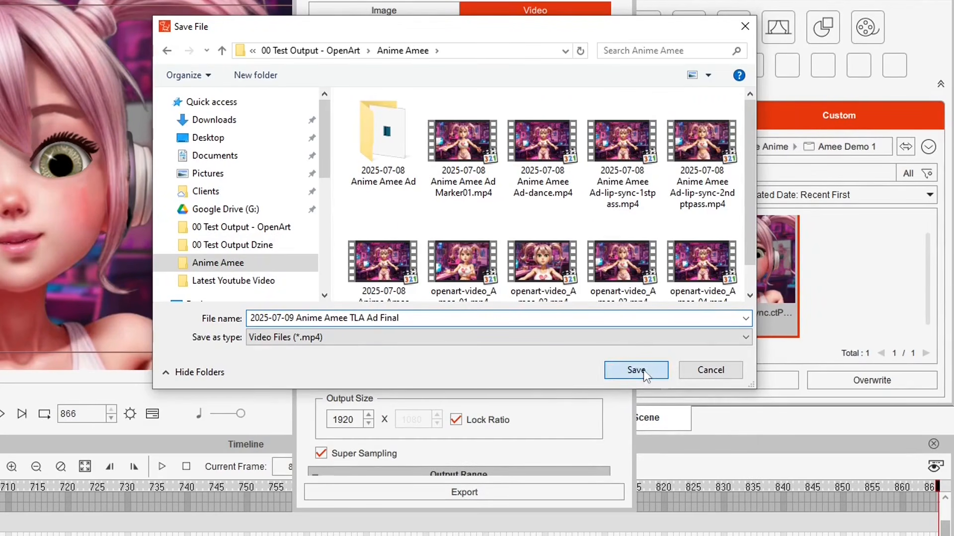
left_click(635, 370)
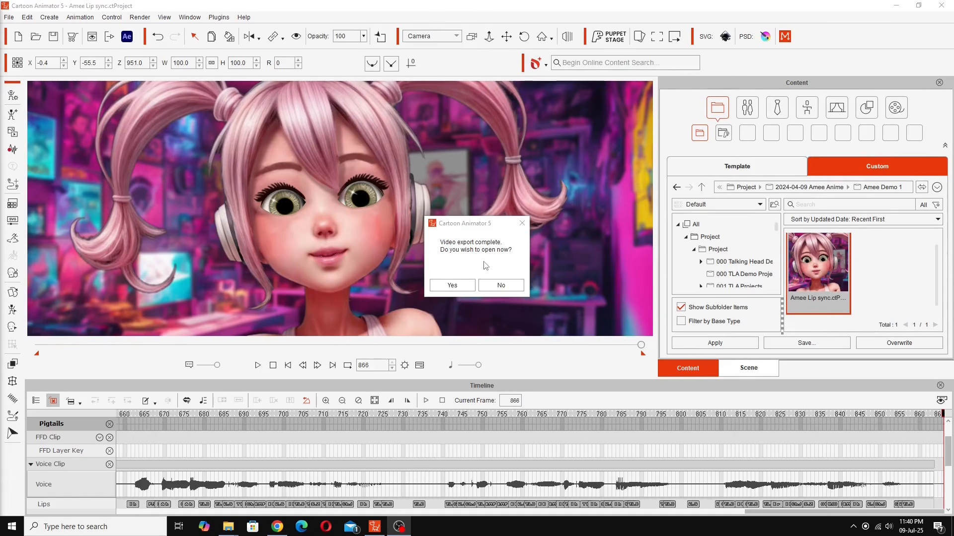
left_click(452, 286)
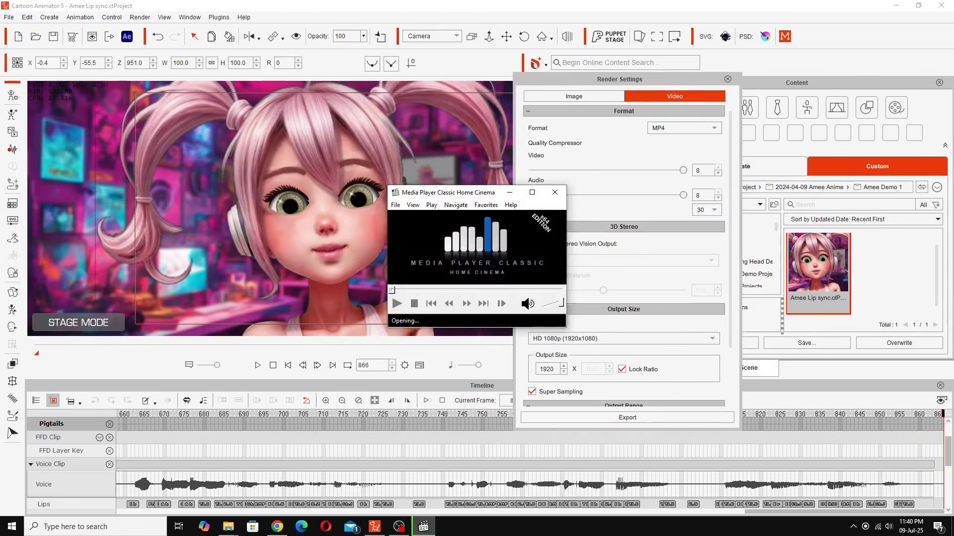